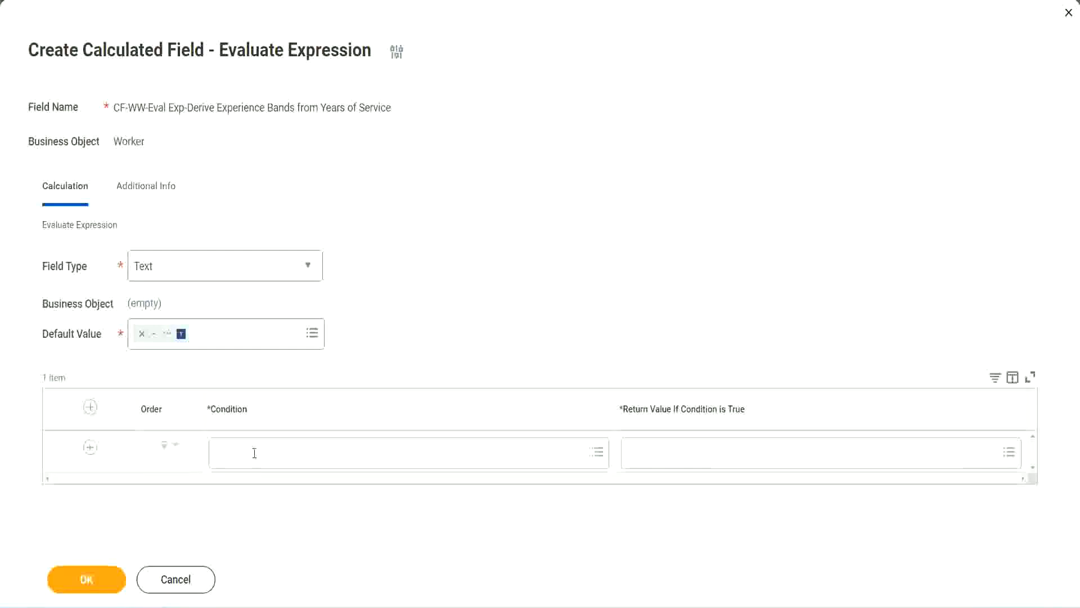
- Switch to the Notepad++ notes and copy the Field 1 name, CF-WW-TF-Length of Service between 0 and 7 years
left_click(254, 453)
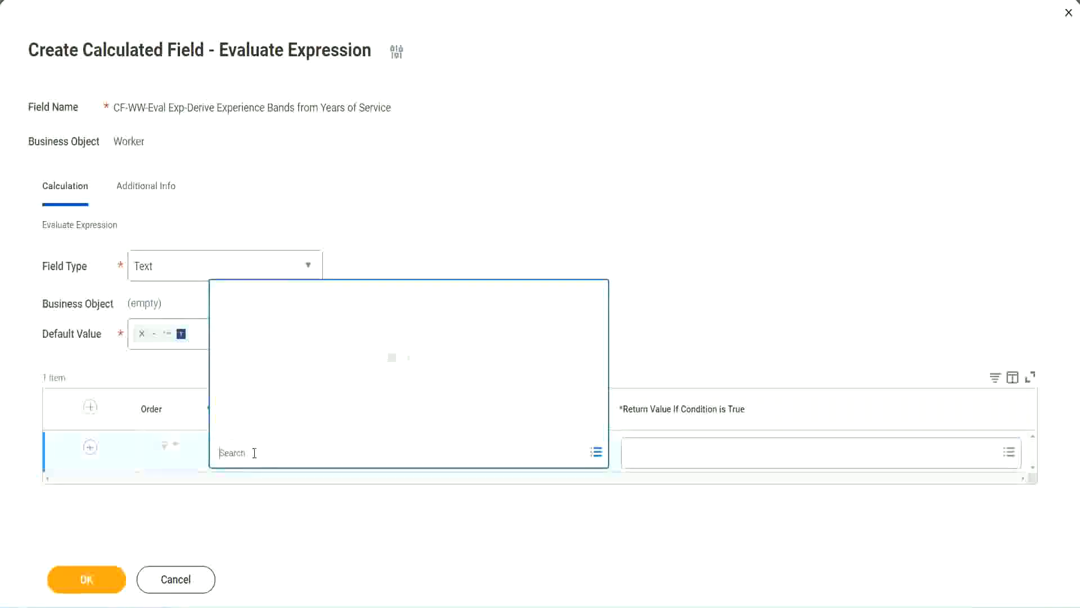
left_click(412, 250)
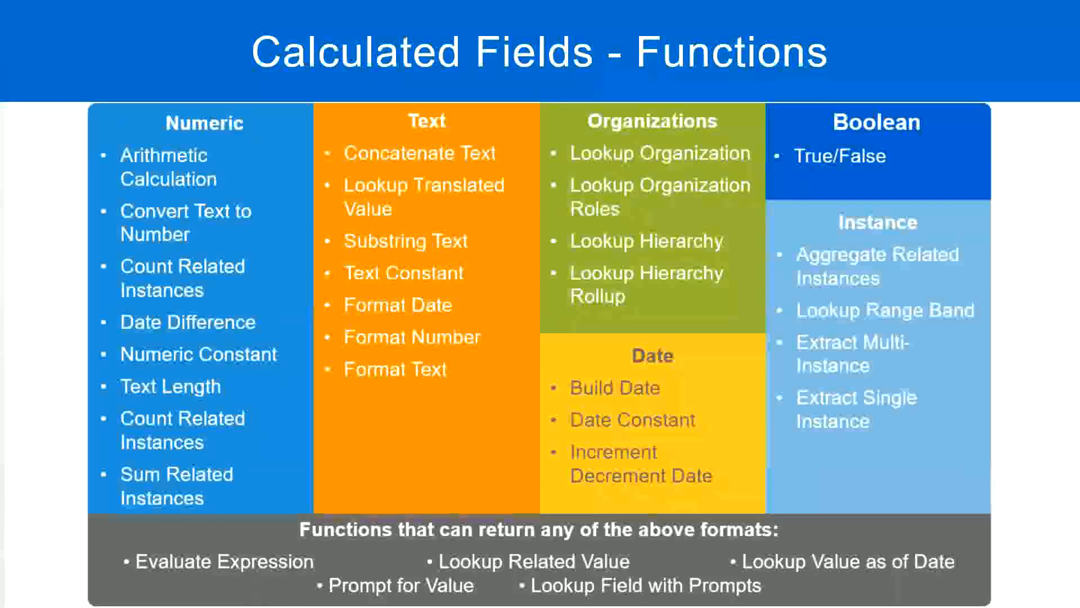
key("alt+Tab")
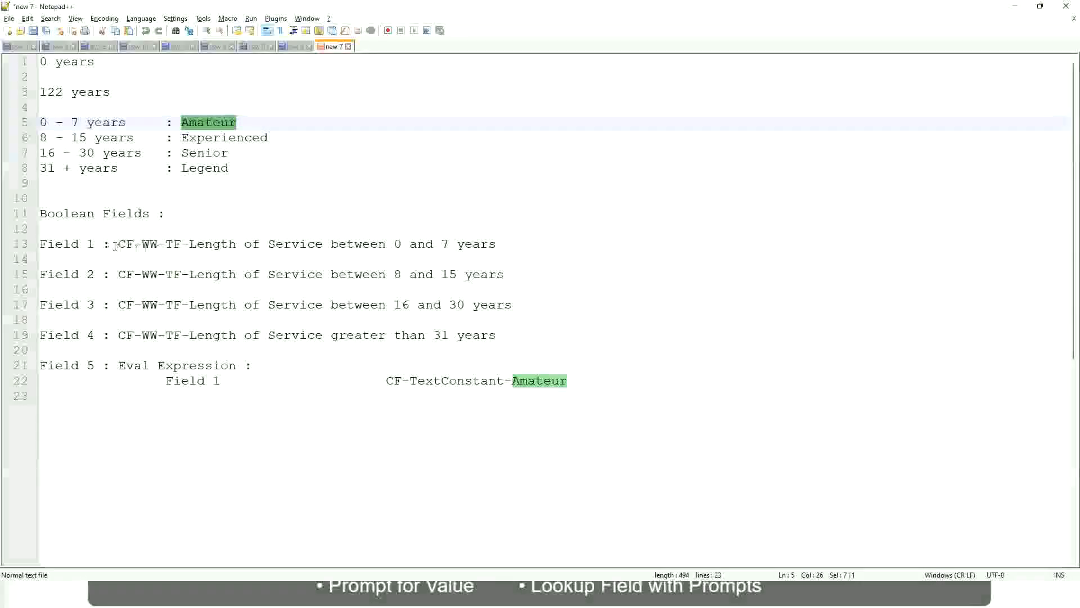
left_click_drag(121, 243, 497, 248)
key("ctrl+c")
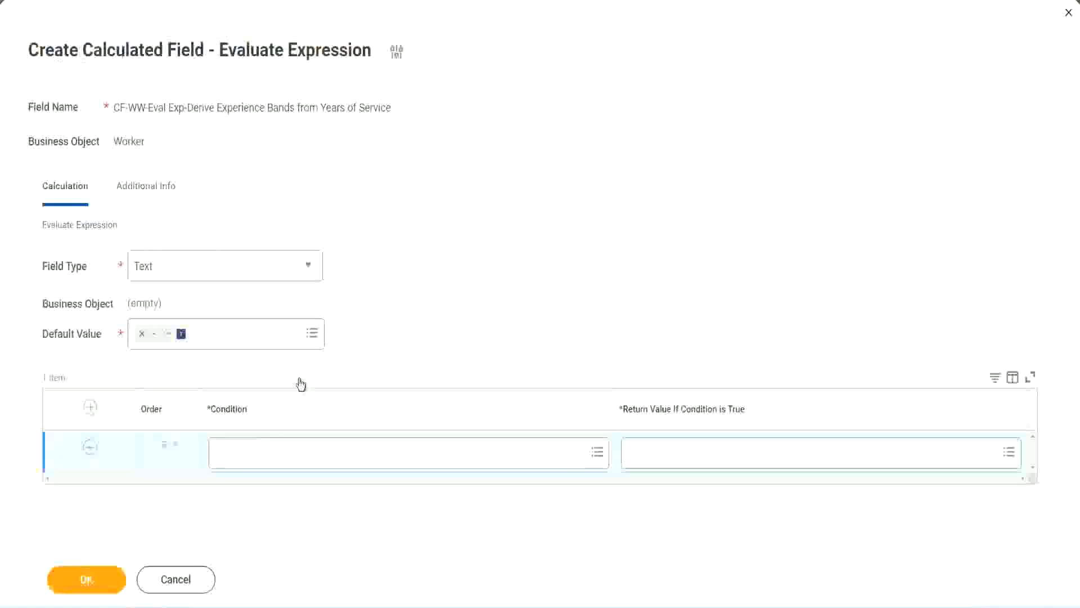
- Set the first row's condition to CF-WW-TF-Length of Service between 0 and 7 years
left_click(275, 456)
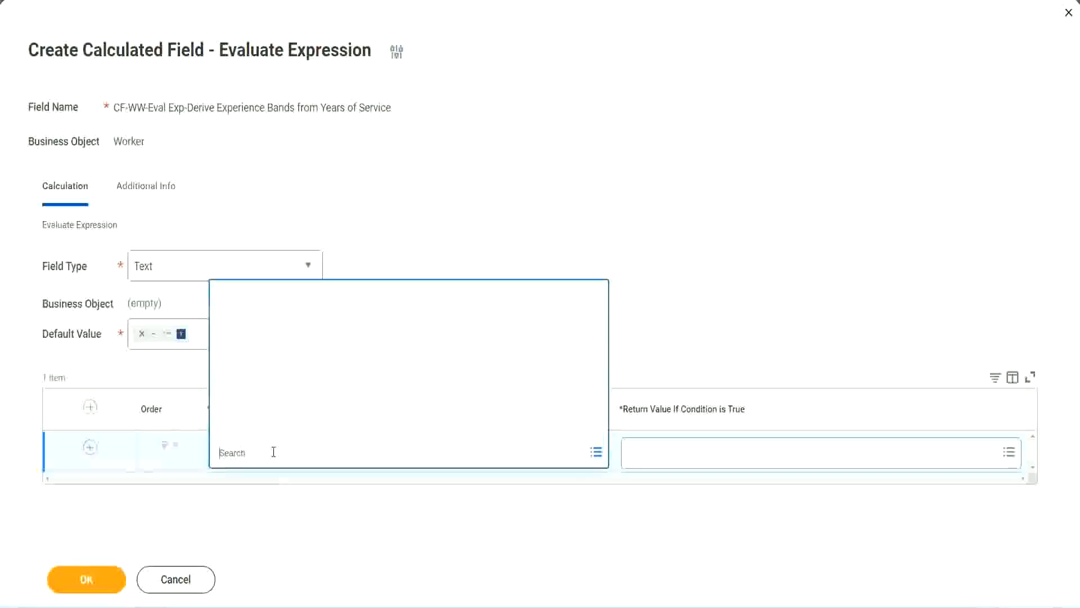
key("ctrl+v")
key("Return")
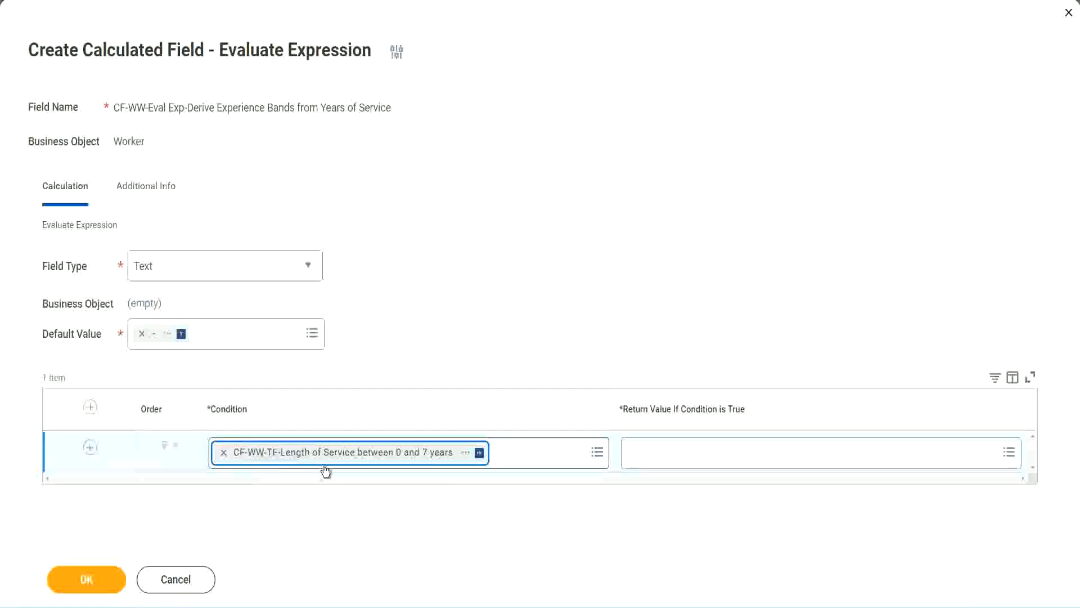
left_click(499, 313)
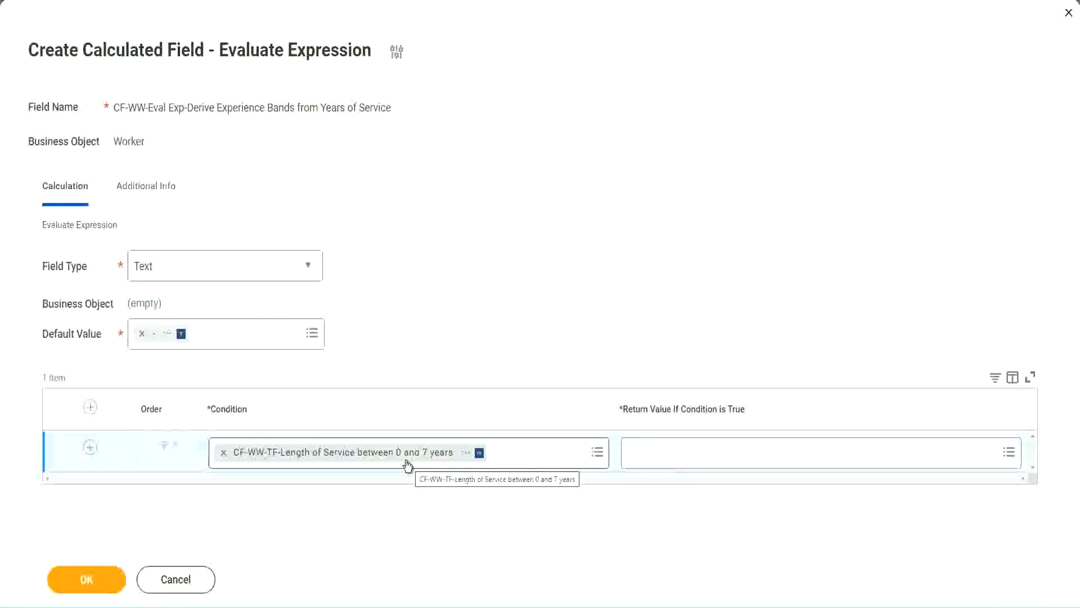
left_click(703, 461)
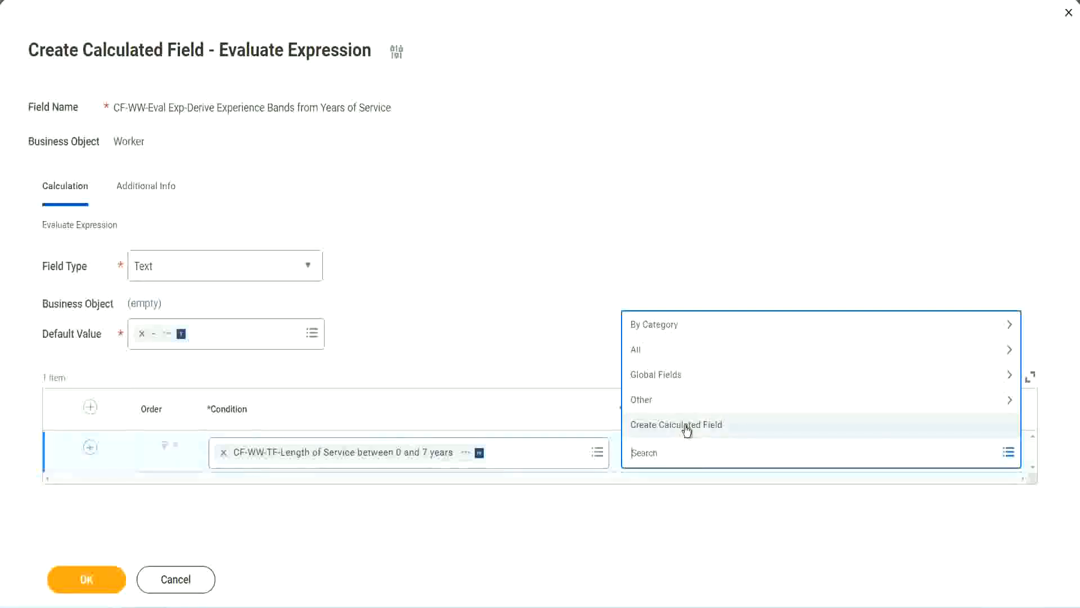
left_click(627, 280)
left_click(650, 458)
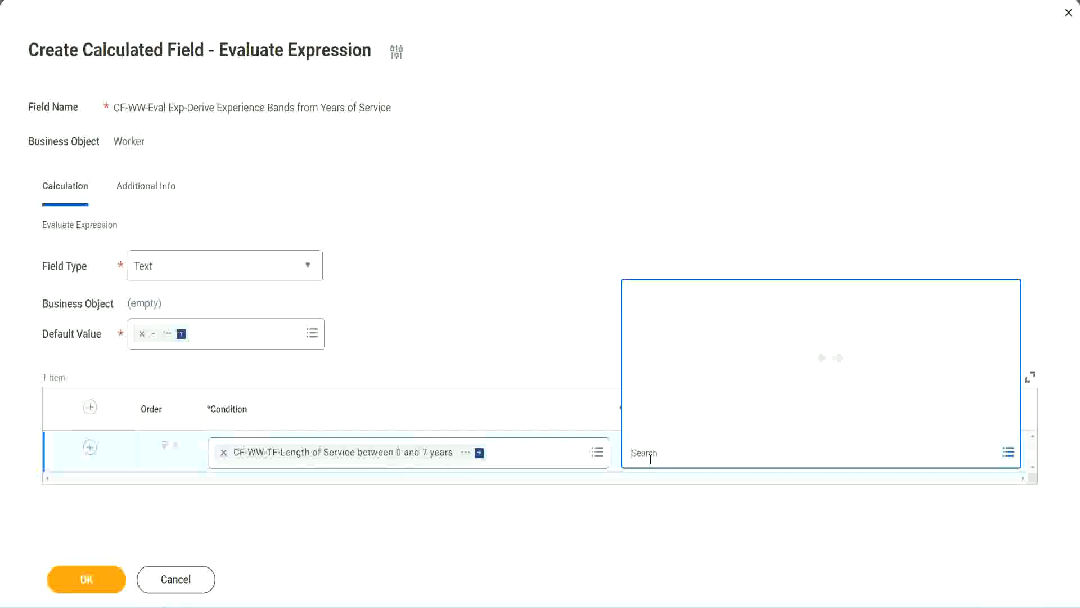
type("Amaterue")
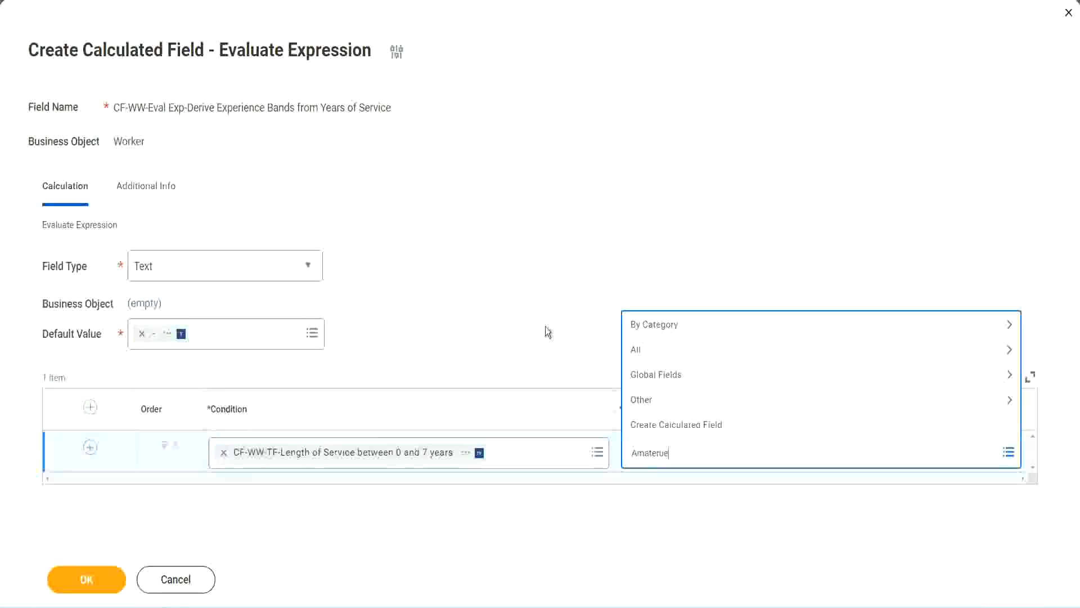
left_click(547, 332)
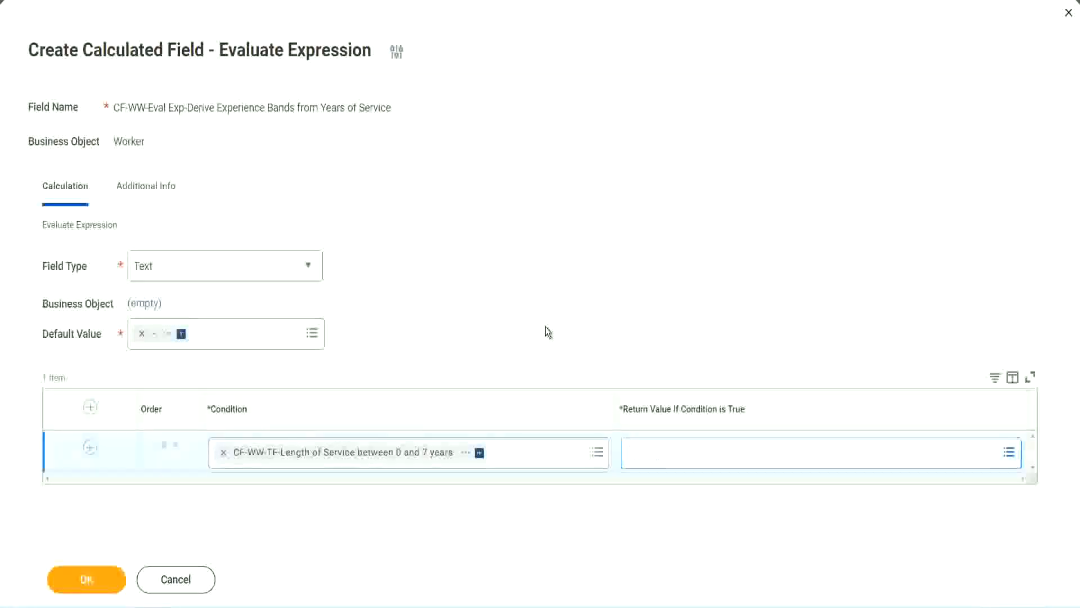
left_click(681, 458)
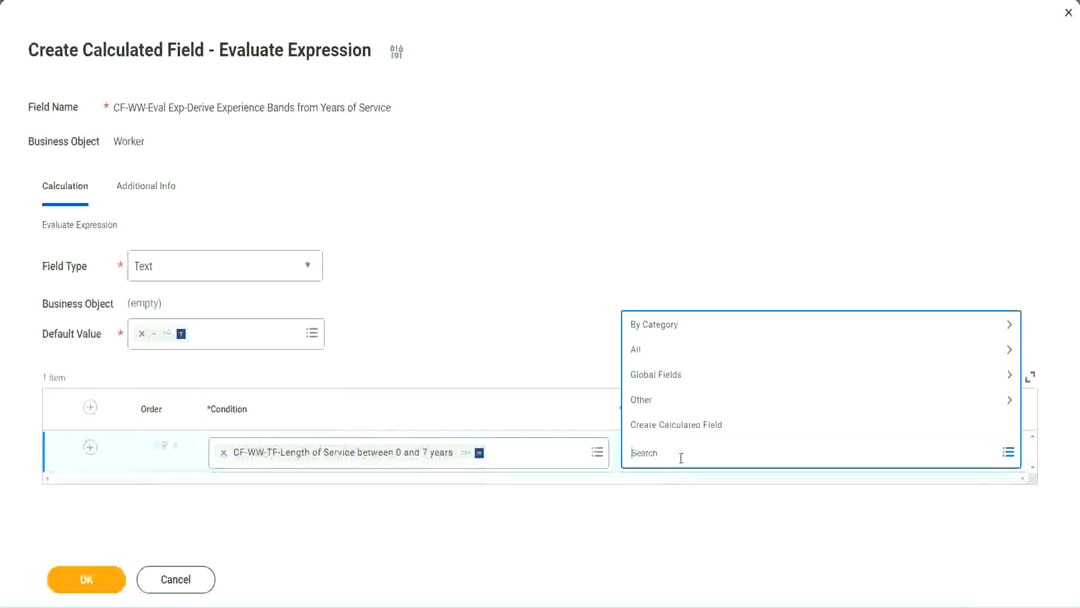
left_click(546, 333)
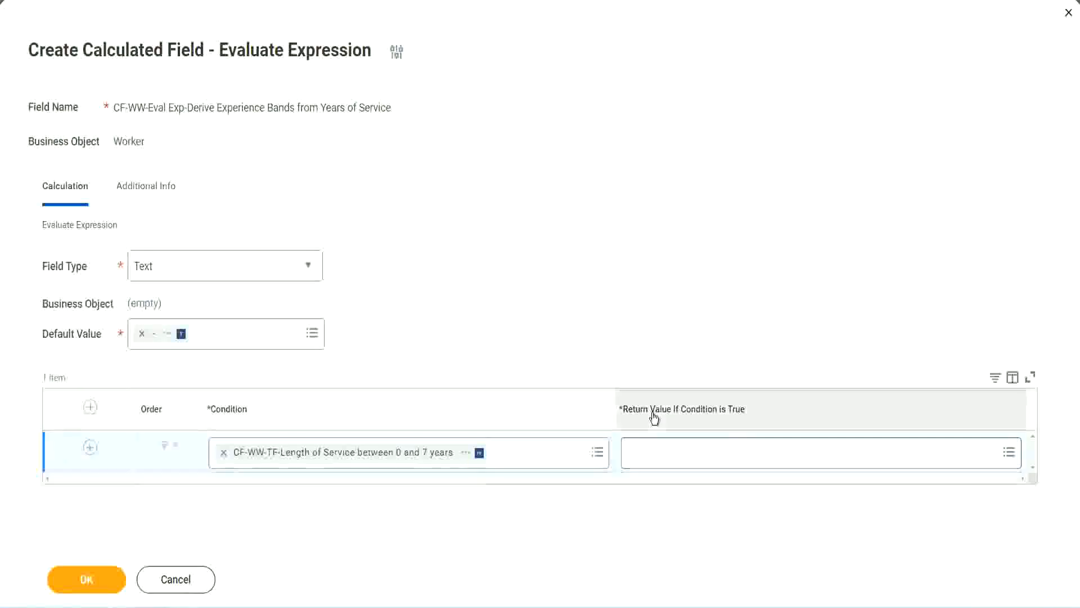
- Start a new calculated field for the first row's return value and name it CF-WW-TC-Amateur
left_click(700, 456)
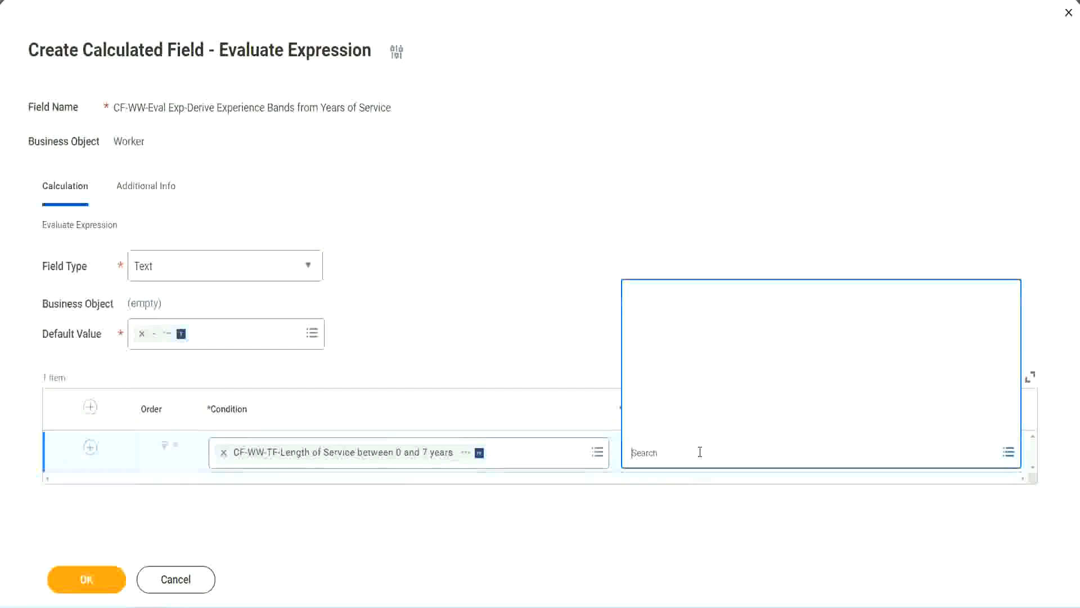
left_click(692, 425)
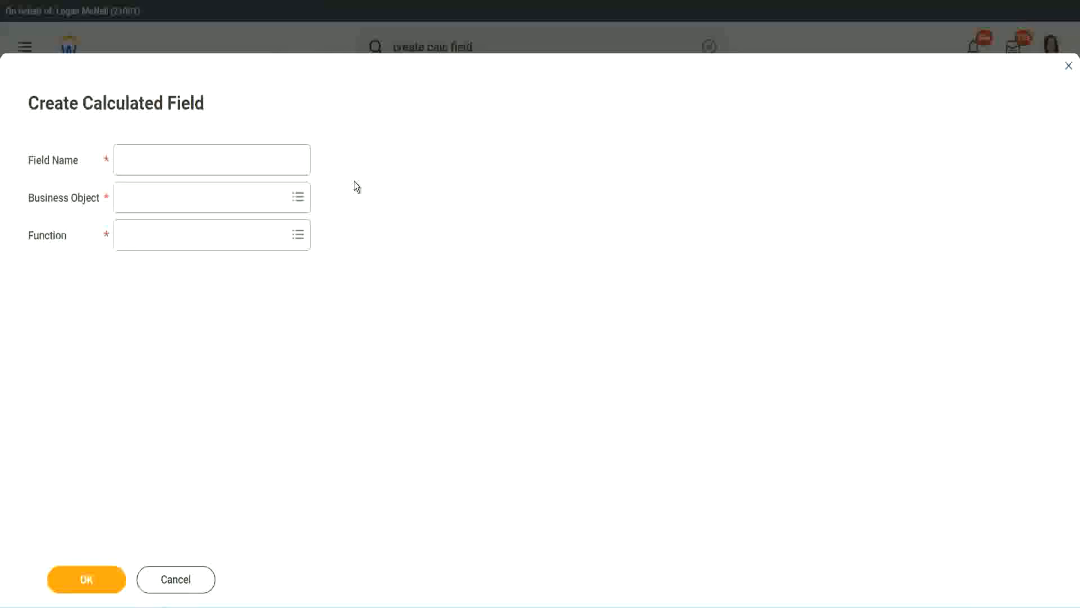
left_click(131, 160)
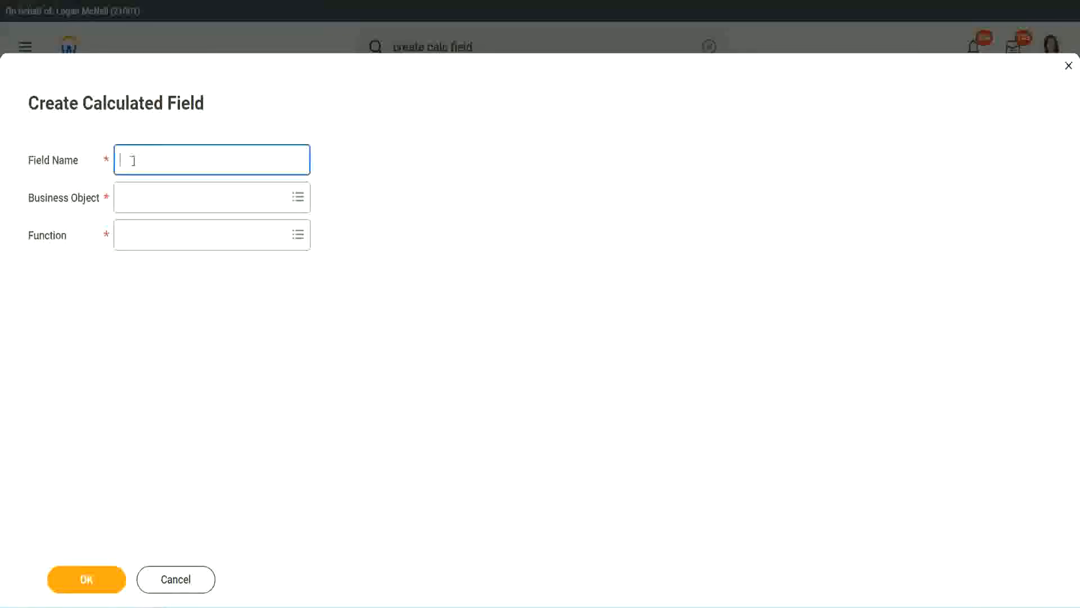
type("CF-TC-Am")
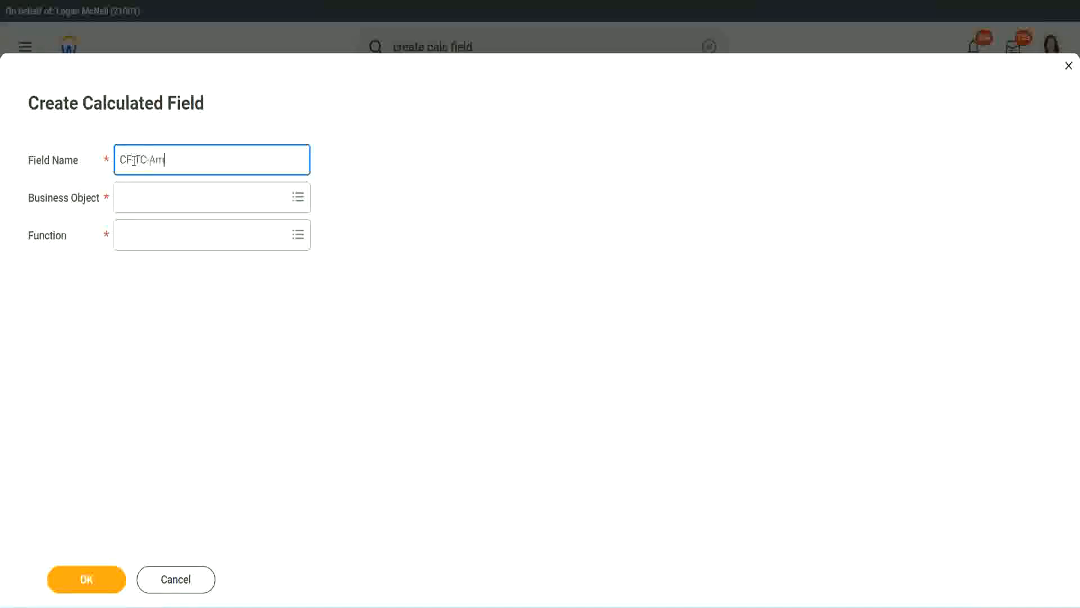
type("ateur")
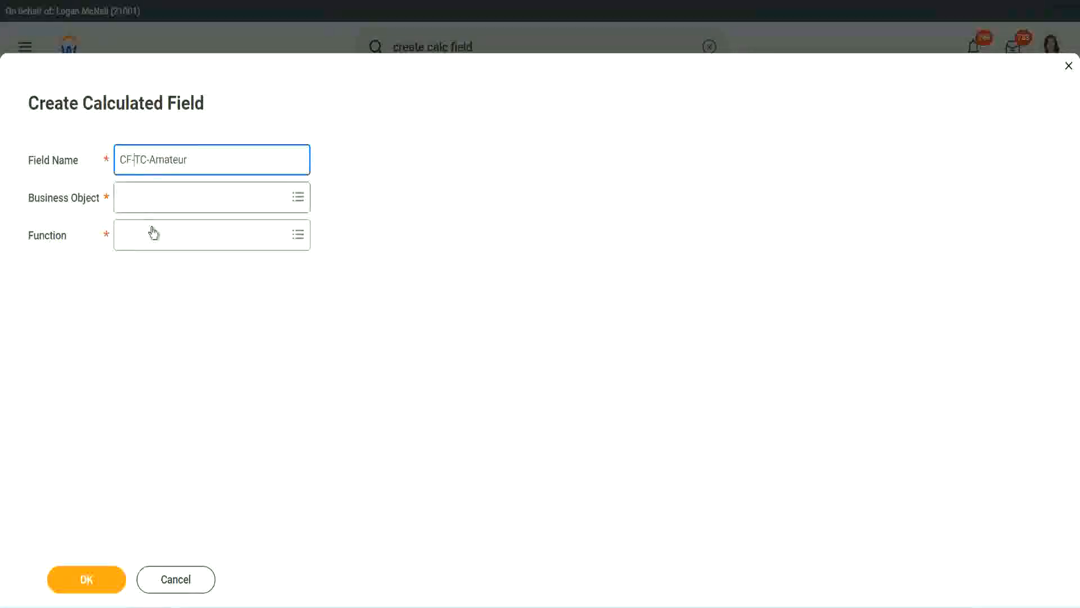
type("WW-")
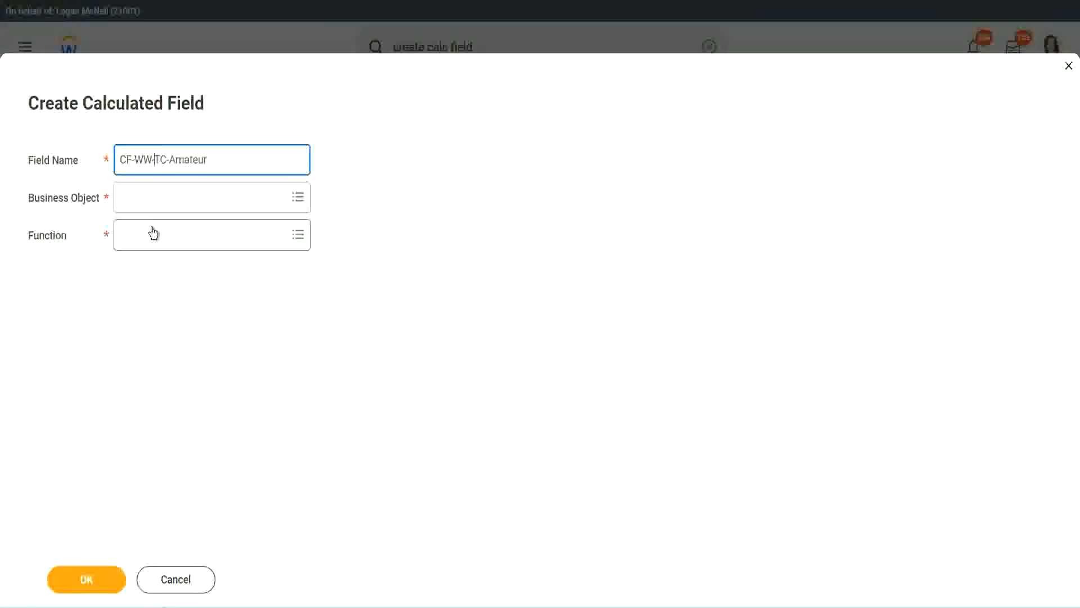
- Search the business objects for global and assign Global to the new calculated field
left_click(152, 198)
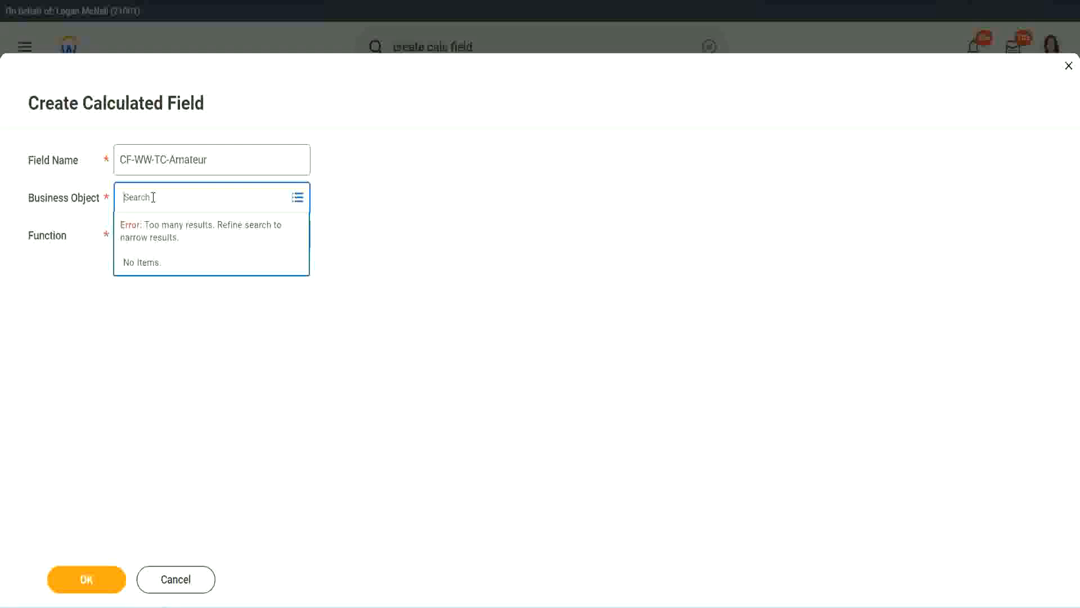
type("worker")
key("BackSpace")
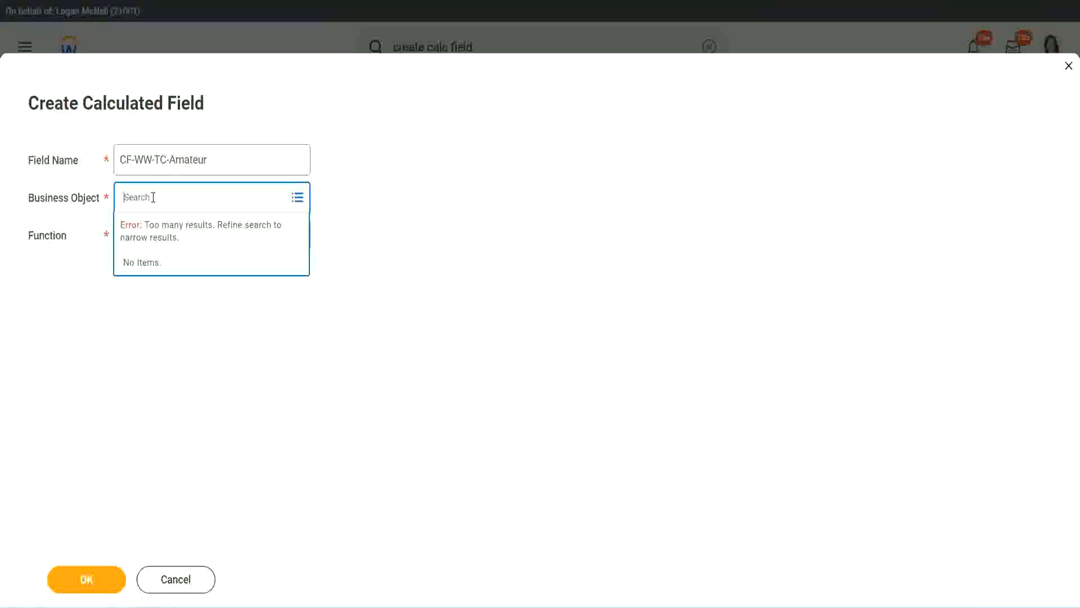
type("all")
key("Return")
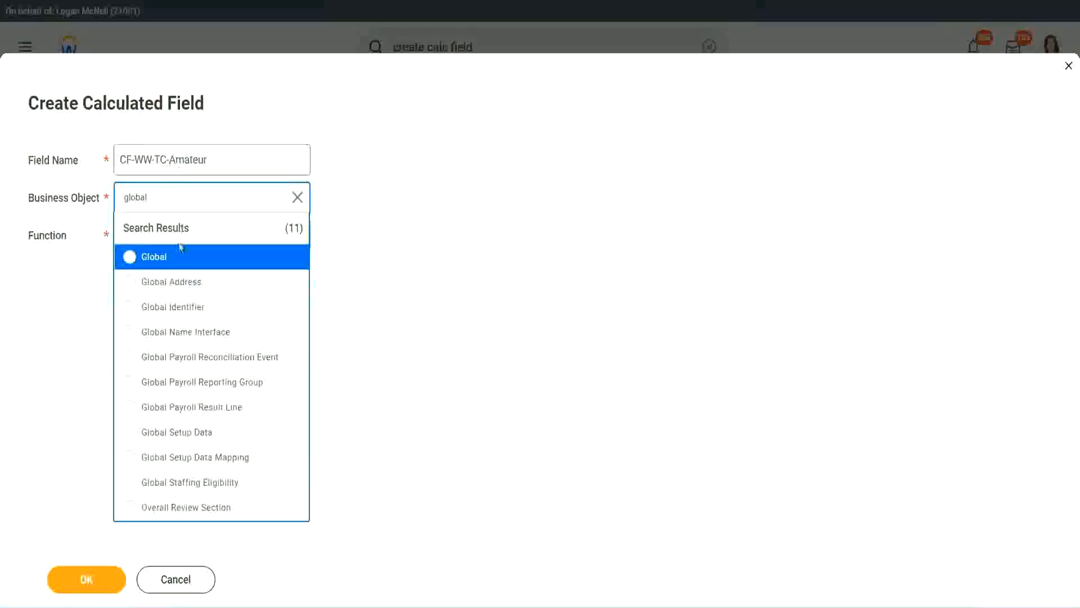
left_click(139, 260)
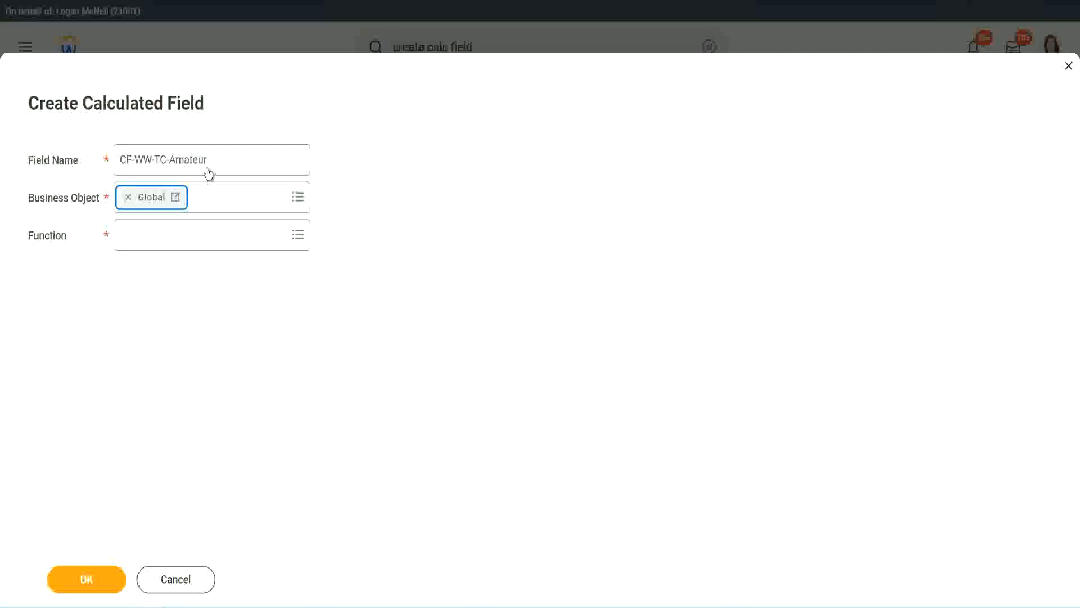
- Copy the word Amateur from the end of the new field's name
triple_click(279, 153)
left_click(234, 158)
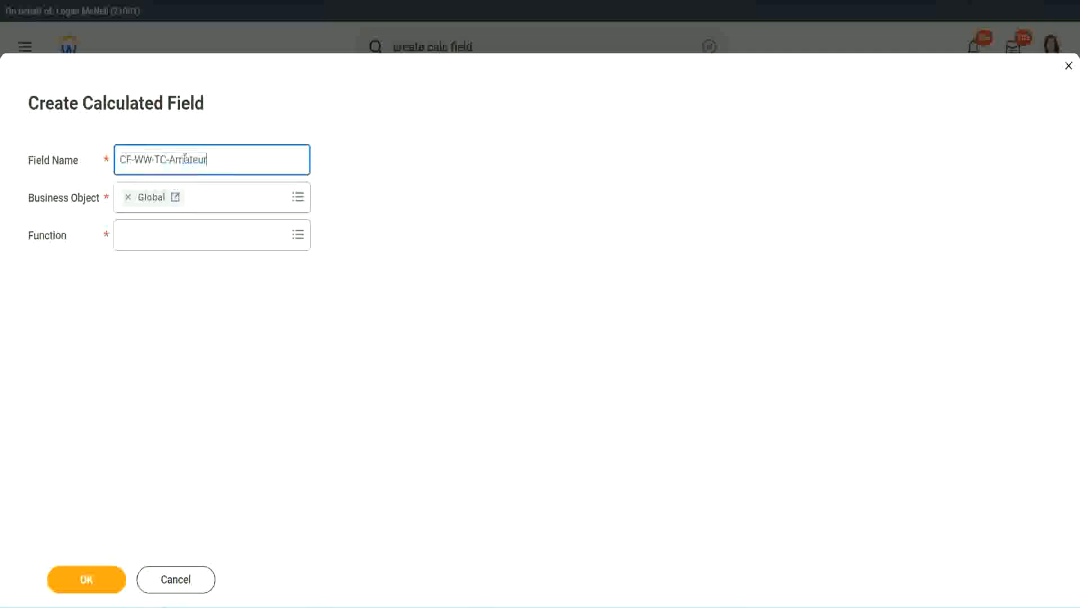
left_click_drag(170, 159, 207, 158)
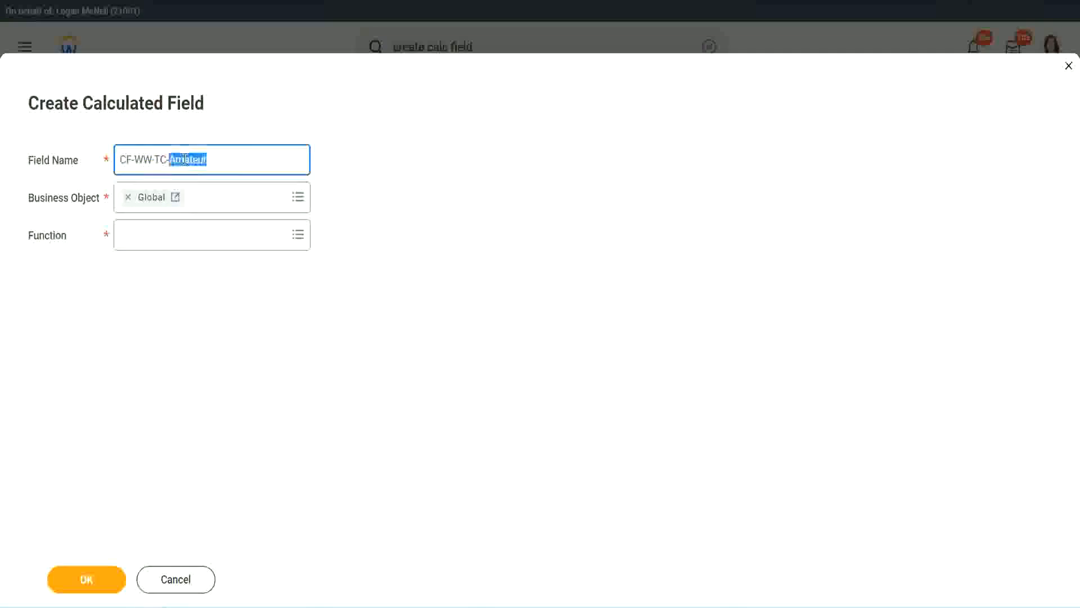
left_click(223, 157)
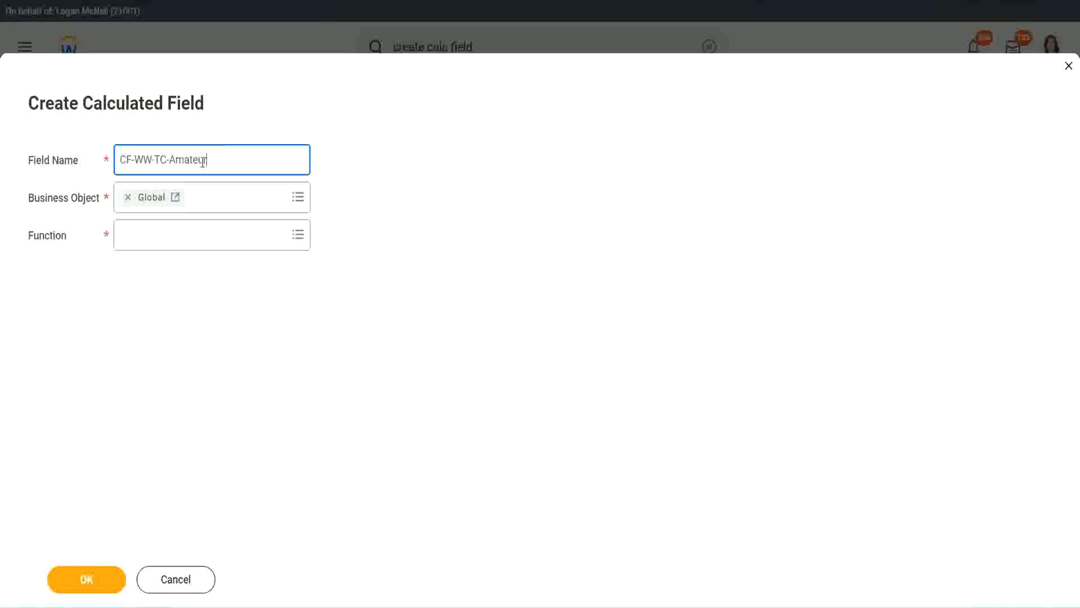
double_click(203, 161)
key("ctrl+c")
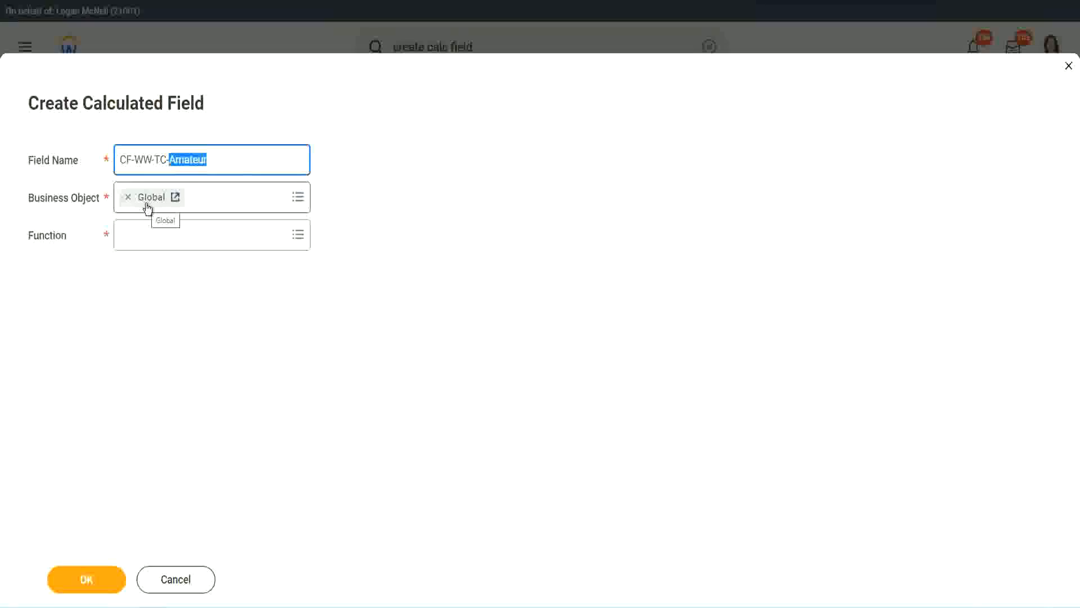
- Set the new field's function to Text Constant and continue to its calculation settings
left_click(150, 235)
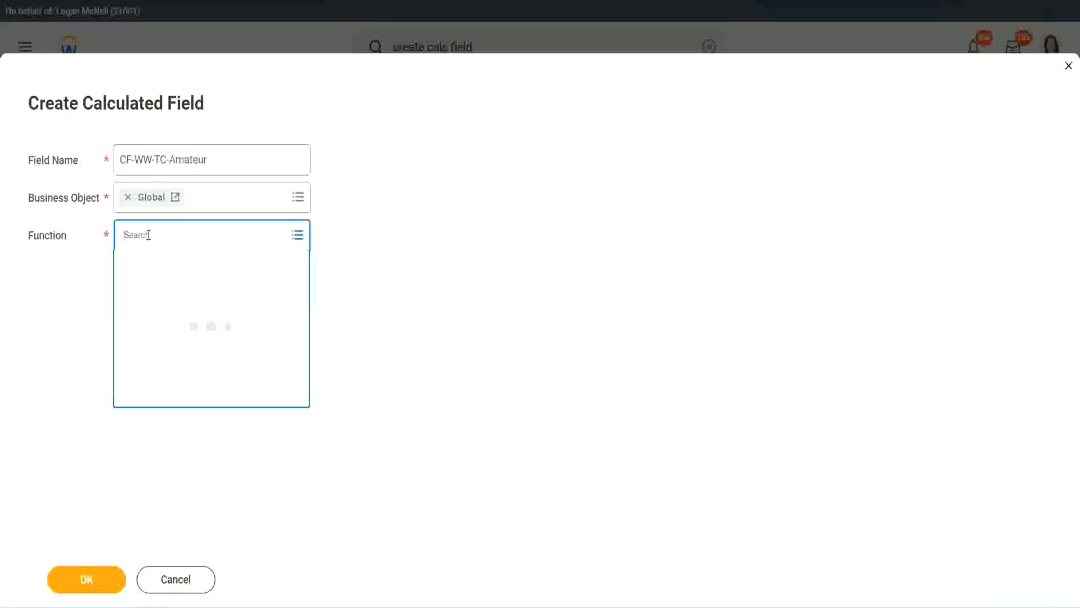
type("text cal")
type("s")
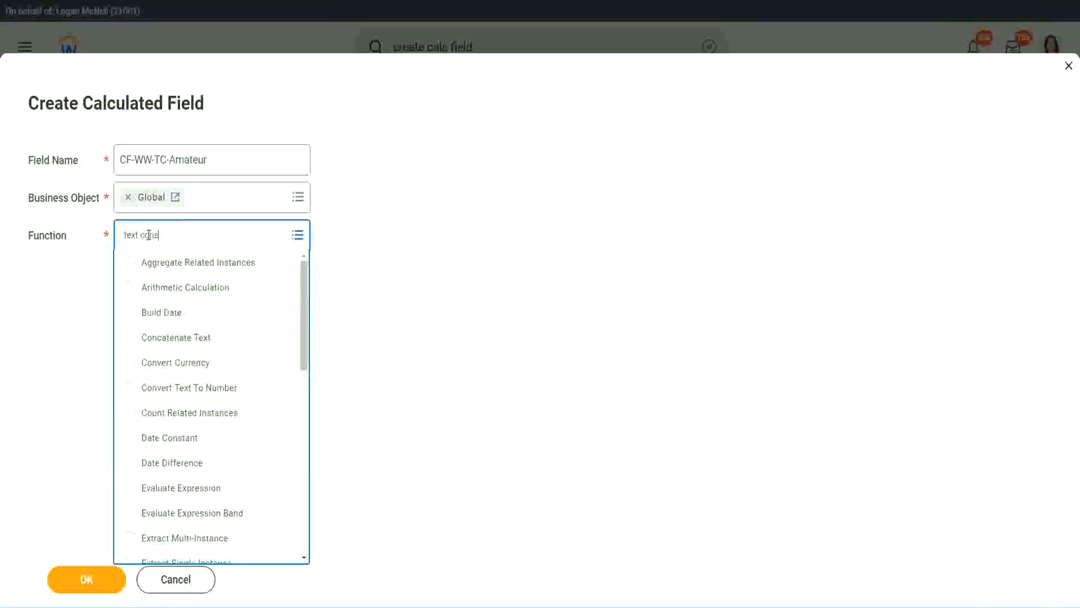
key("Return")
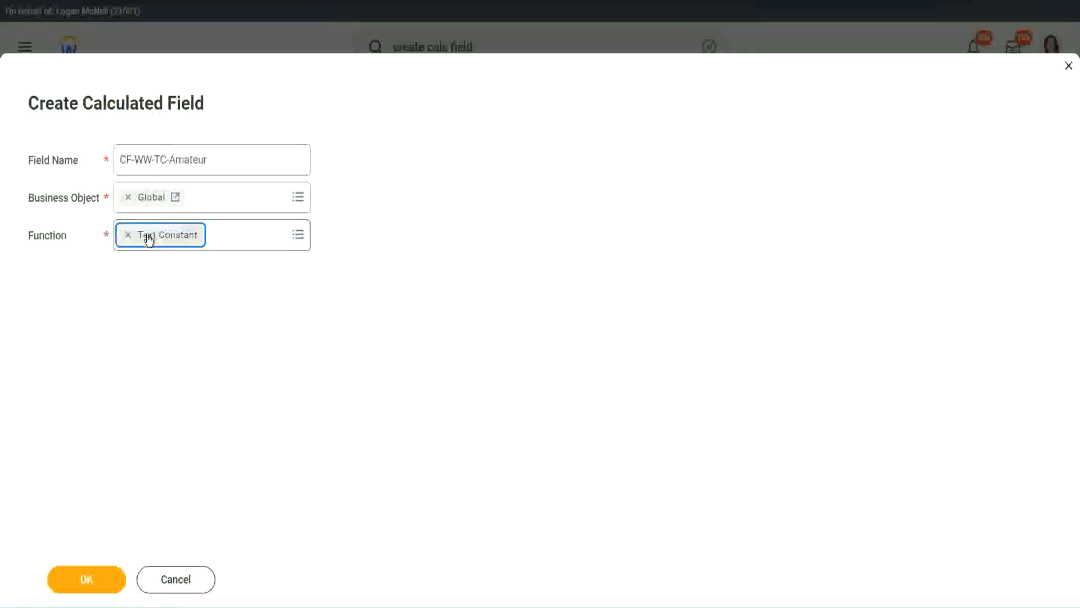
left_click(89, 585)
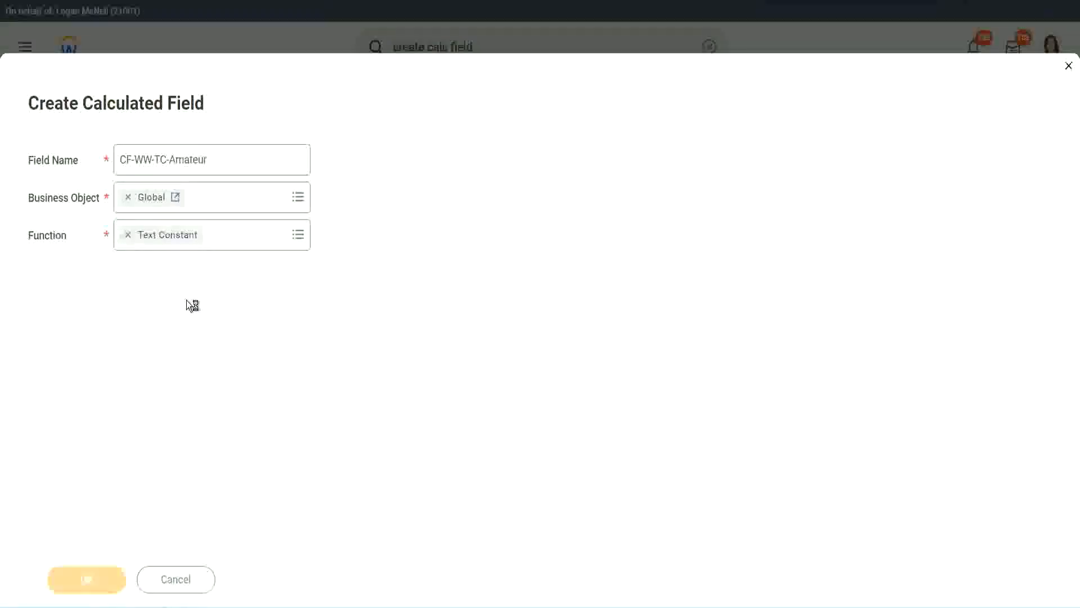
- Enter Amateur as the text constant and save the calculated field as the return value
left_click(180, 319)
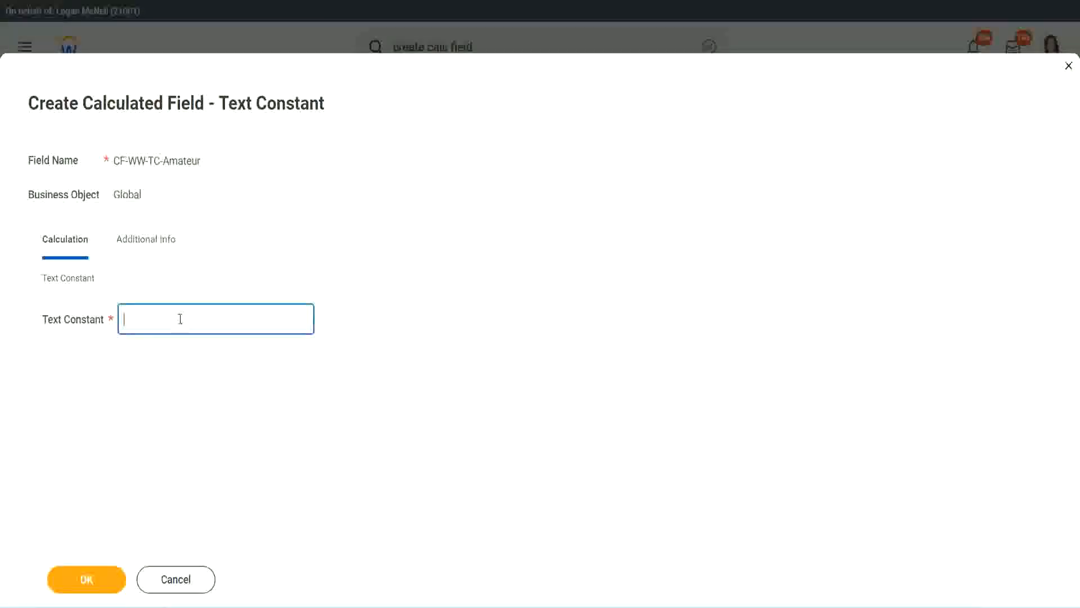
key("ctrl+v")
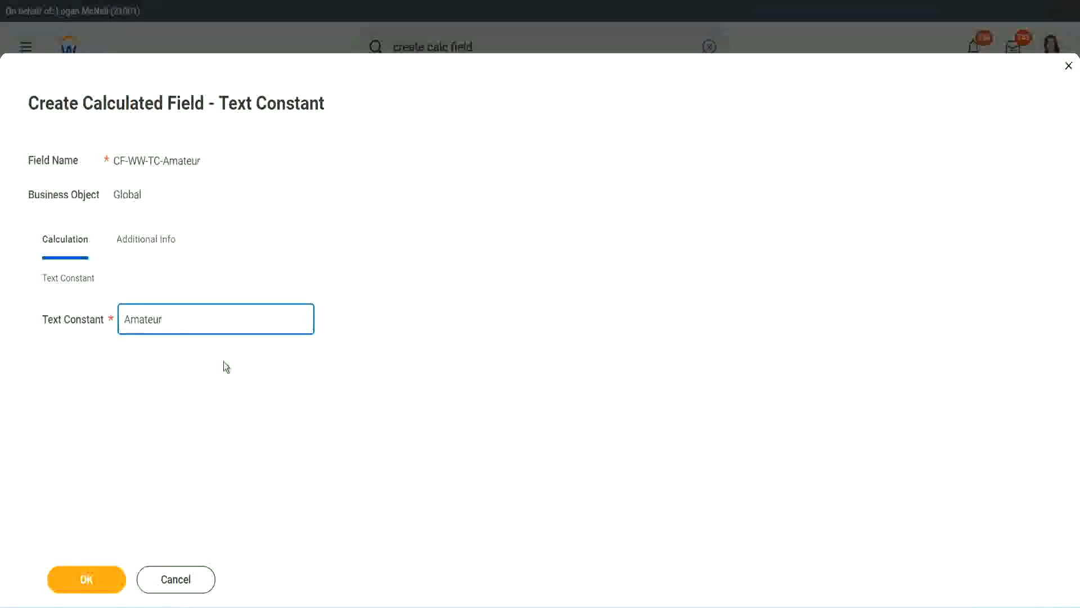
left_click(85, 579)
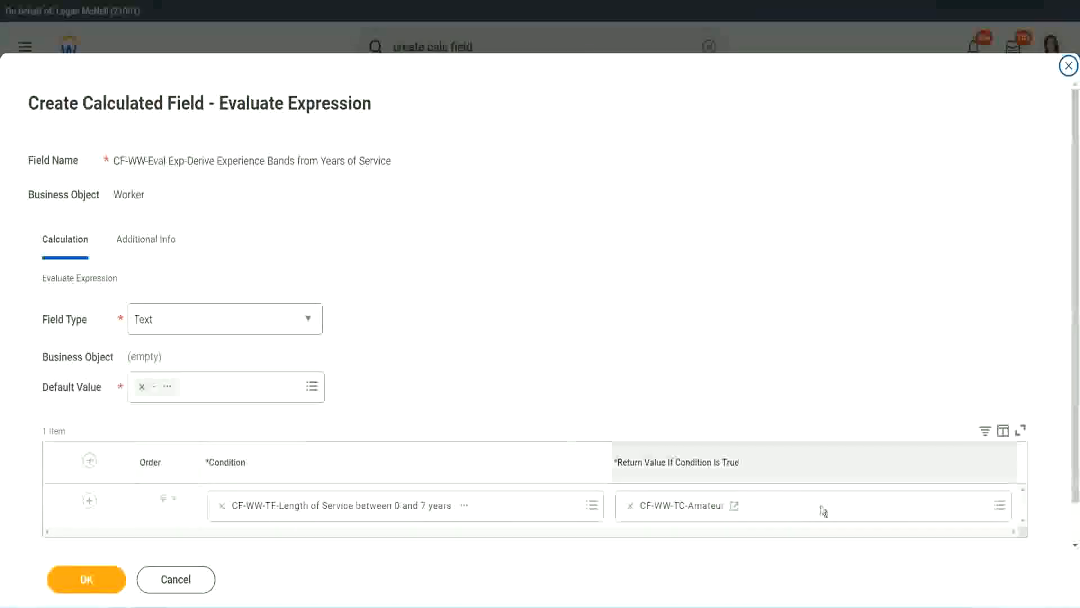
- Copy the name of the CF-WW-TC-Amateur return value and add three more condition rows below the first one
right_click(670, 511)
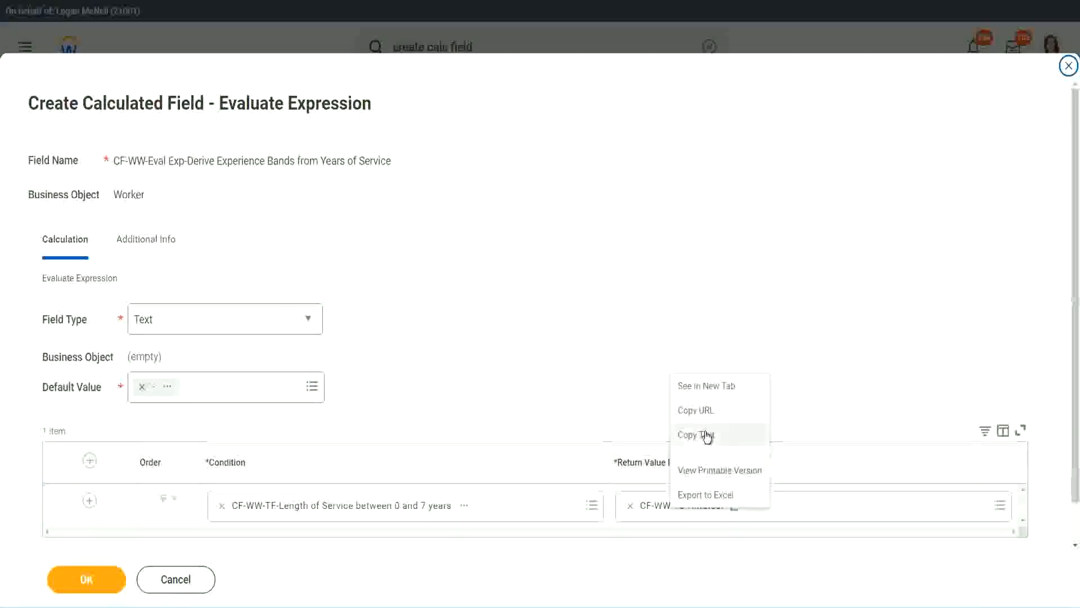
left_click(707, 436)
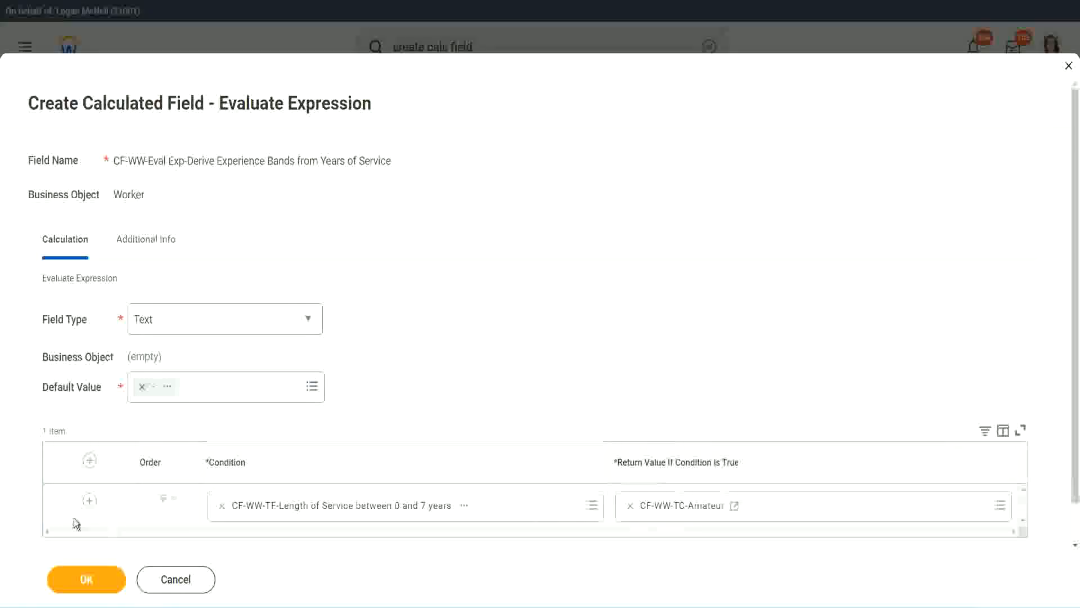
left_click(89, 502)
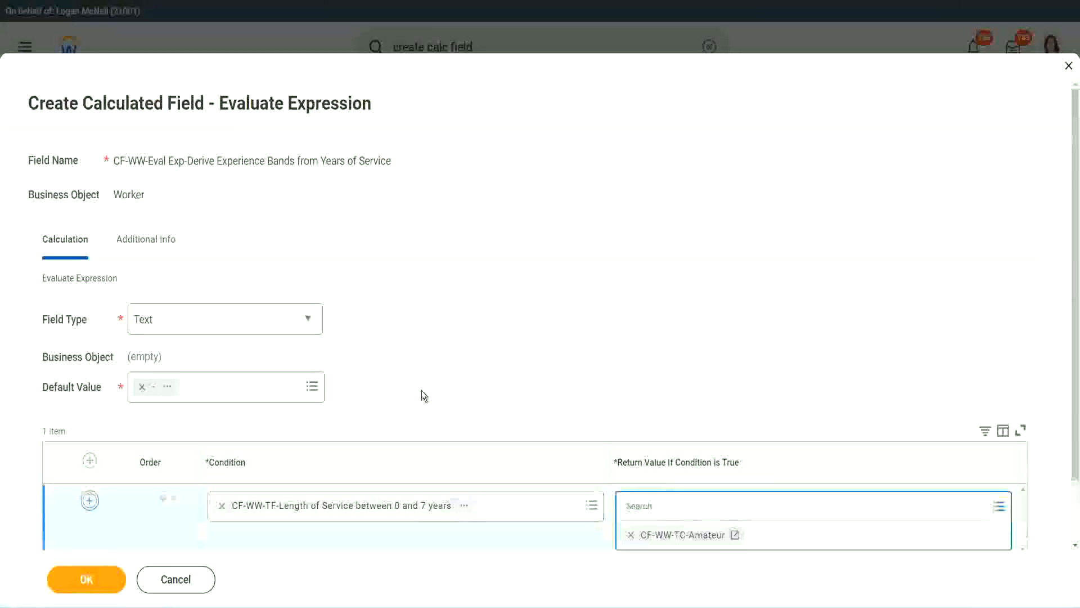
left_click(89, 500)
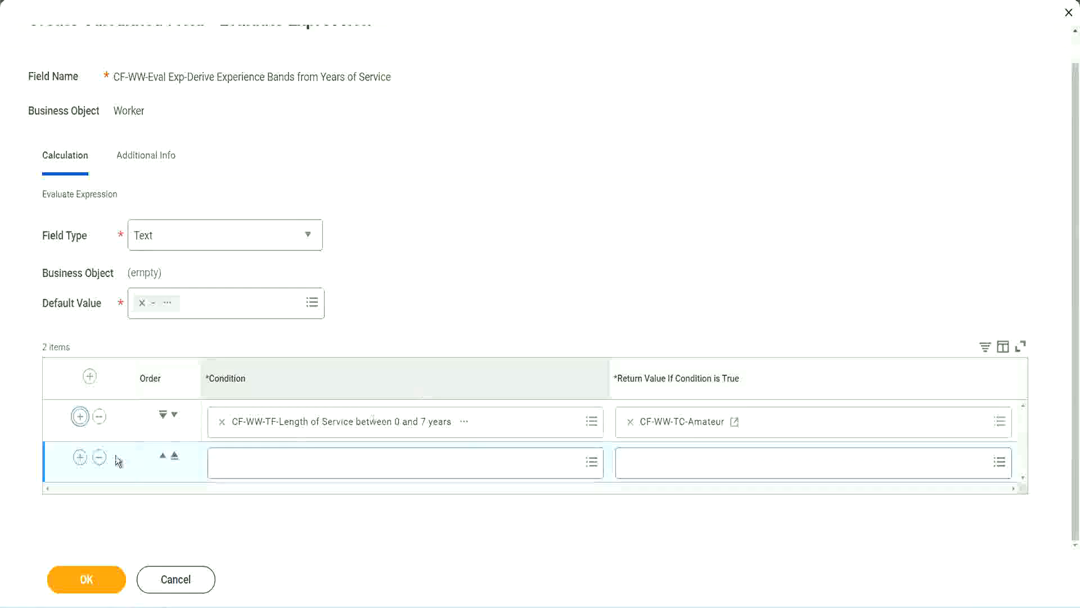
left_click(80, 457)
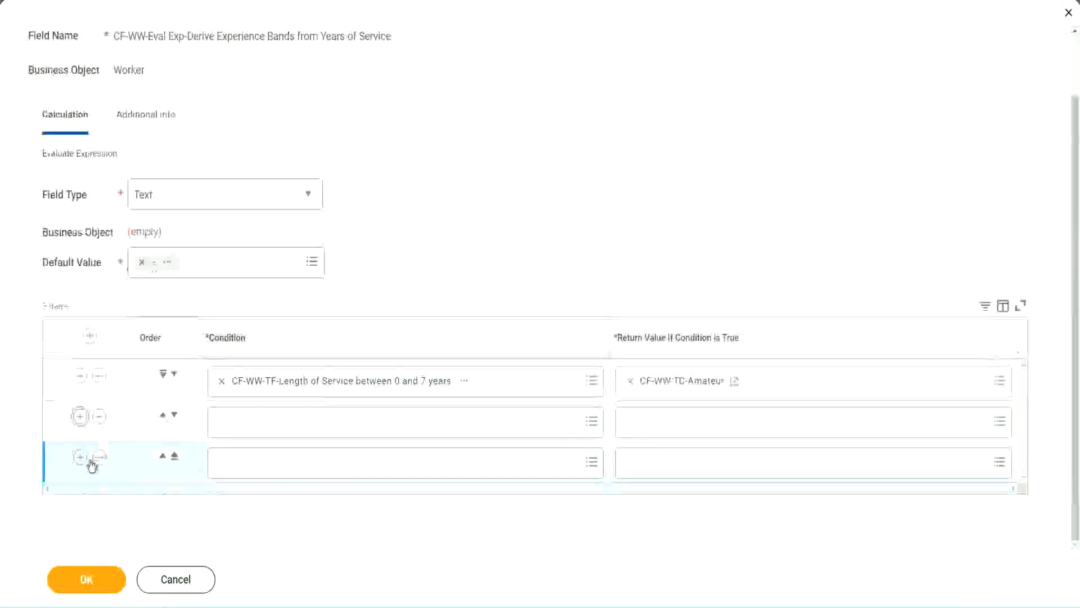
- Search for cf-ww-tf and set the second row's condition to CF-WW-TF-Length of Service between 8 and 15 years
left_click(266, 426)
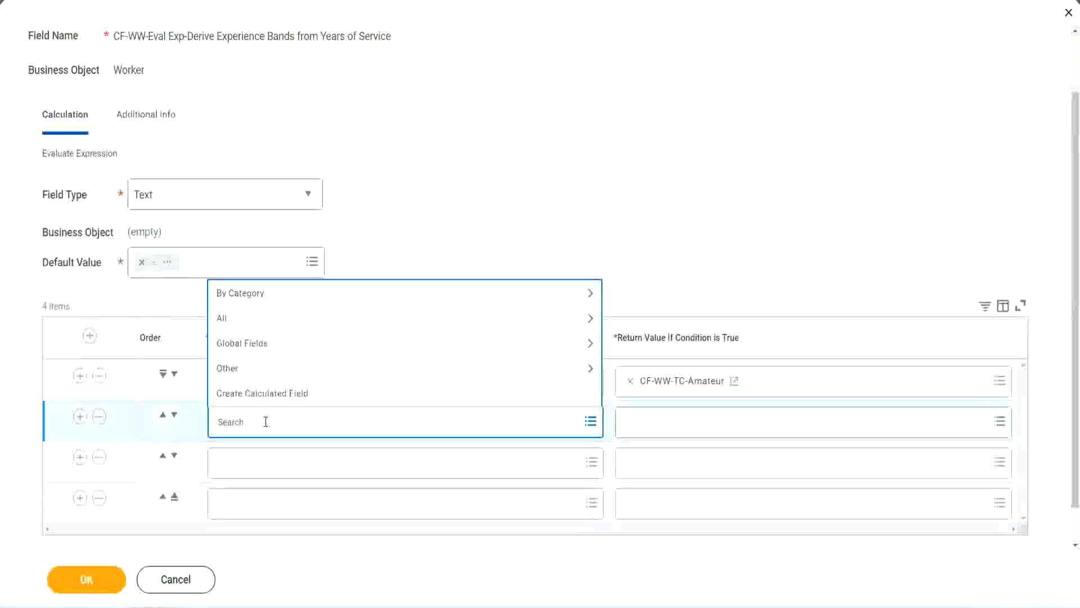
type("cf-ww")
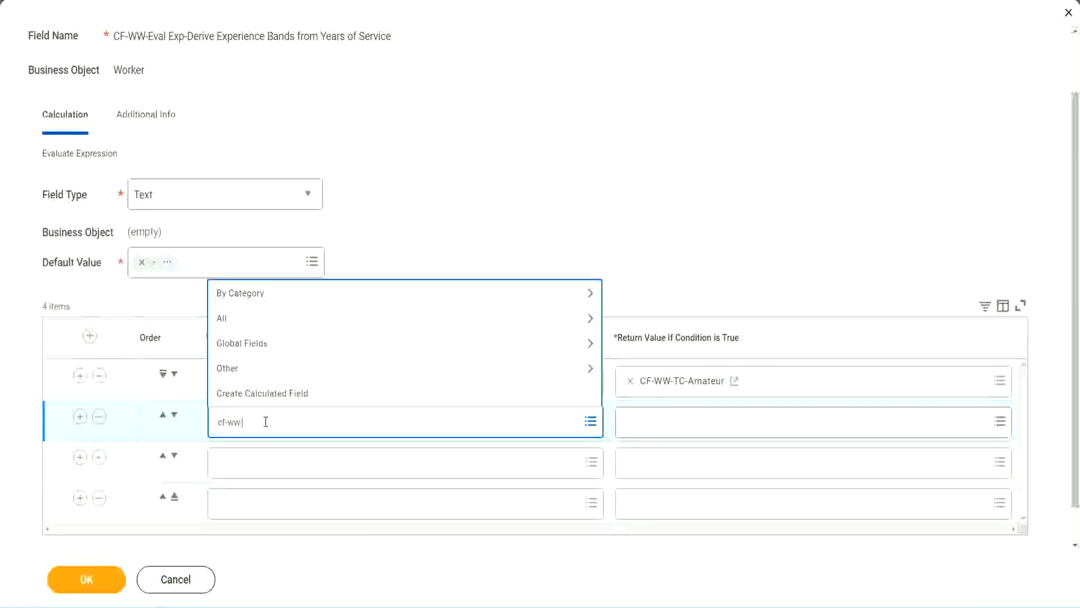
type("-tf")
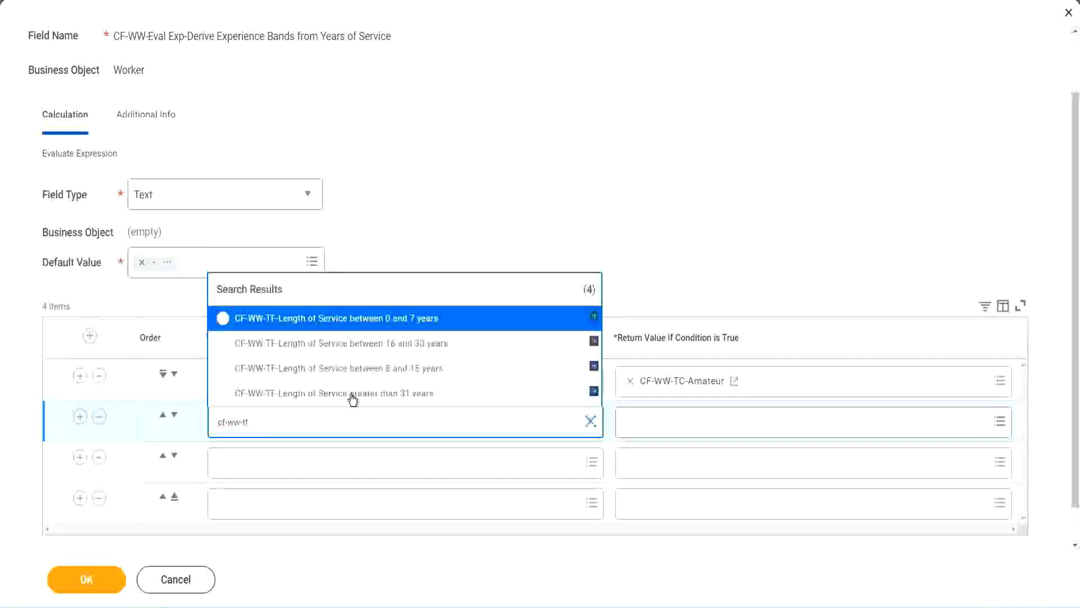
left_click(417, 369)
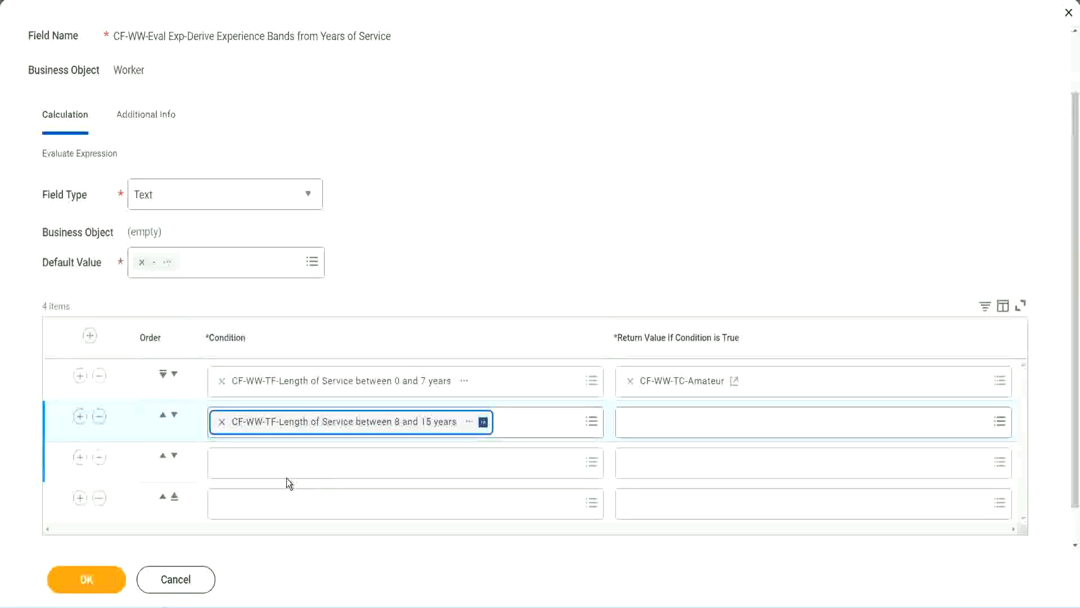
- Search for cf-ww-tf and set the third row's condition to CF-WW-TF-Length of Service between 16 and 30 years
left_click(272, 462)
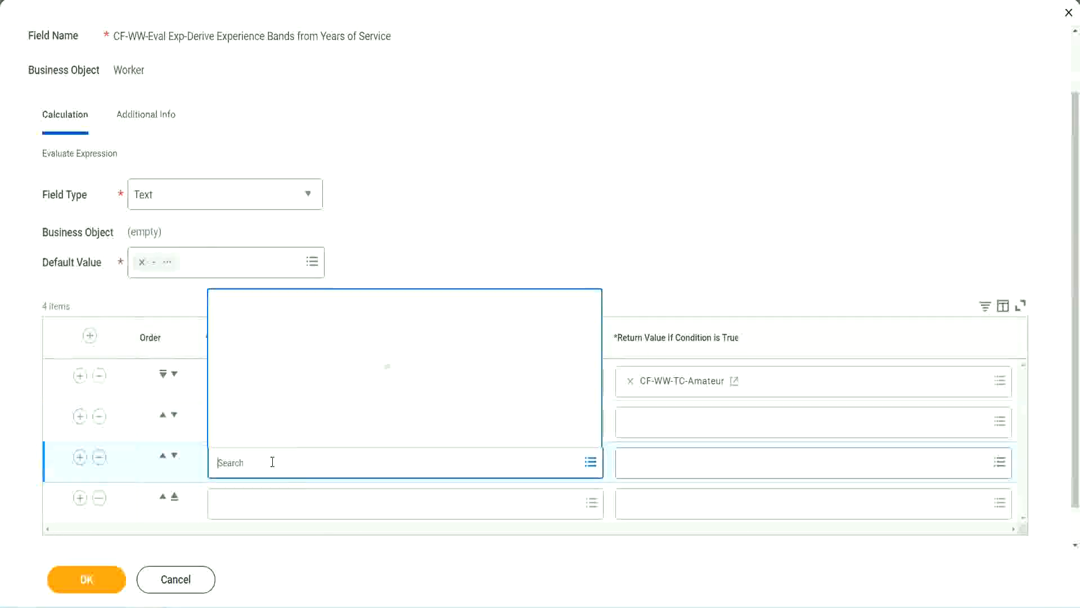
type("cf-ww-tf")
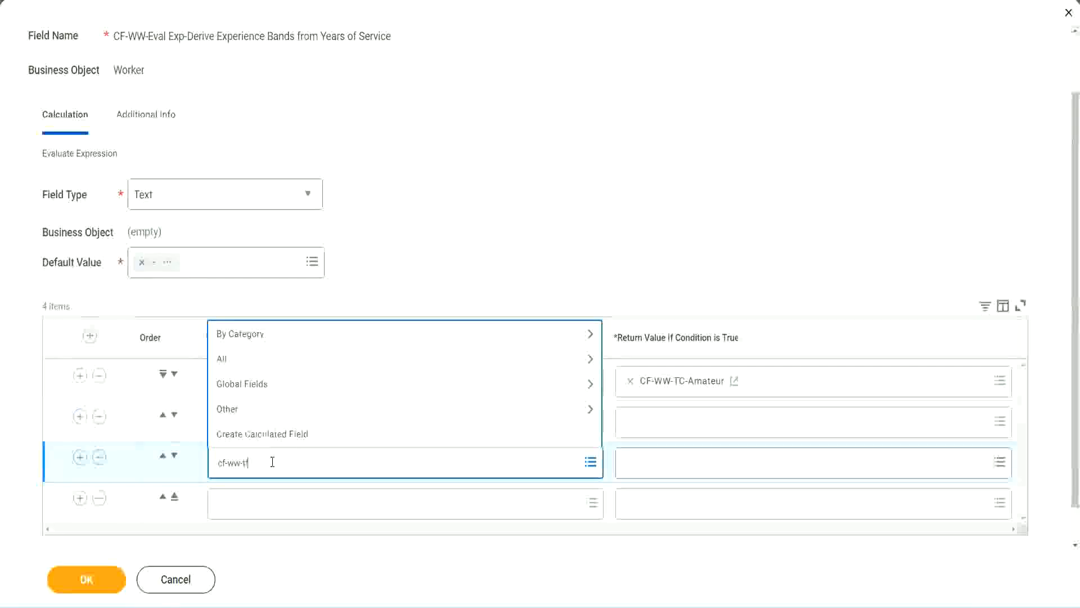
key("Return")
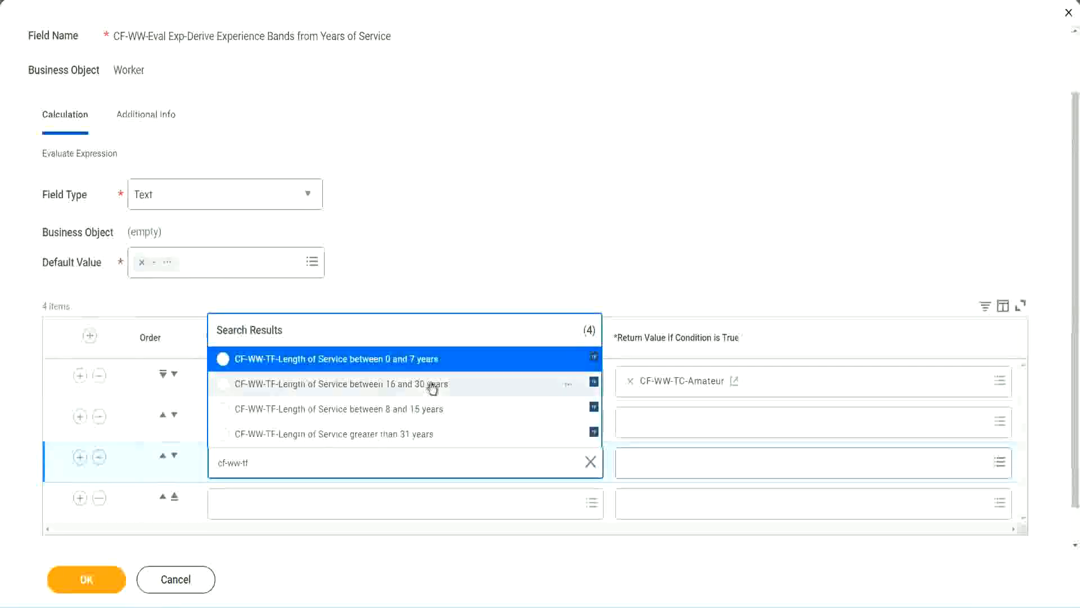
left_click(433, 384)
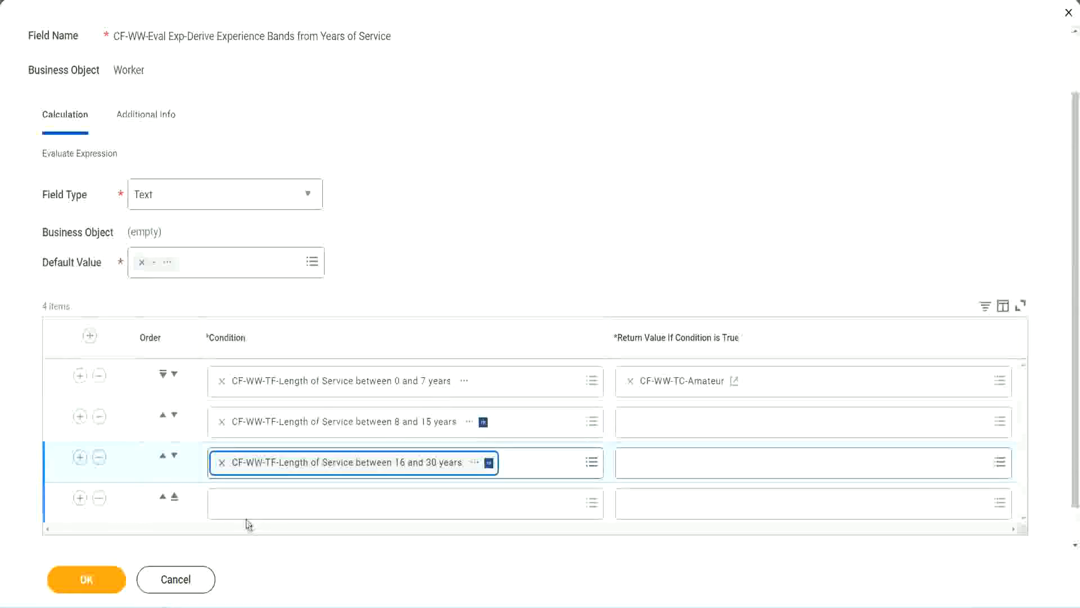
- Set the fourth row's condition to CF-WW-TF-Length of Service greater than 31 years
left_click(255, 504)
type("c")
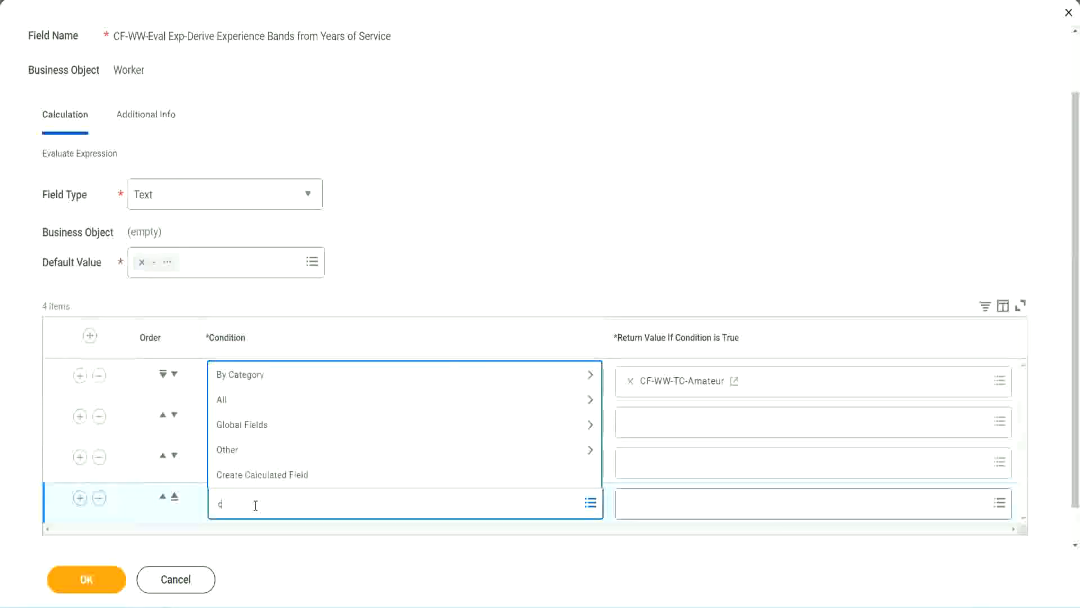
type("f-ww")
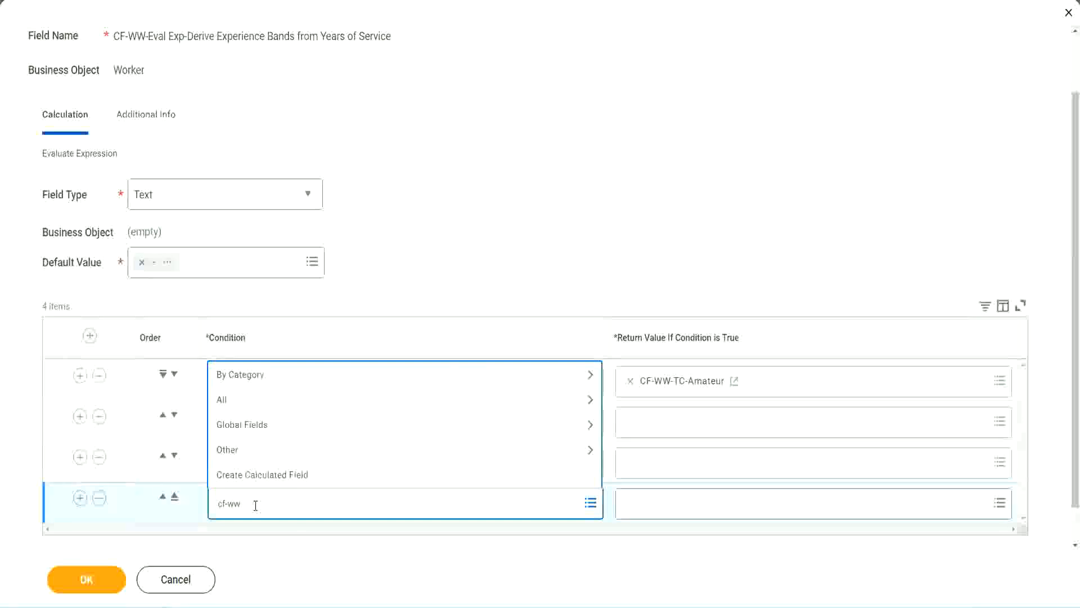
type(" tf 31")
key("Return")
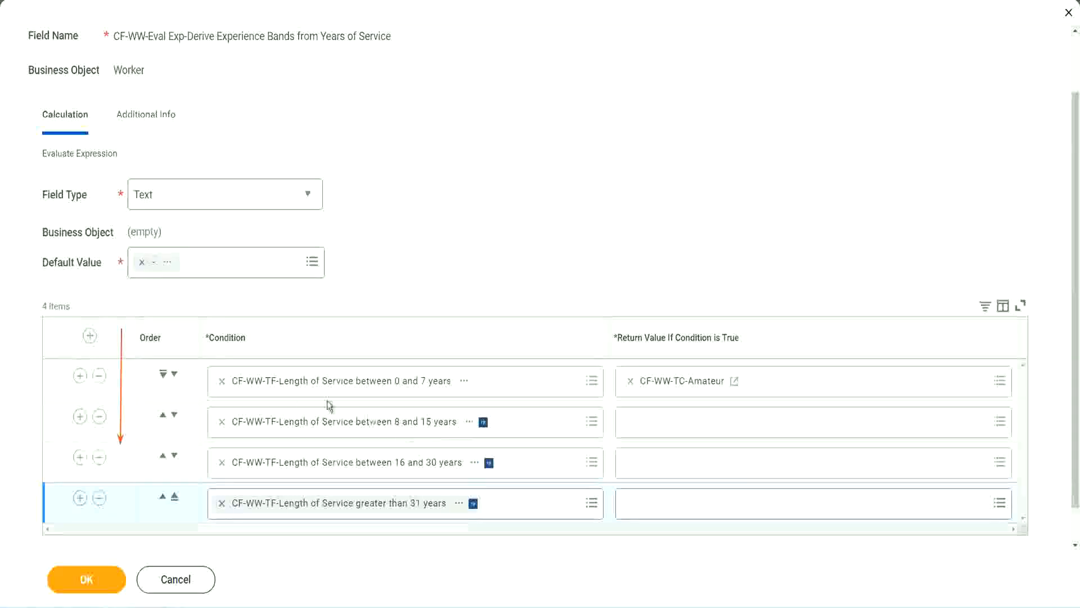
- Move the 8 to 15 years condition above the 0 to 7 years condition and back down again
left_click(163, 417)
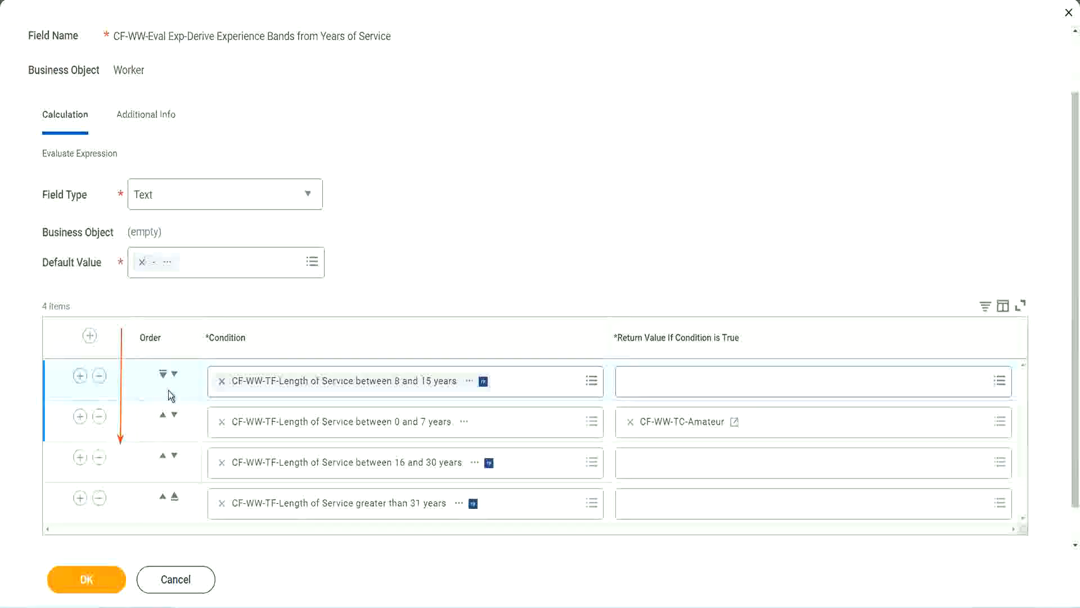
left_click(175, 373)
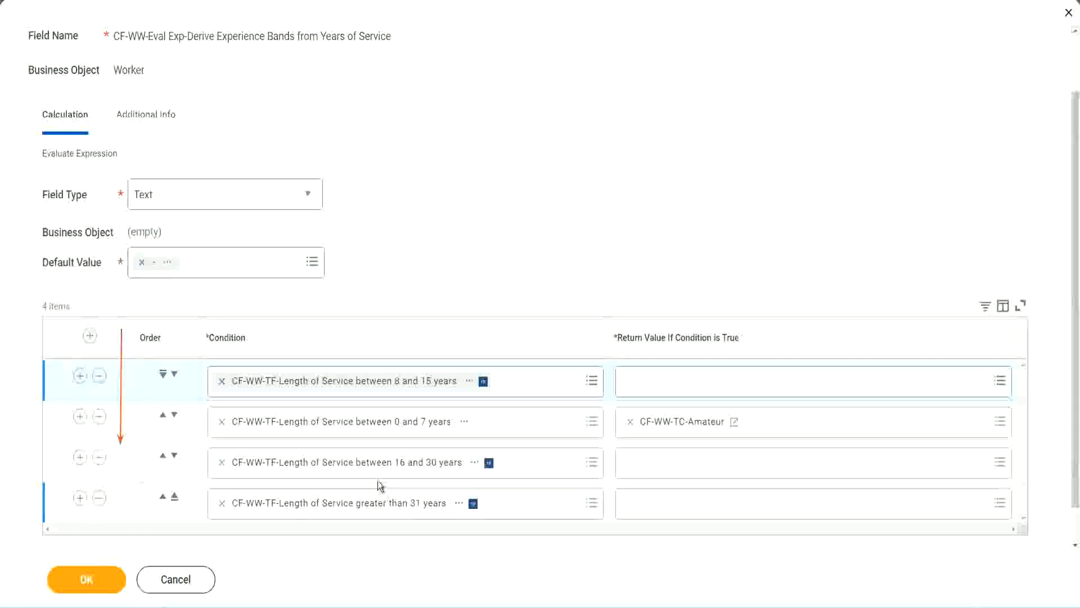
- Copy the Amateur return value's name and start a new calculated field as the return value for 8 to 15 years
right_click(683, 430)
left_click(710, 488)
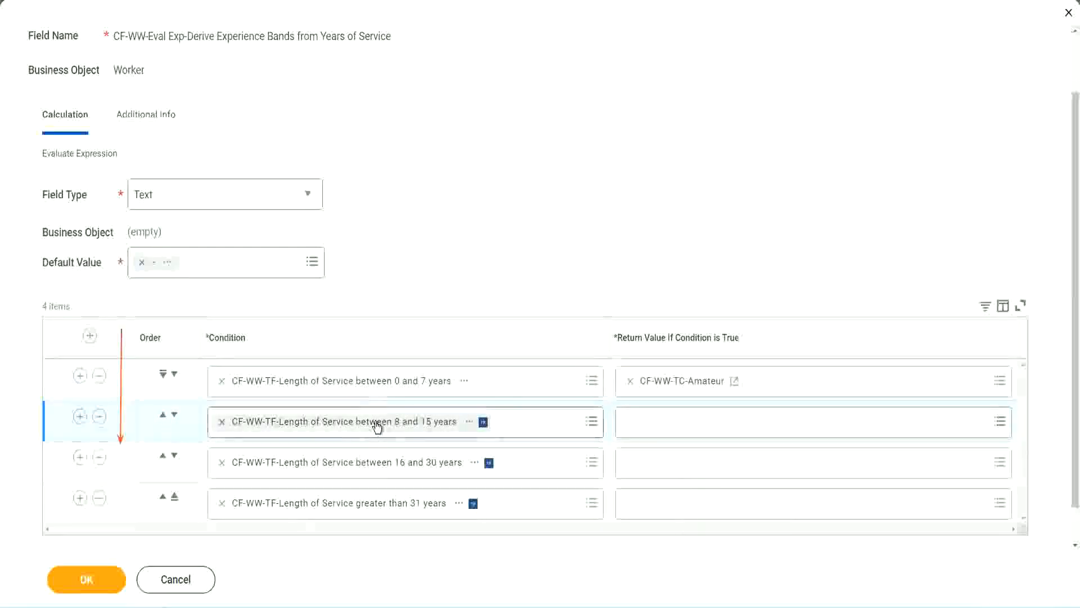
left_click(634, 423)
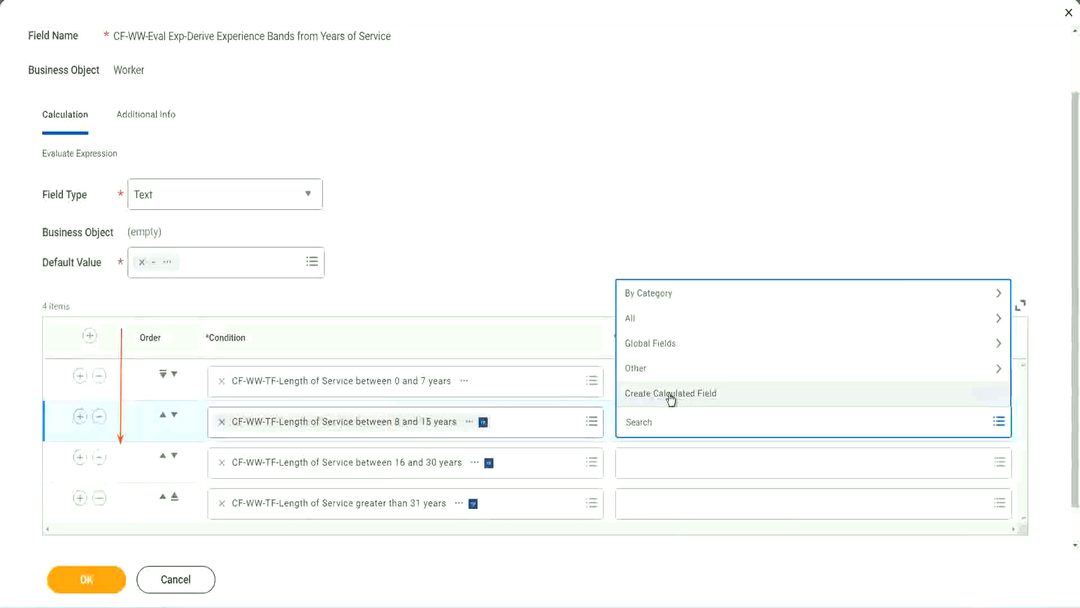
left_click(671, 394)
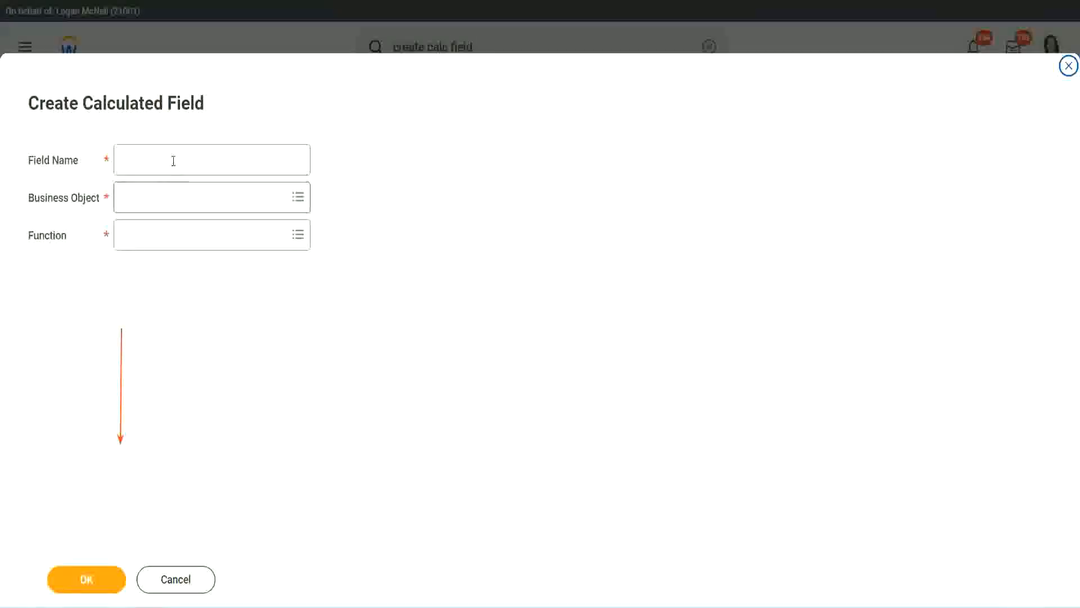
- Name the new field CF-WW-TC-Experienced, based on the copied name, with business object Global and function Text Constant
left_click(172, 159)
key("ctrl+v")
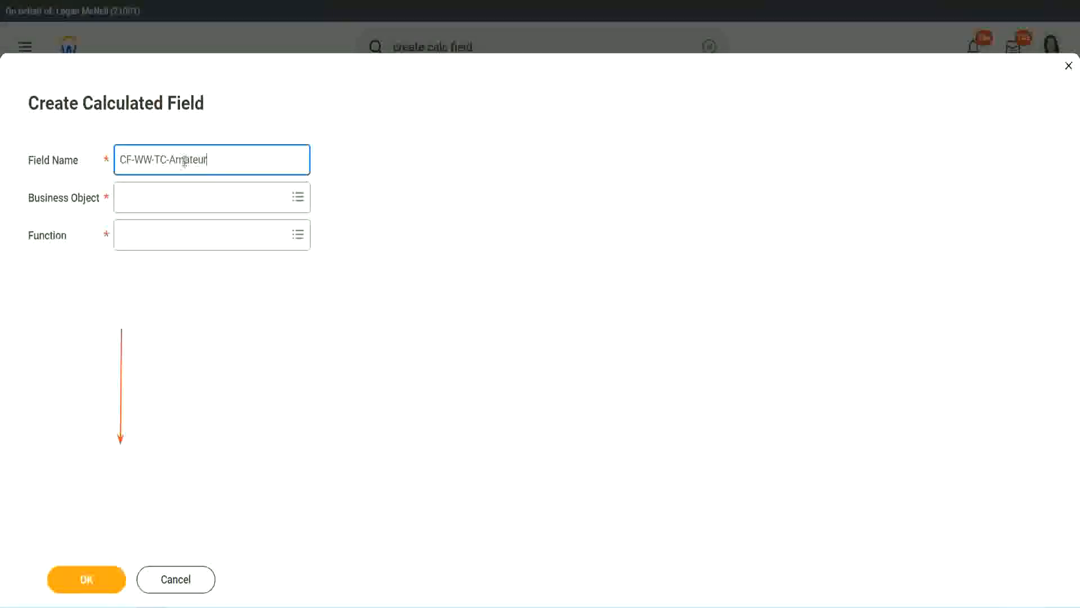
double_click(185, 159)
type("Expe")
type("rienced")
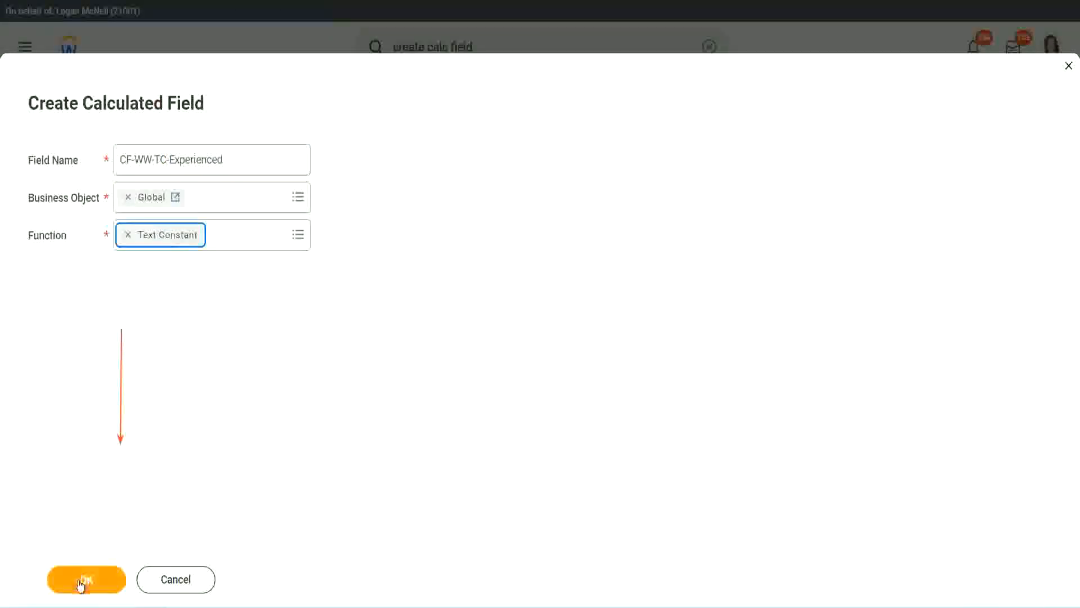
- Continue to the calculation settings, enter Experienced as the text constant and save the field as the return value
left_click(85, 579)
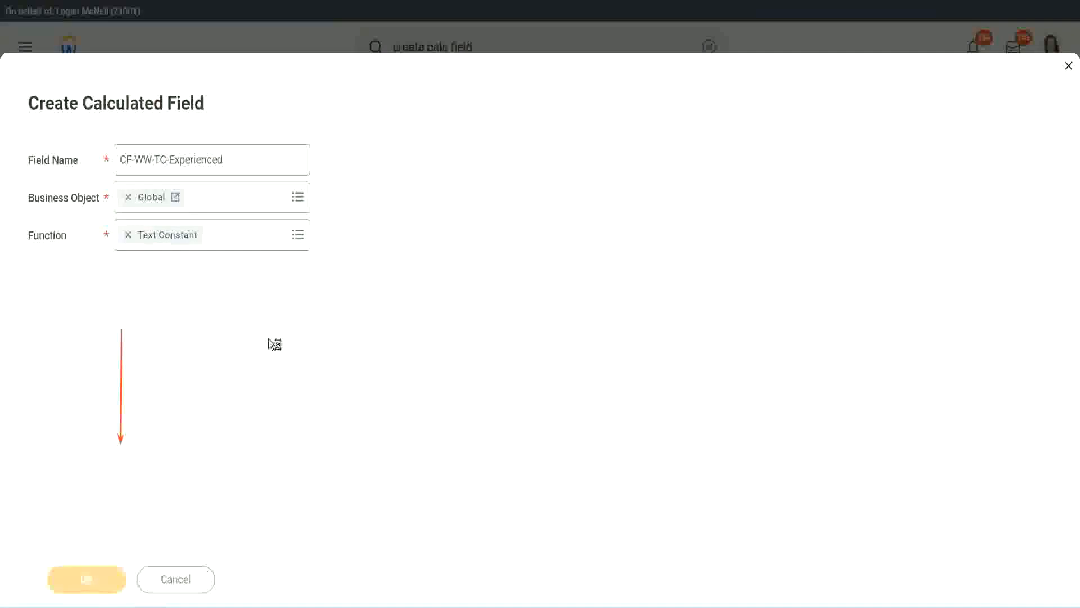
left_click(167, 318)
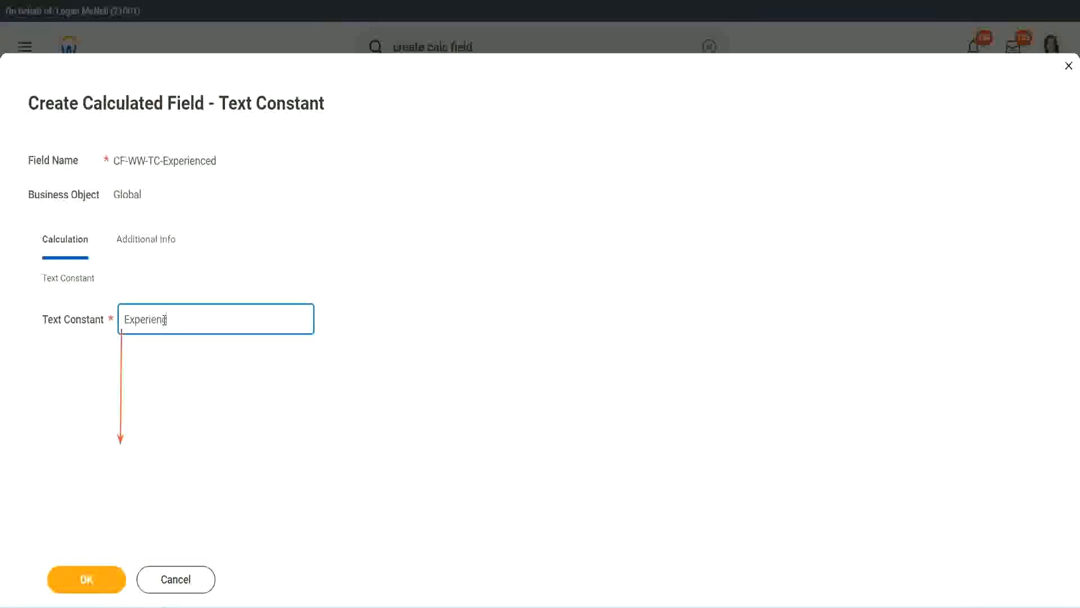
left_click(89, 576)
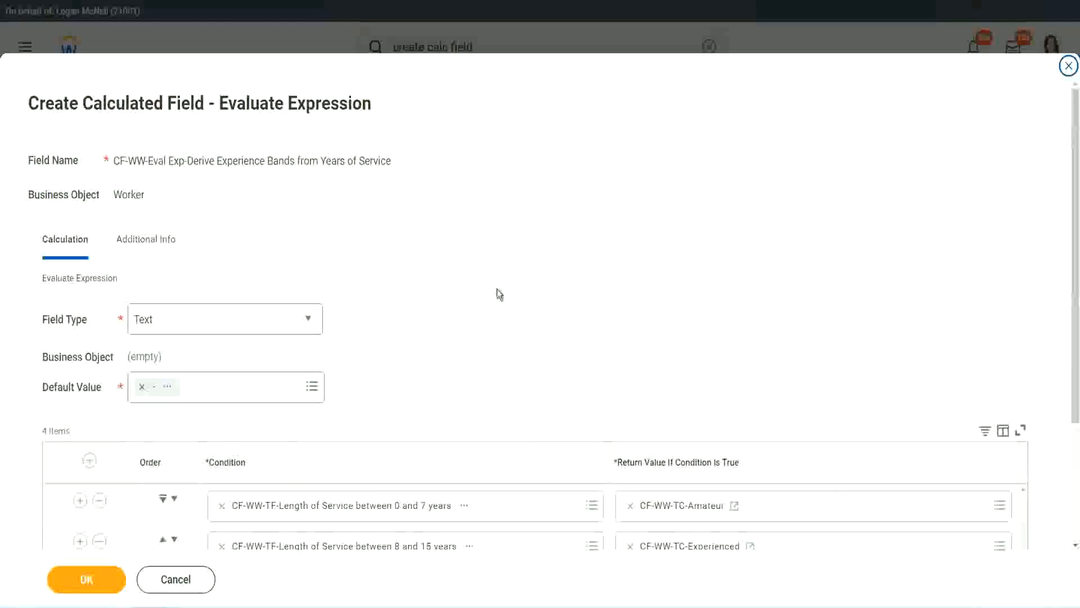
- Start a new calculated field as the return value for 16 to 30 years and enter CF-WW-TC-Amateur as its starting name
scroll(497, 289, "down", 2)
scroll(498, 294, "down", 1)
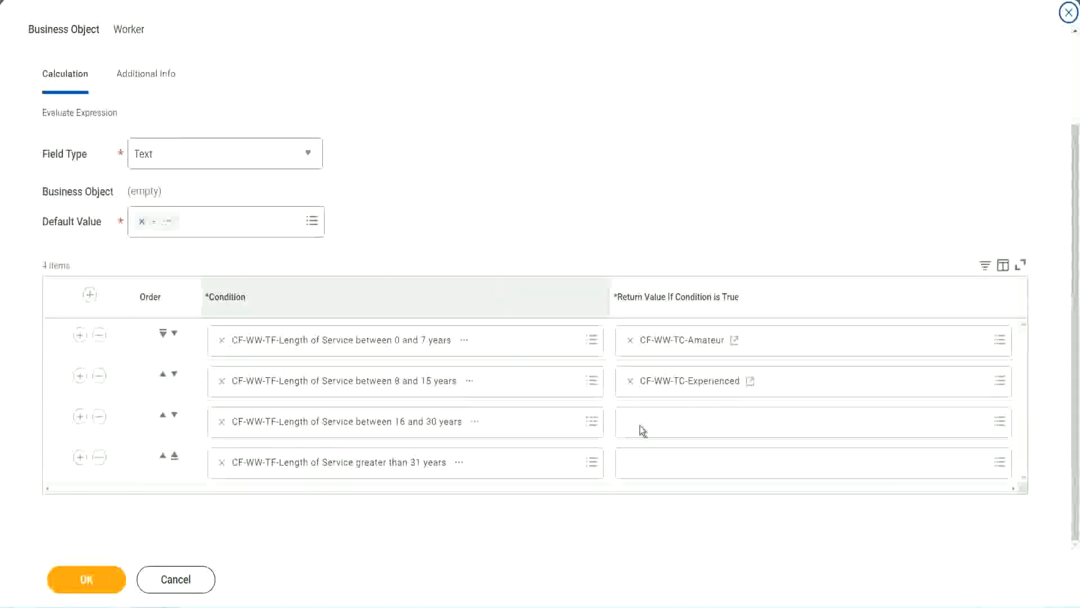
left_click(673, 421)
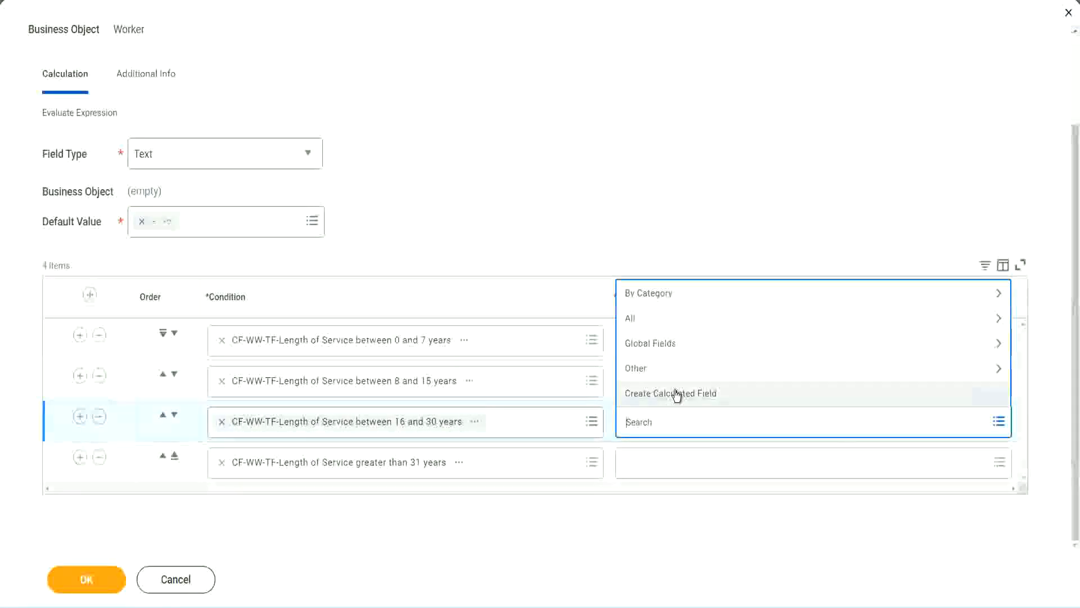
left_click(677, 393)
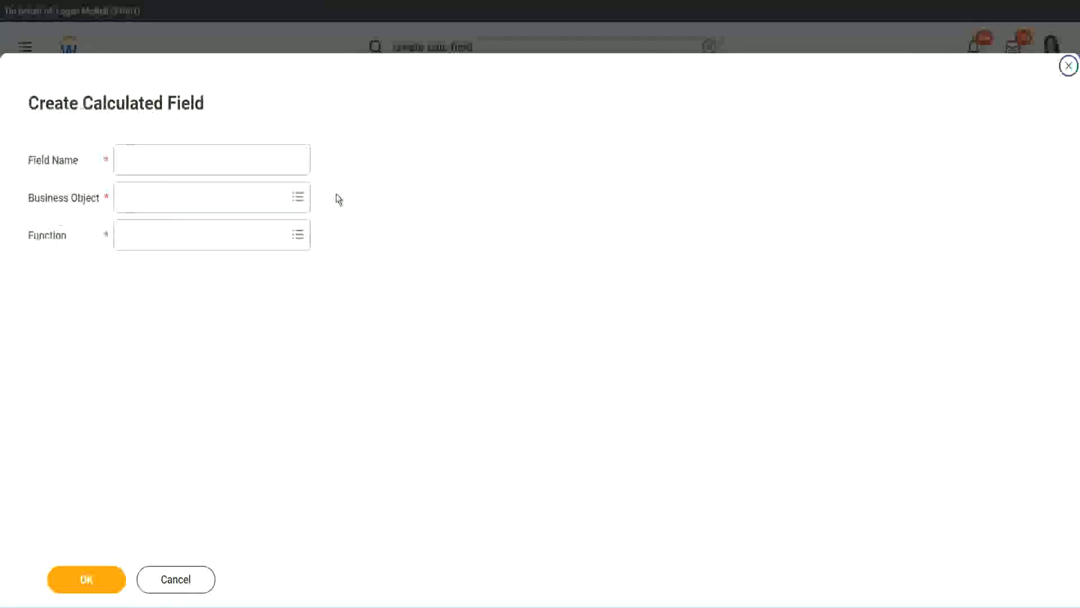
left_click(230, 161)
type("CF-WW-TC-Amateur")
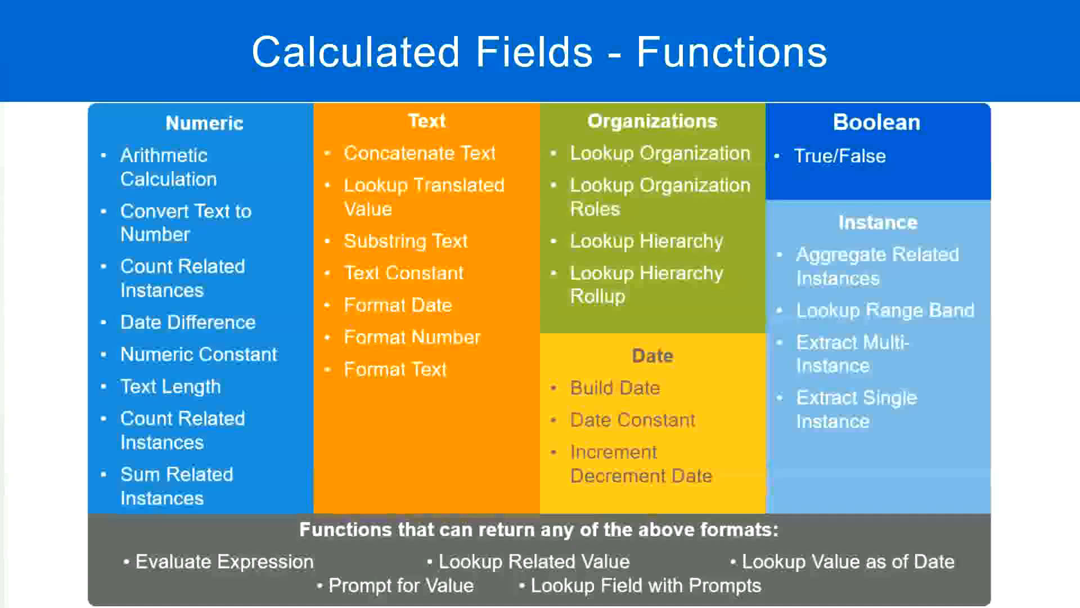
key("alt+Tab")
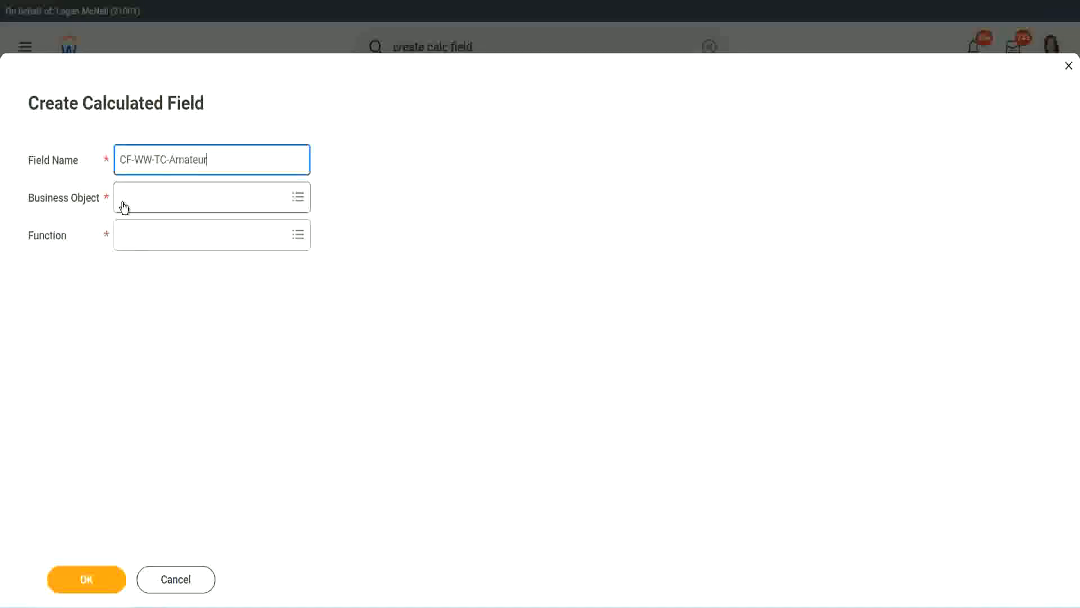
- Search the business objects for global and assign Global to the field
left_click(124, 198)
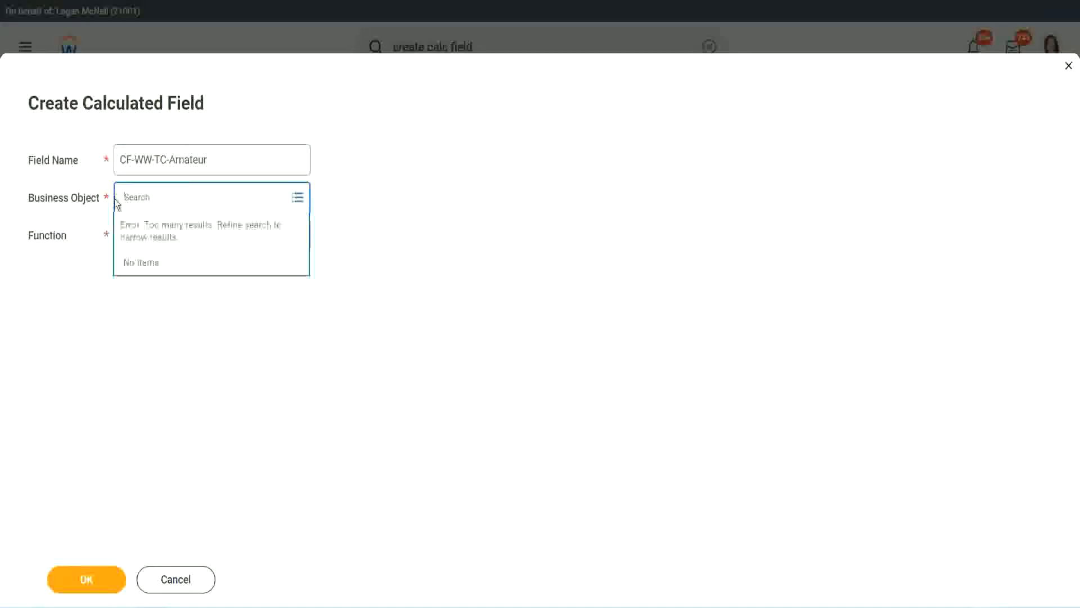
type("global")
key("Return")
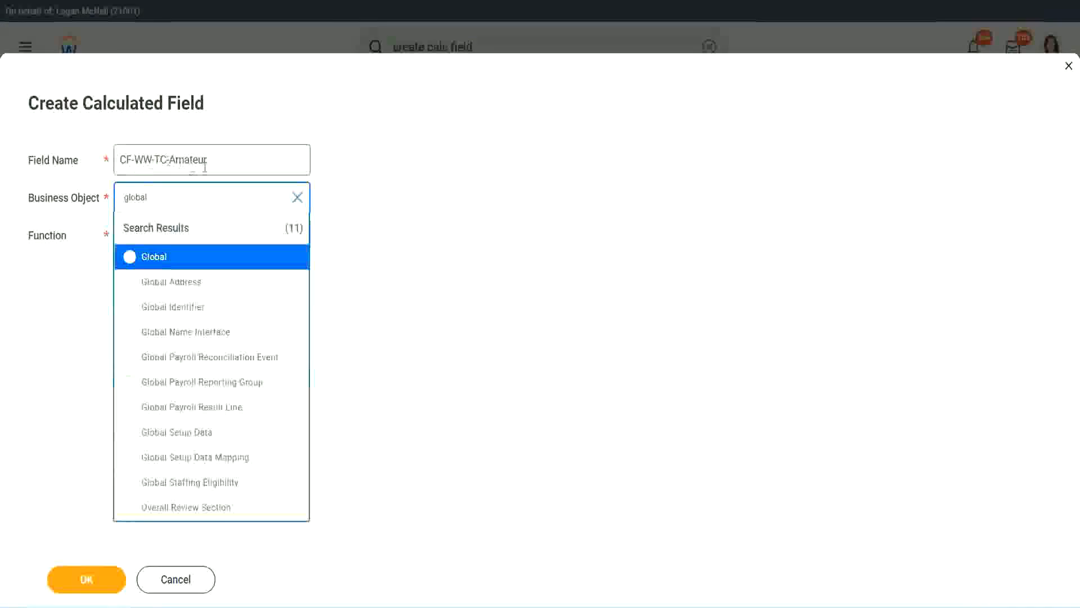
left_click(152, 259)
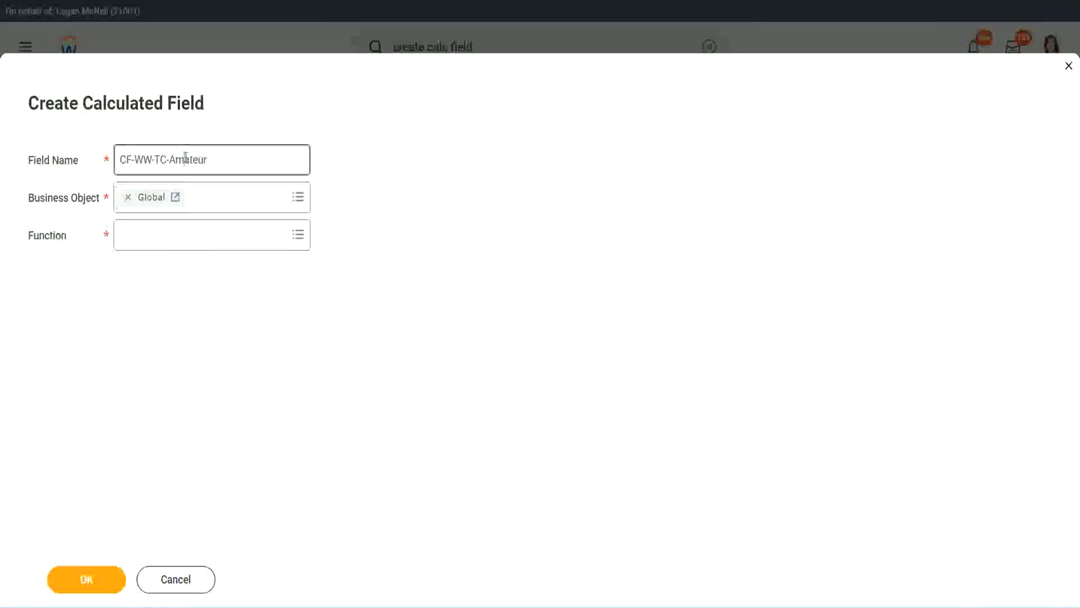
- Change the field name to CF-WW-TC-Senior with function Text Constant and continue to the calculation settings
double_click(197, 157)
type("Senior")
left_click(173, 245)
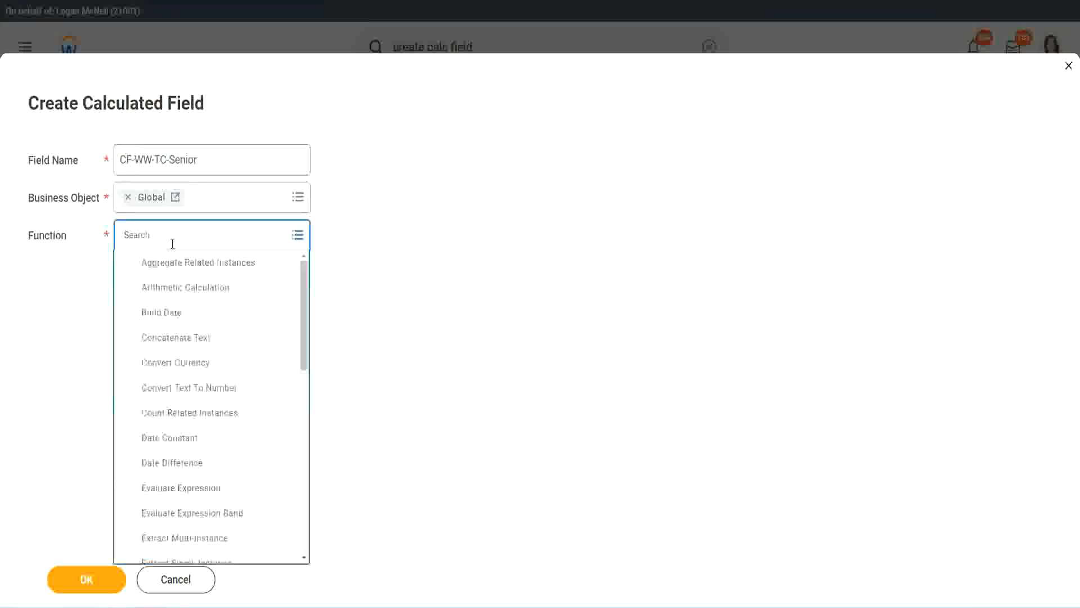
type("tc")
left_click(171, 286)
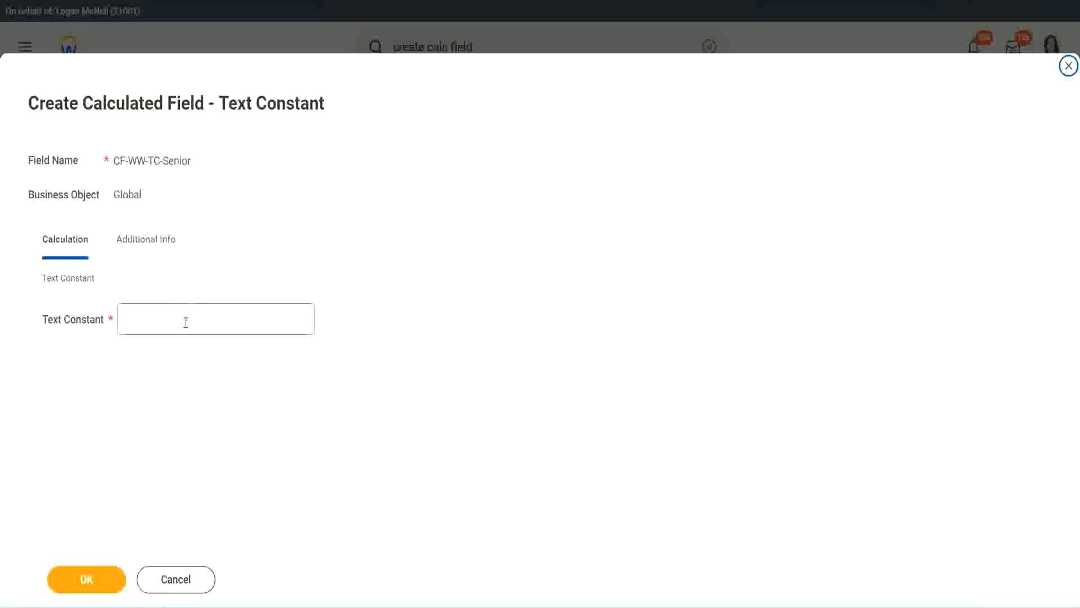
- Enter Senior as the text constant and save the field as the return value for 16 to 30 years
left_click(185, 322)
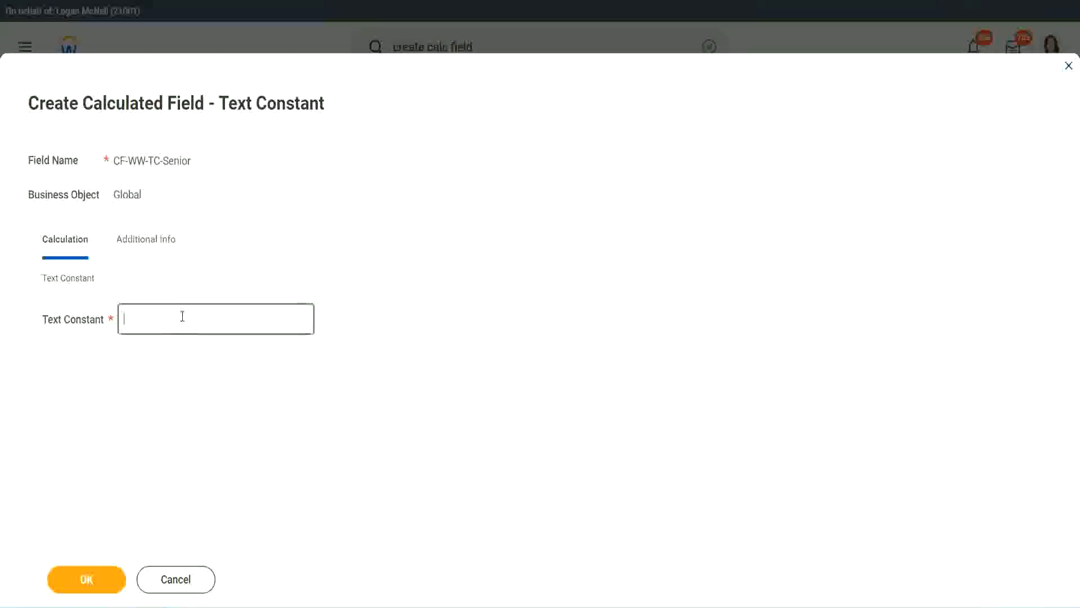
type("Senior")
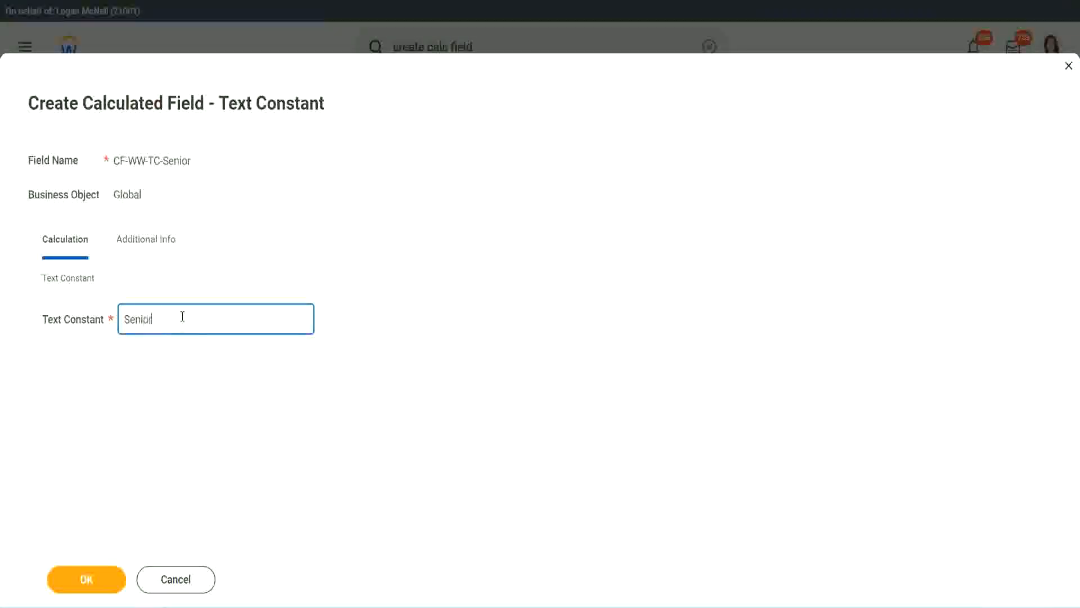
left_click(106, 587)
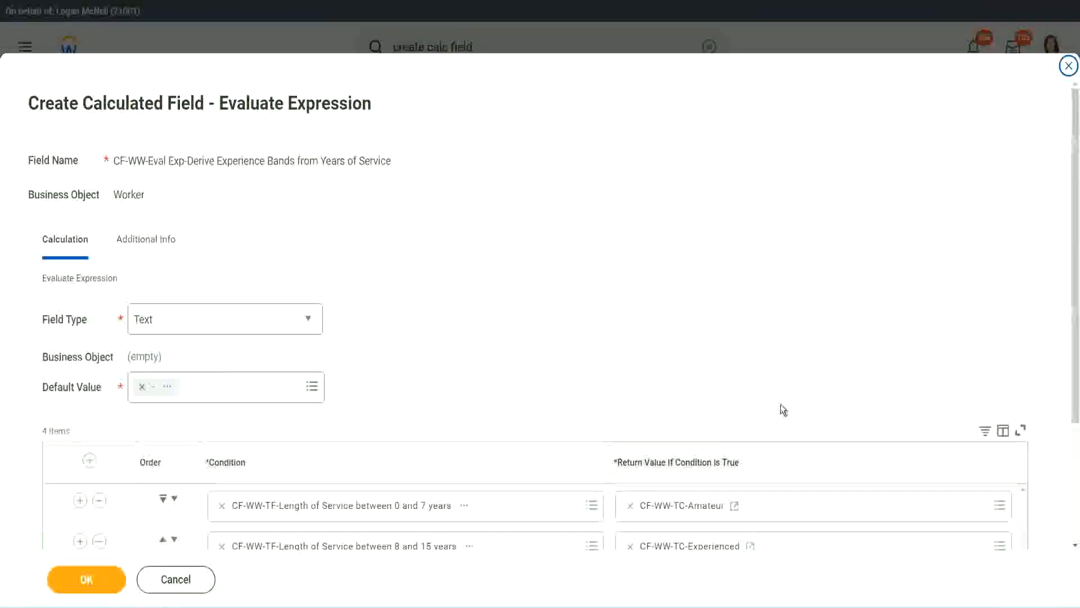
- Start a new calculated field as the return value for greater than 31 years, named CF-WW-TC-Legend based on the copied Senior field name
scroll(771, 428, "down", 3)
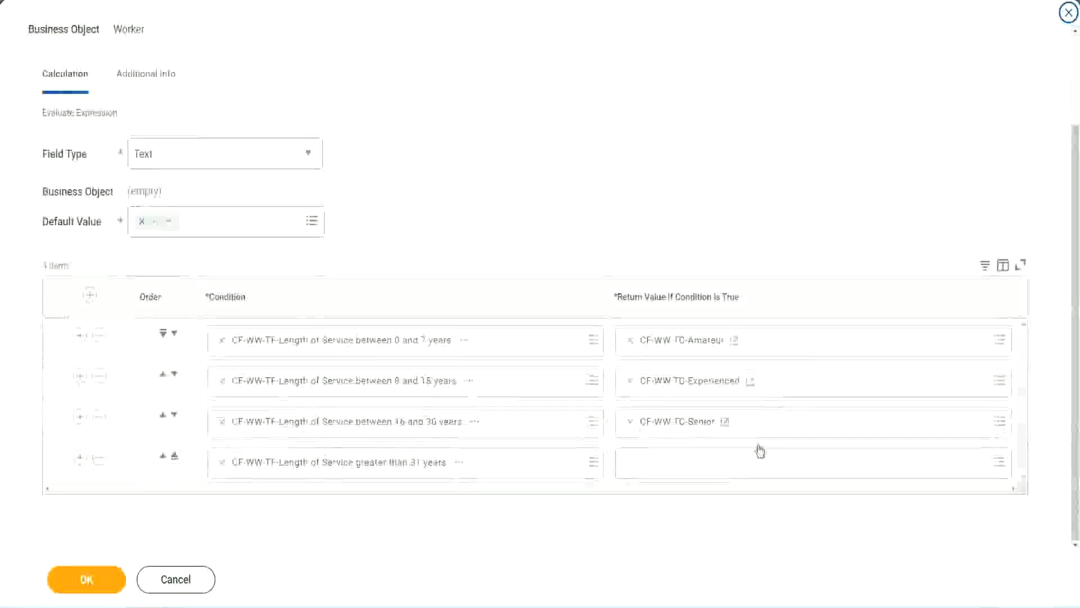
right_click(657, 424)
left_click(672, 486)
left_click(659, 470)
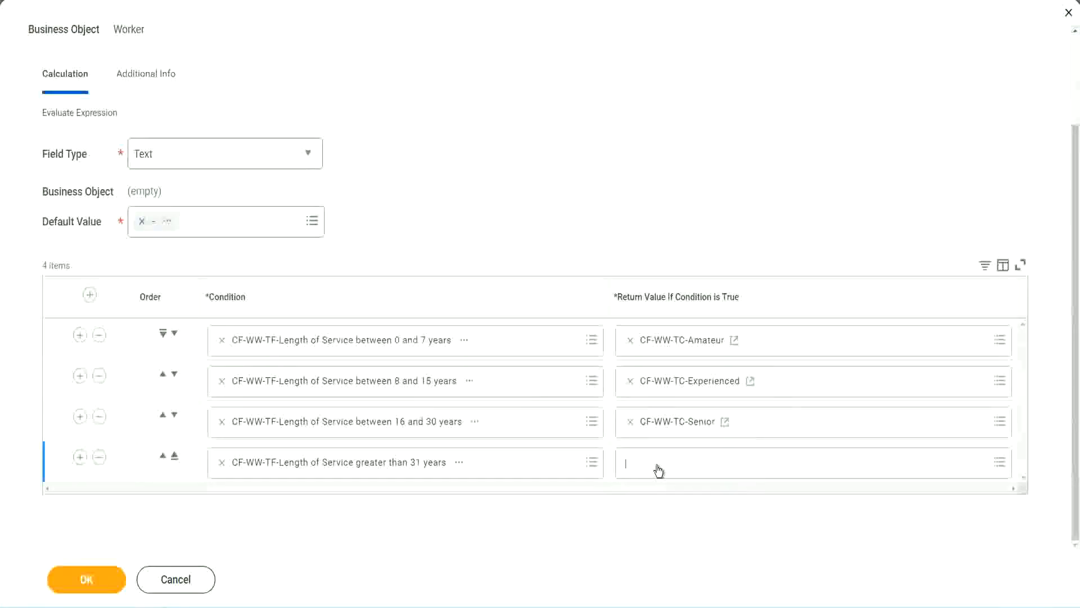
left_click(666, 435)
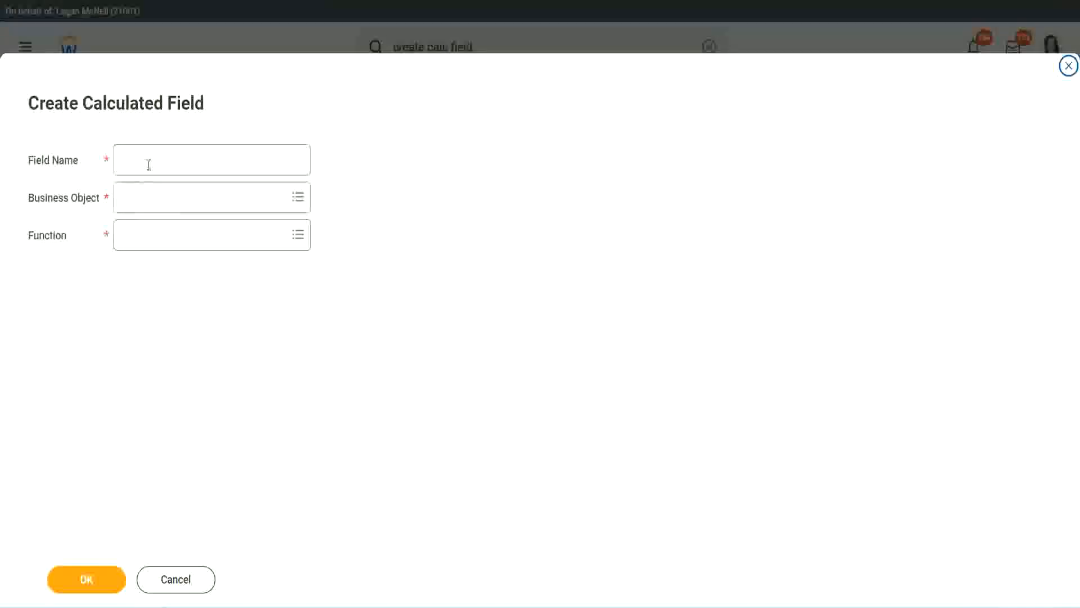
left_click(149, 165)
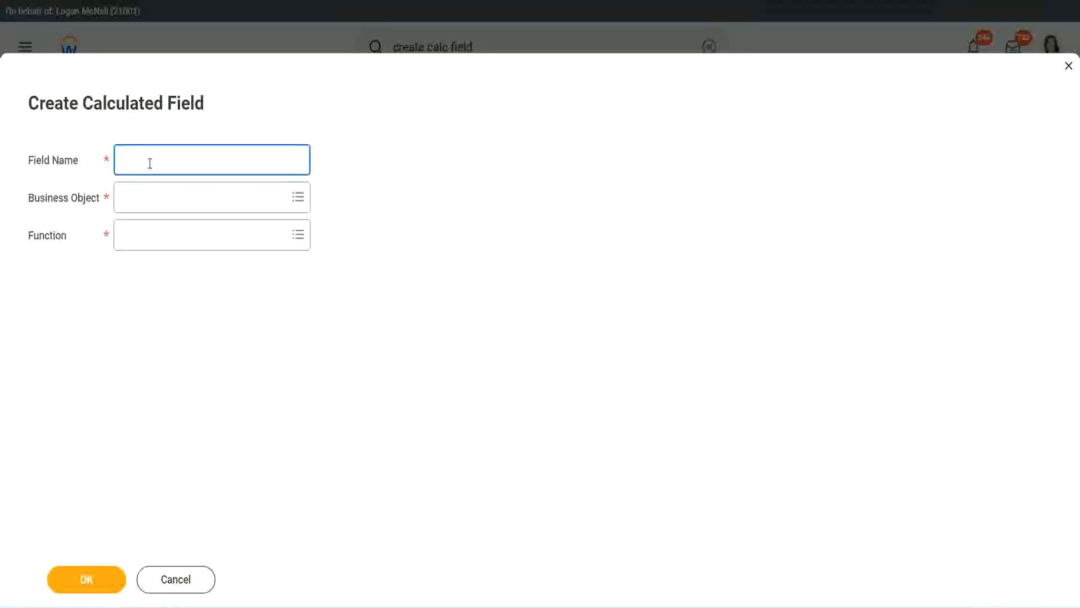
key("ctrl+v")
double_click(195, 160)
type("Le")
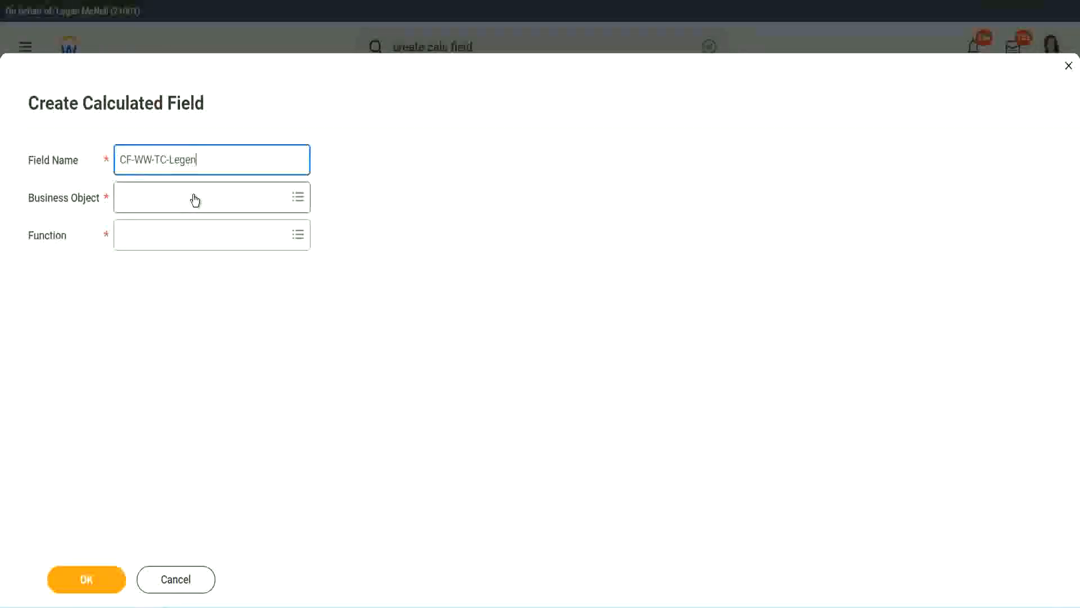
- Assign business object Global and function Text Constant to the Legend field and continue to the calculation settings
left_click(152, 205)
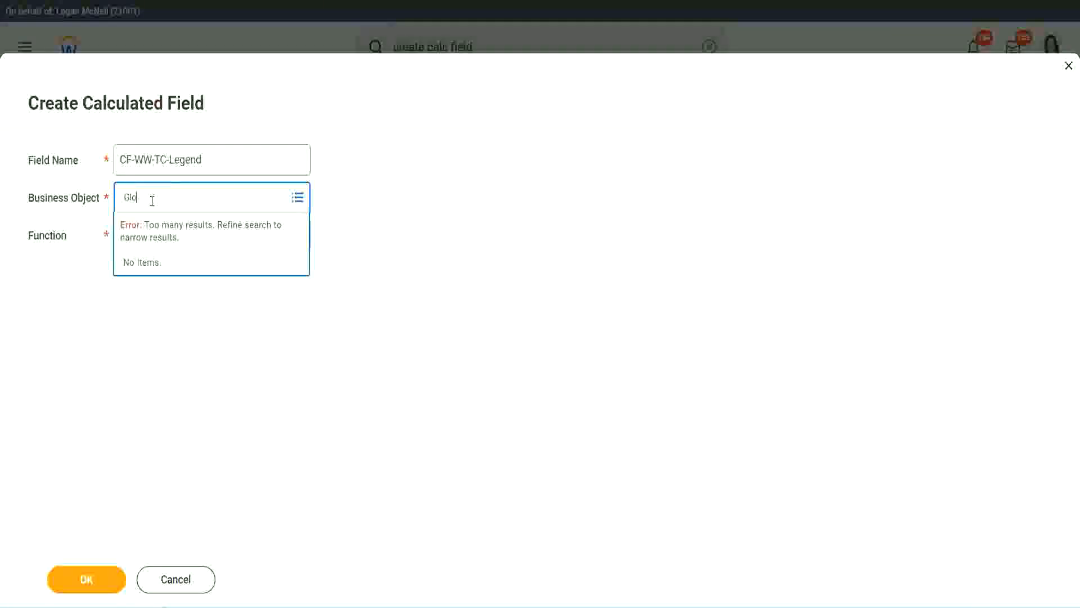
type("Global")
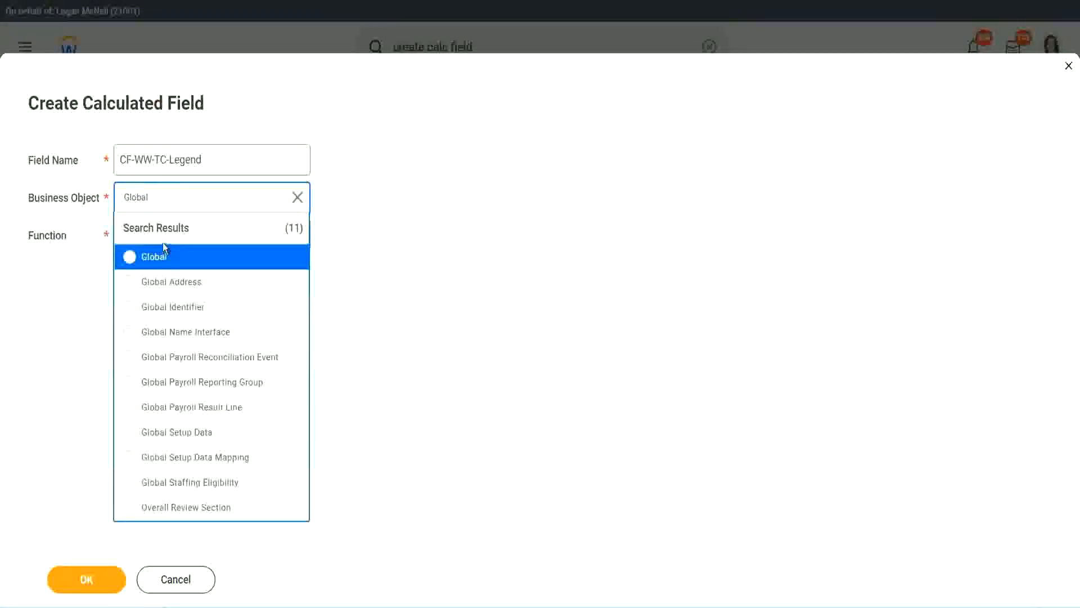
left_click(157, 255)
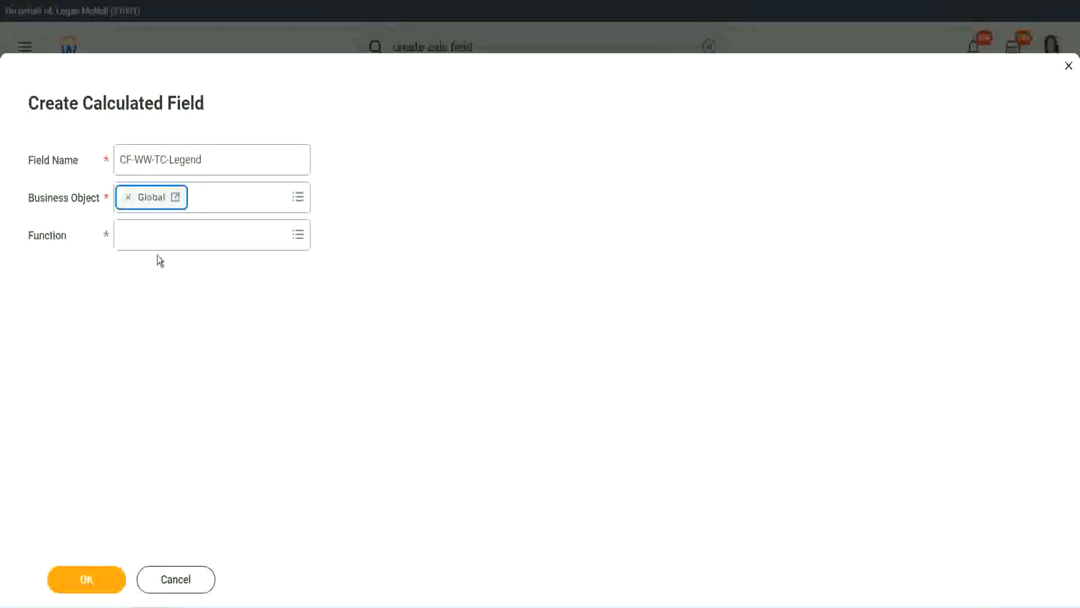
left_click(156, 233)
type("tc")
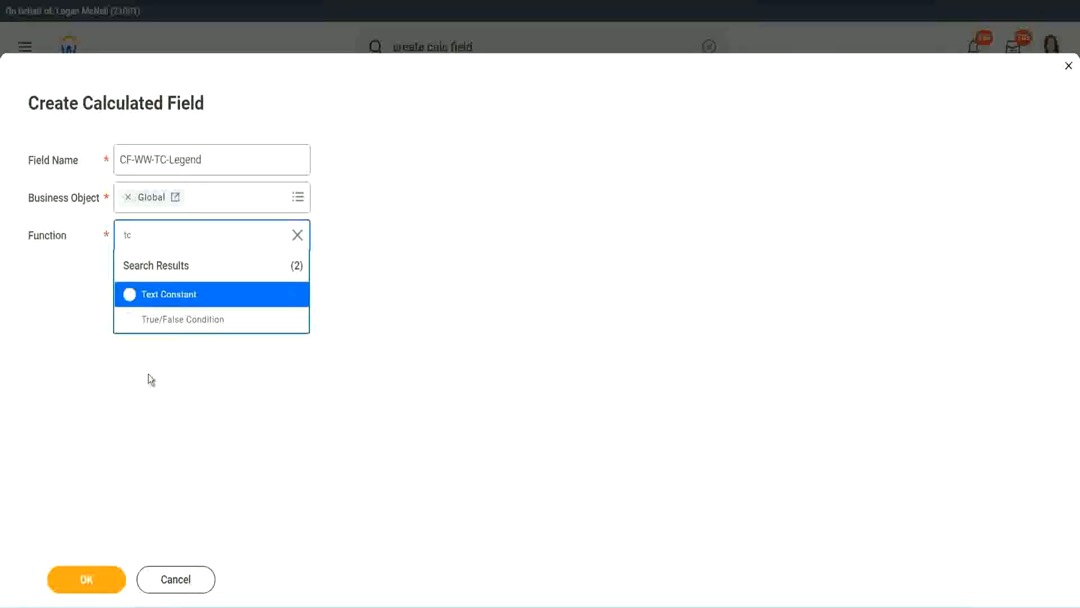
left_click(208, 295)
left_click(82, 581)
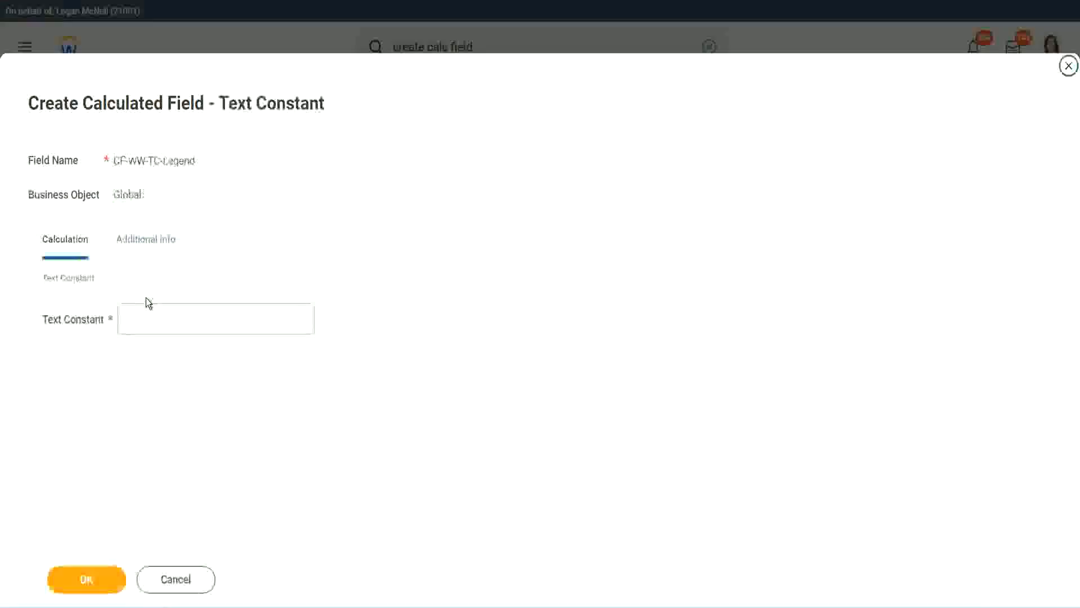
- Enter Legend as the text constant and save the field as the return value for greater than 31 years
left_click(139, 320)
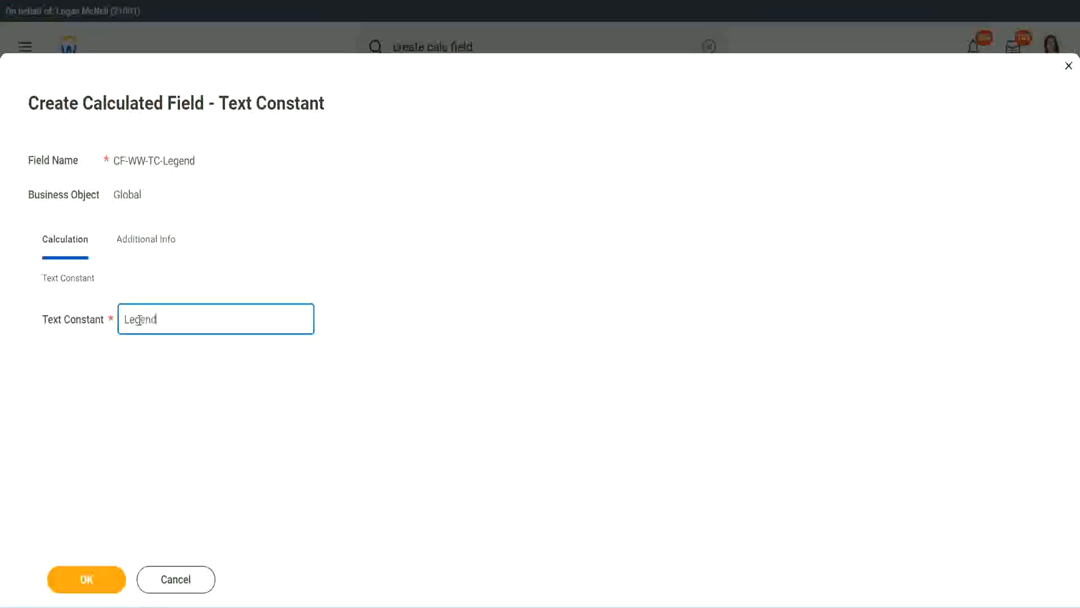
left_click(94, 582)
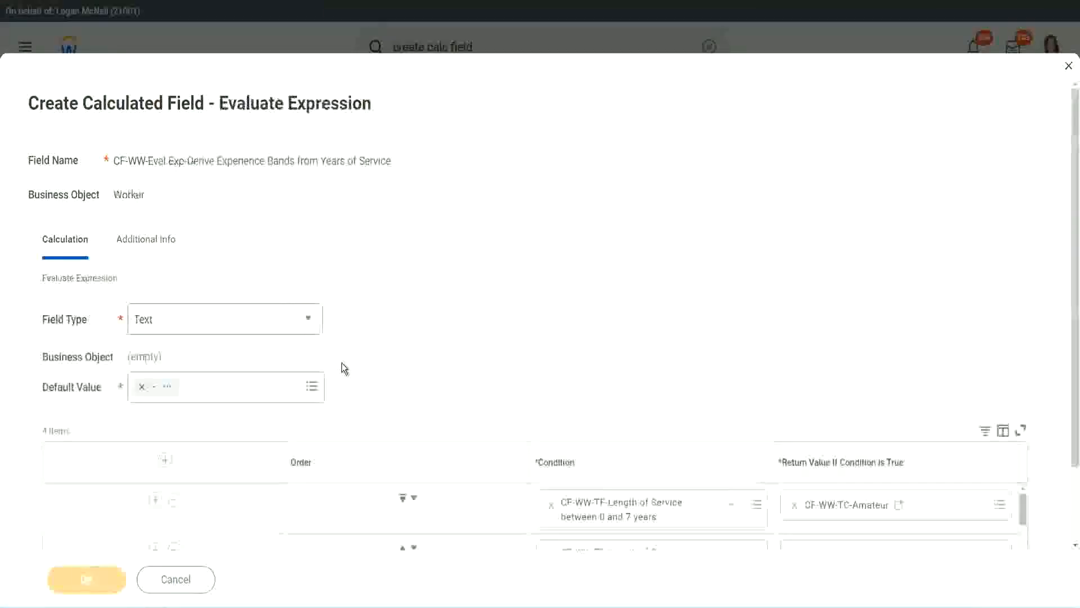
- Check the four conditions against their return values and save the Evaluate Expression calculated field
scroll(572, 302, "down", 3)
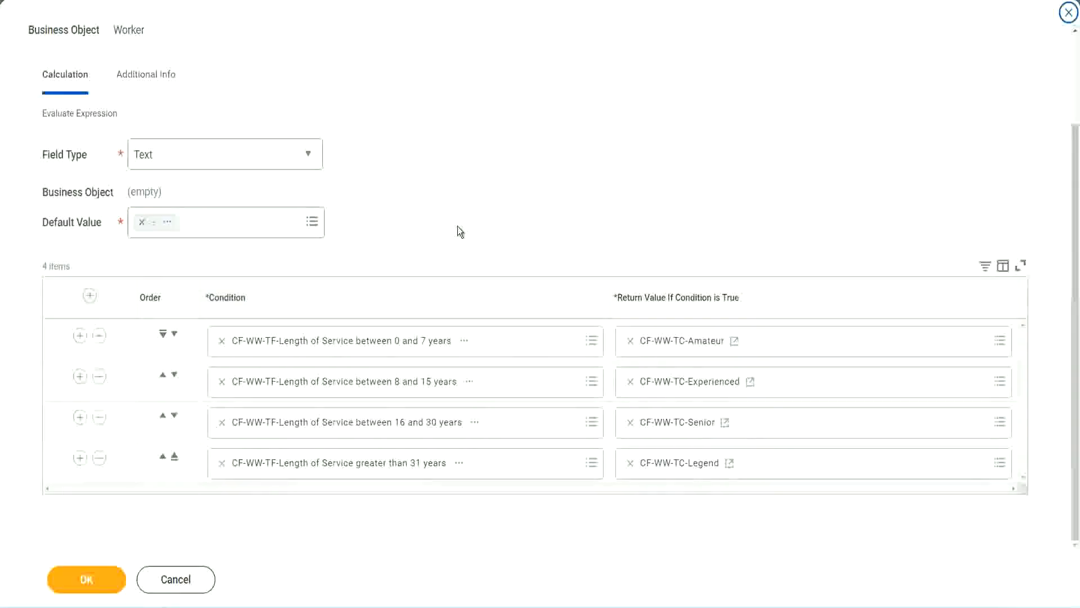
scroll(457, 226, "up", 2)
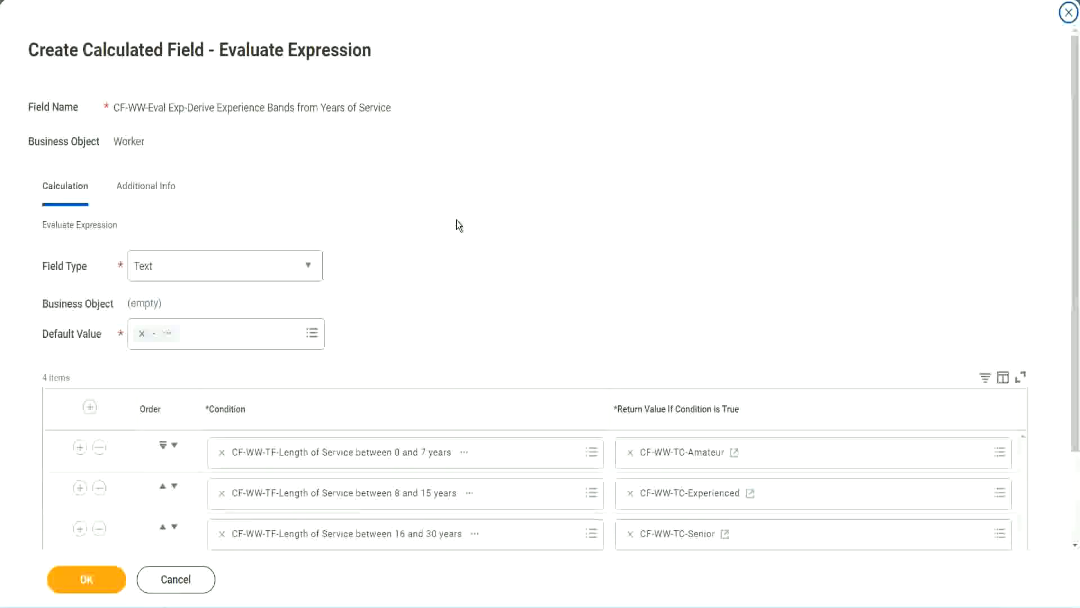
scroll(456, 220, "down", 2)
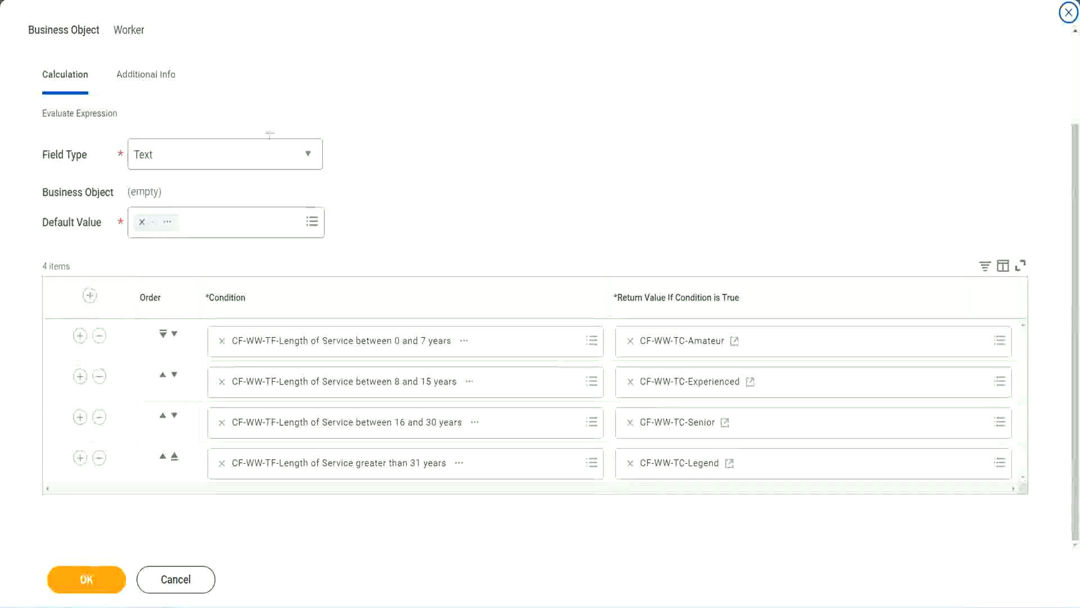
left_click_drag(692, 159, 701, 271)
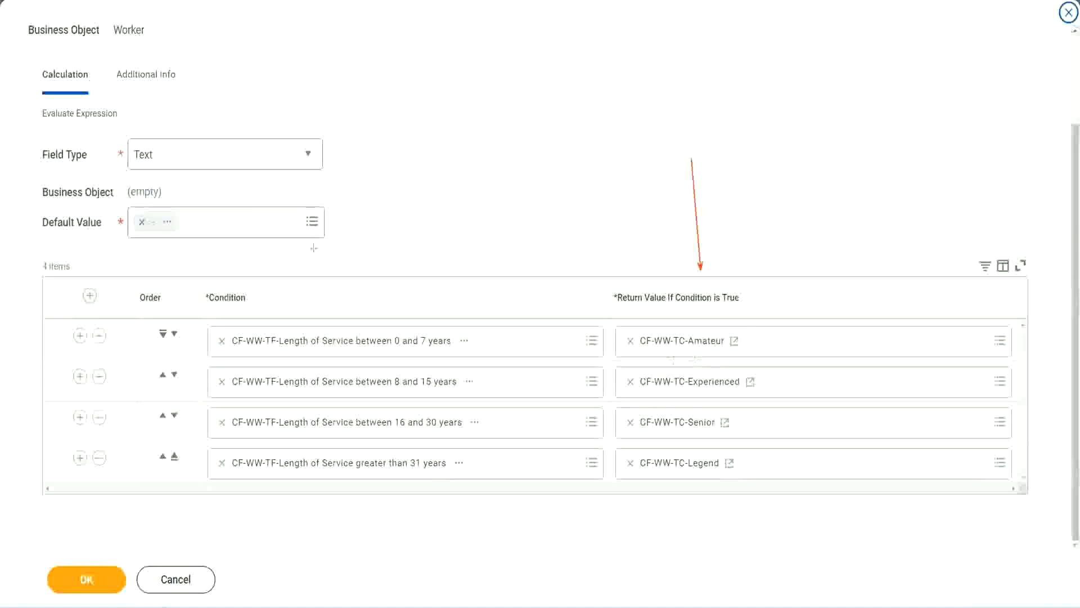
left_click_drag(134, 97, 138, 135)
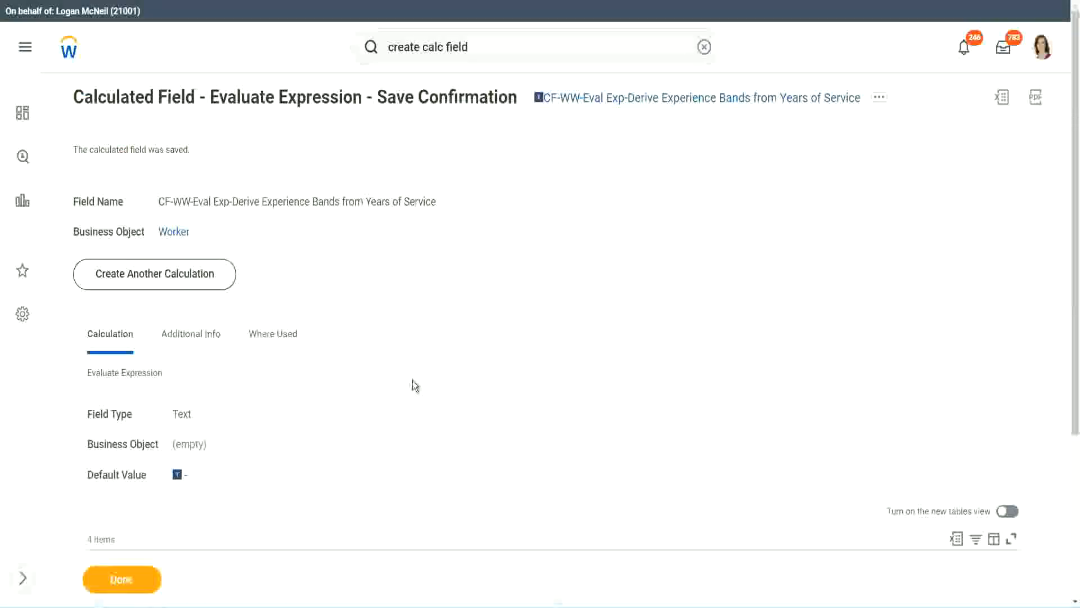
- Review the saved field's conditions and copy its name, CF-WW-Eval Exp-Derive Experience Bands from Years of Service
scroll(413, 377, "down", 4)
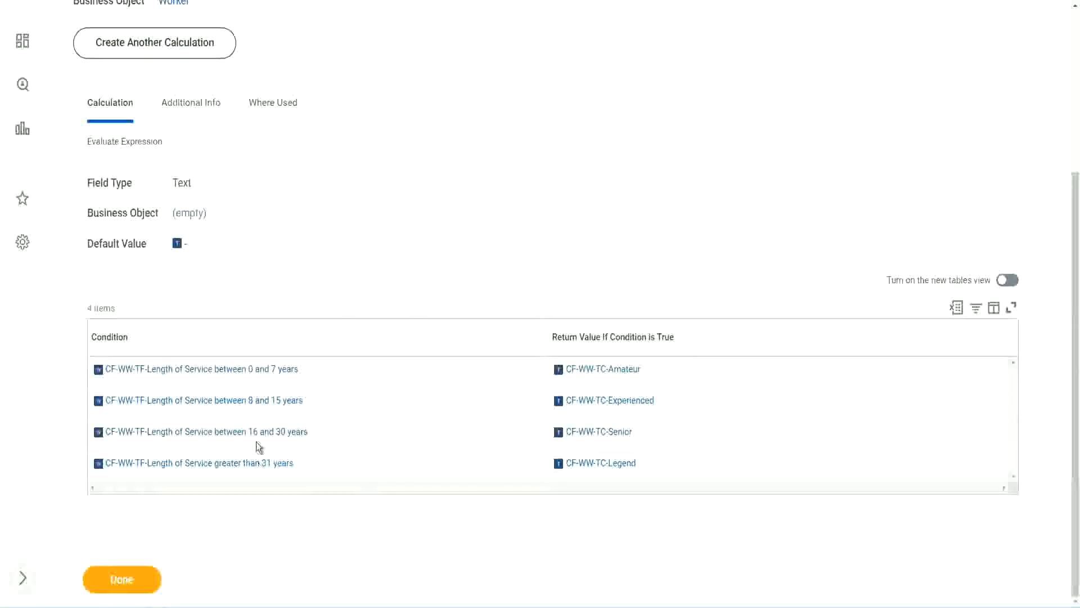
scroll(522, 179, "up", 4)
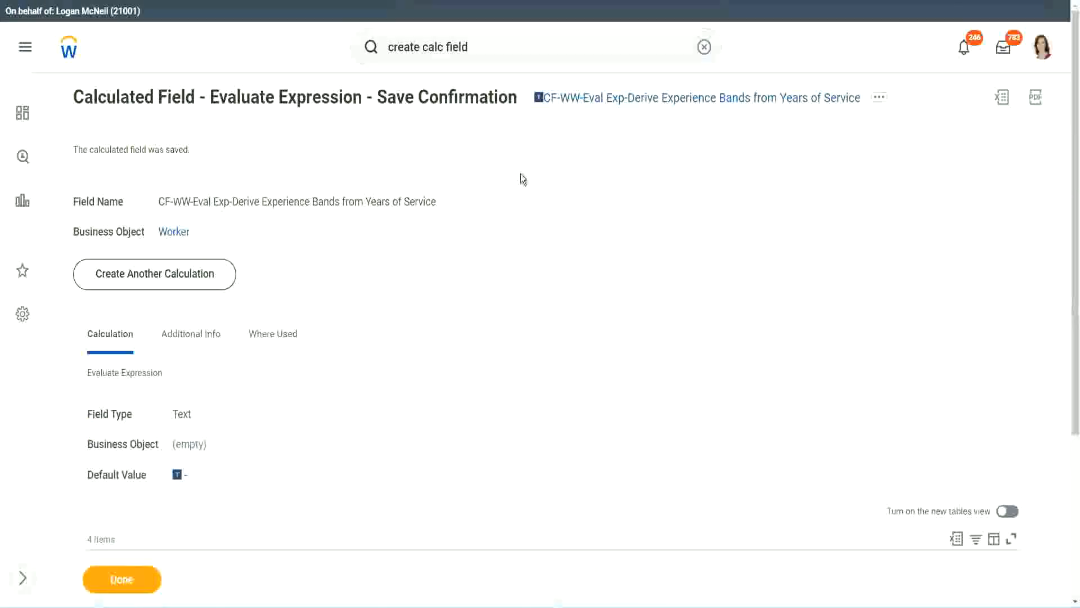
right_click(634, 104)
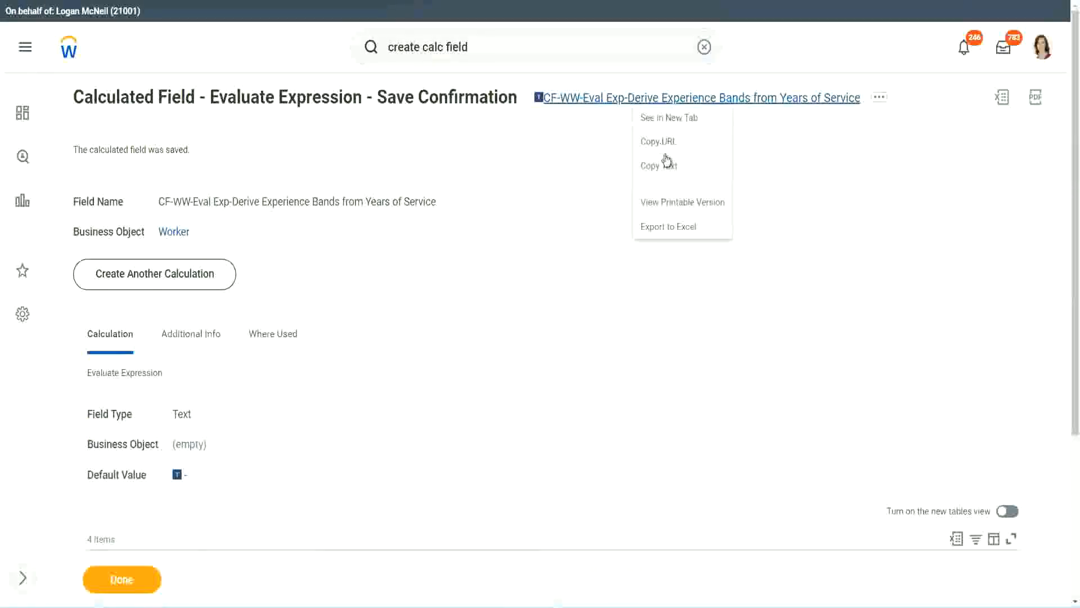
left_click(664, 172)
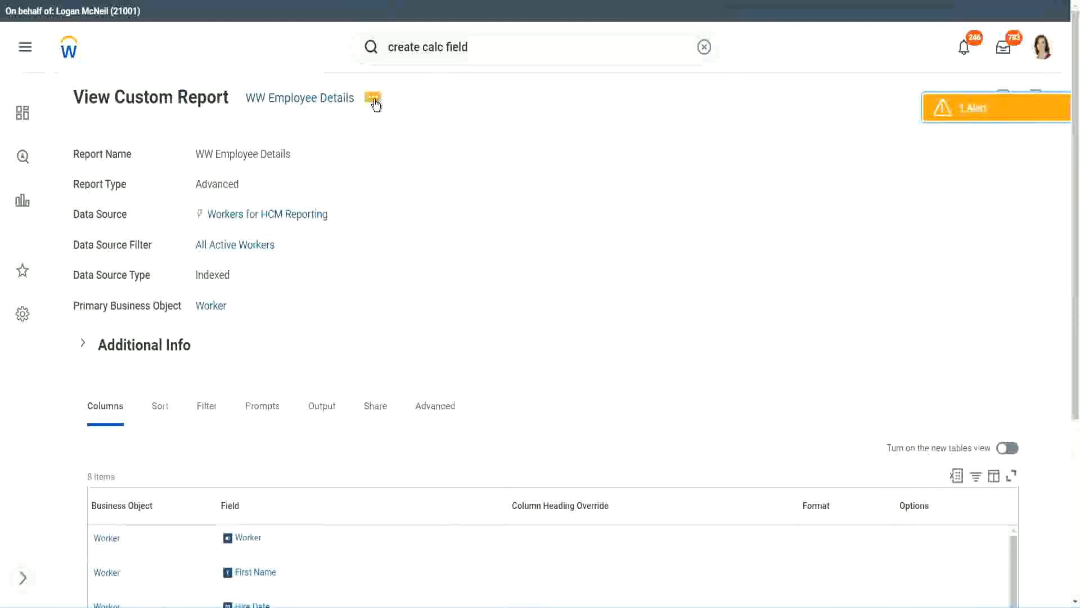
- Open the WW Employee Details custom report for editing
left_click(373, 100)
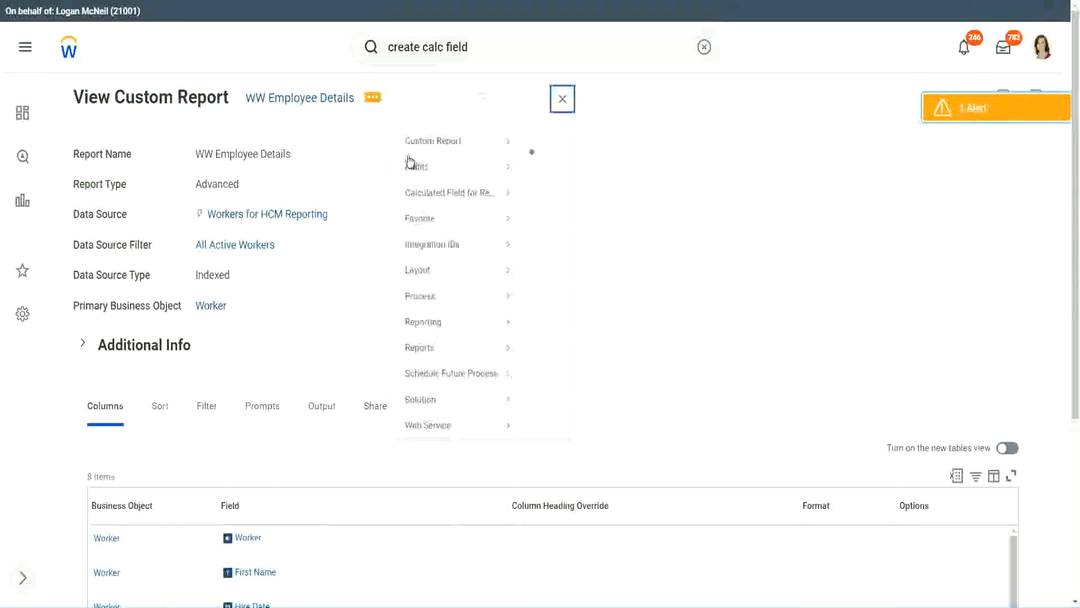
mouse_move(442, 159)
left_click(543, 160)
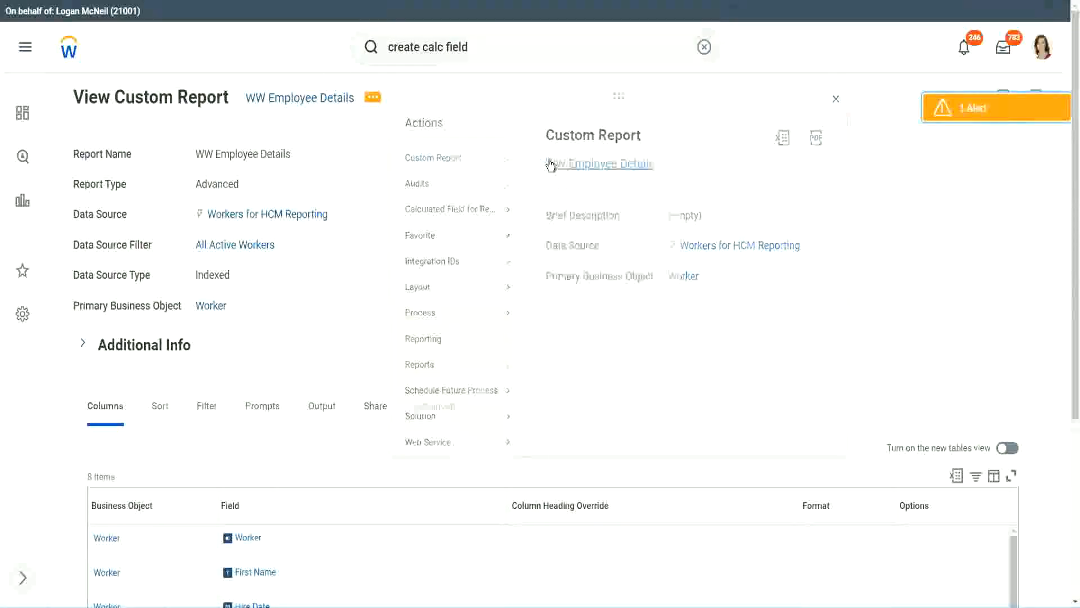
- Add an empty Worker row as the last report column and remove the CF-WW-Substring Text-Years from Length of Service column
scroll(393, 242, "down", 4)
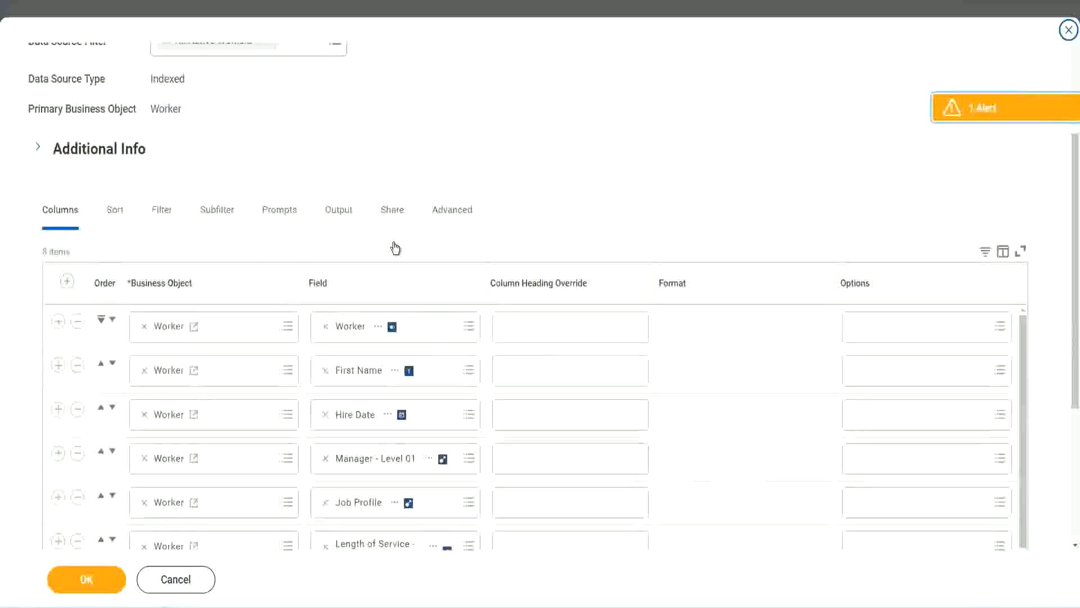
scroll(394, 247, "down", 2)
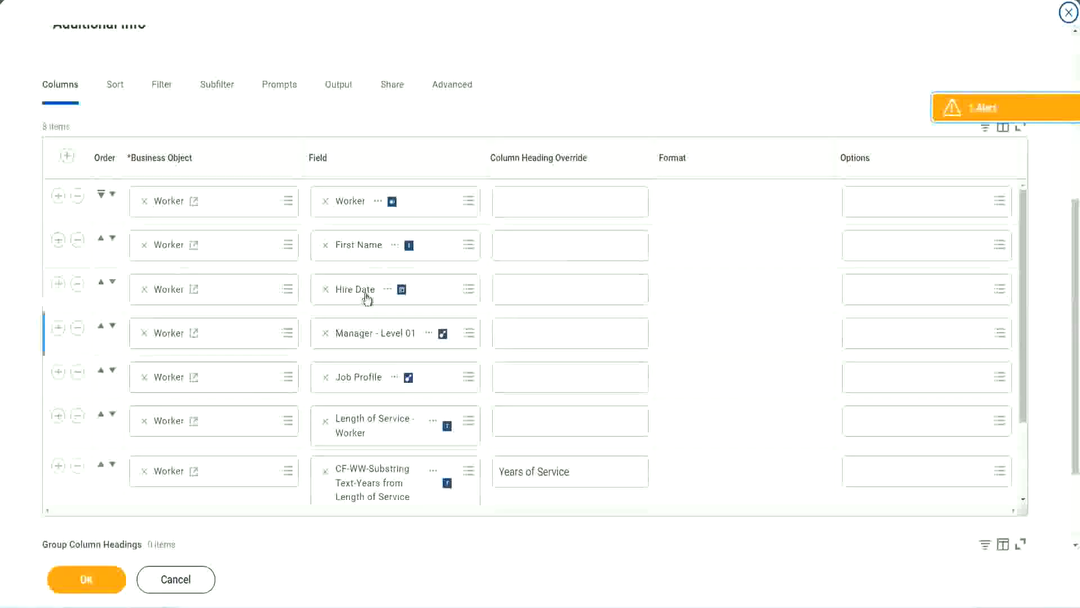
left_click(58, 467)
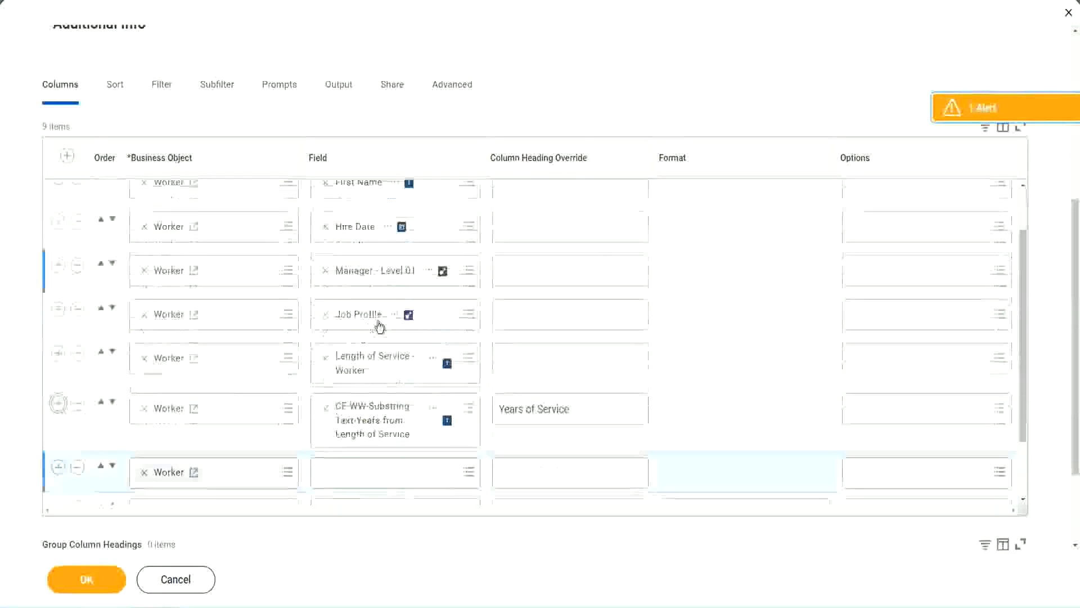
scroll(380, 326, "down", 5)
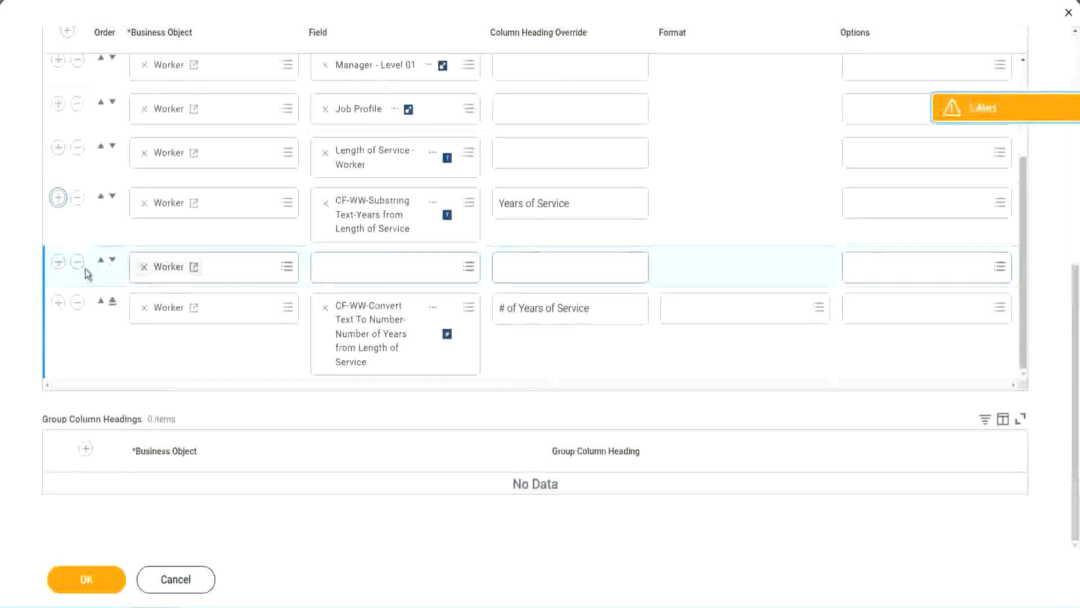
left_click(112, 262)
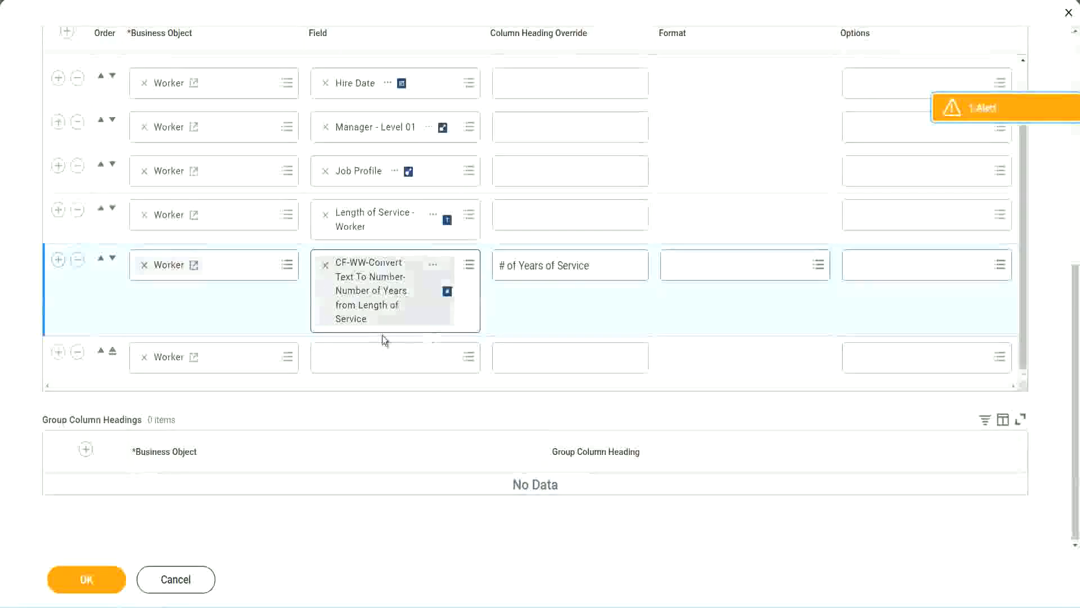
- Assign CF-WW-Eval Exp-Derive Experience Bands from Years of Service to the last column, override its heading as Experience Bands, and save the report
left_click(353, 360)
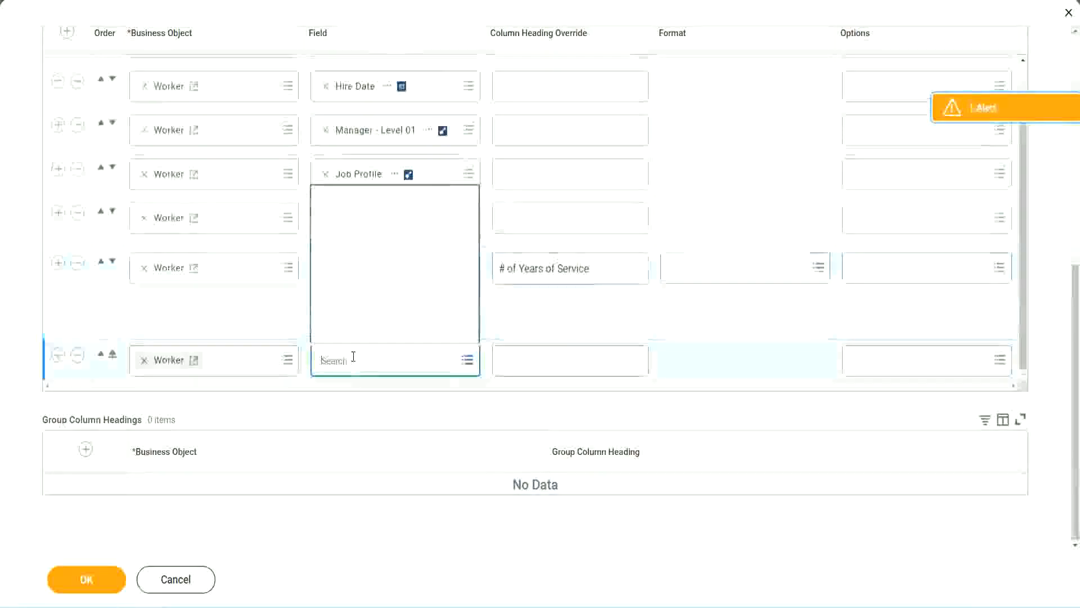
key("ctrl+v")
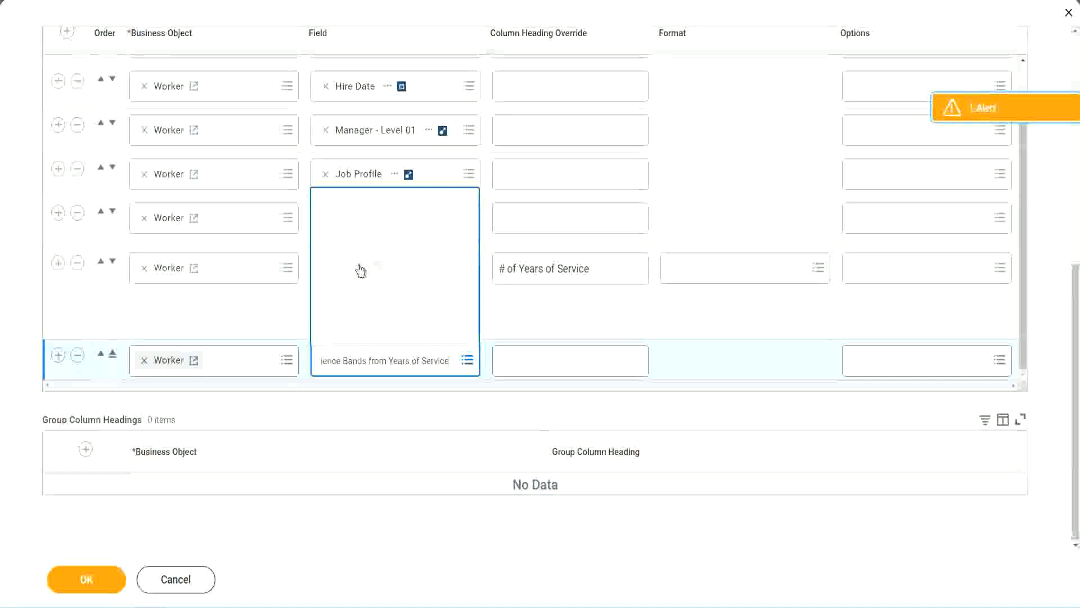
left_click(551, 324)
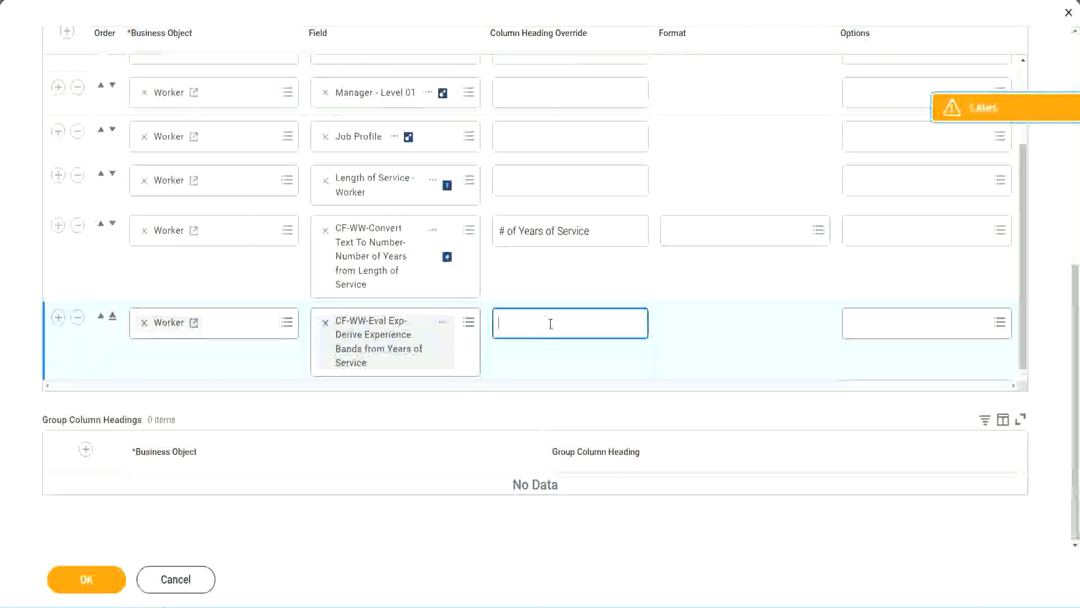
type("Exper")
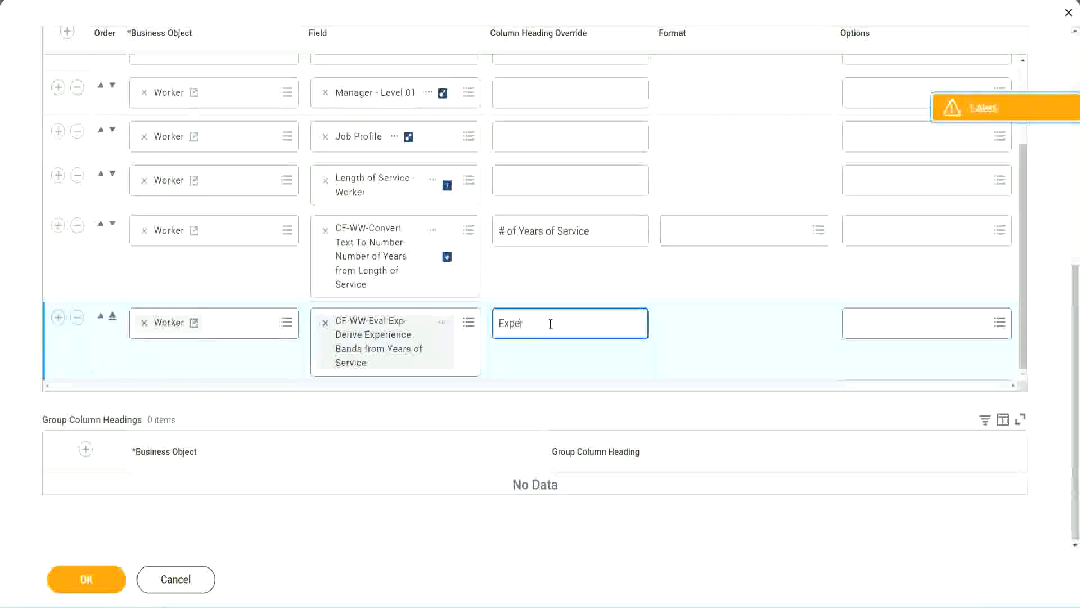
type("ience B")
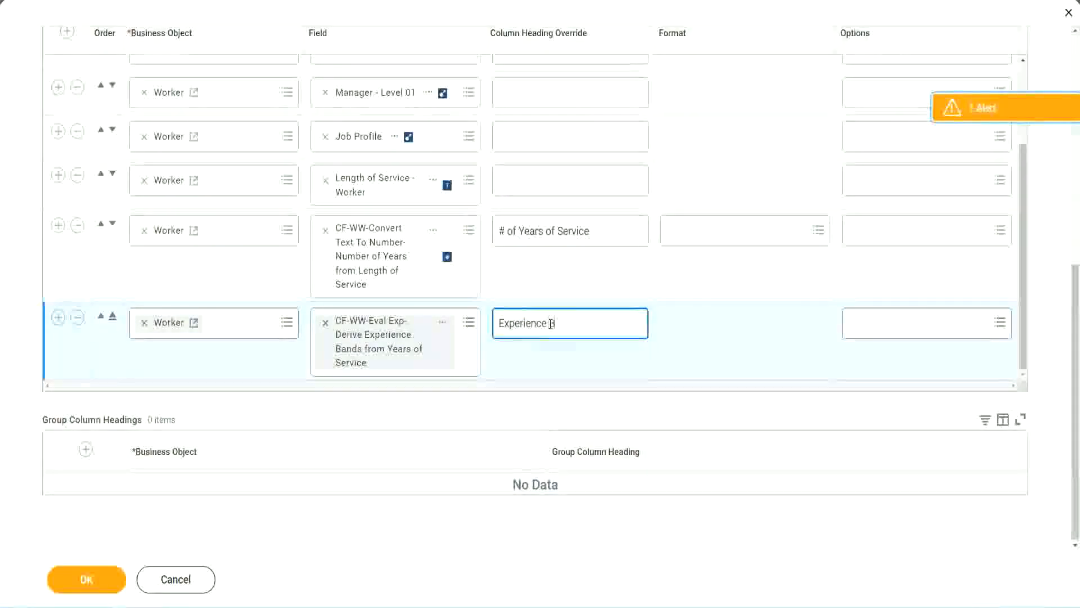
type("ands")
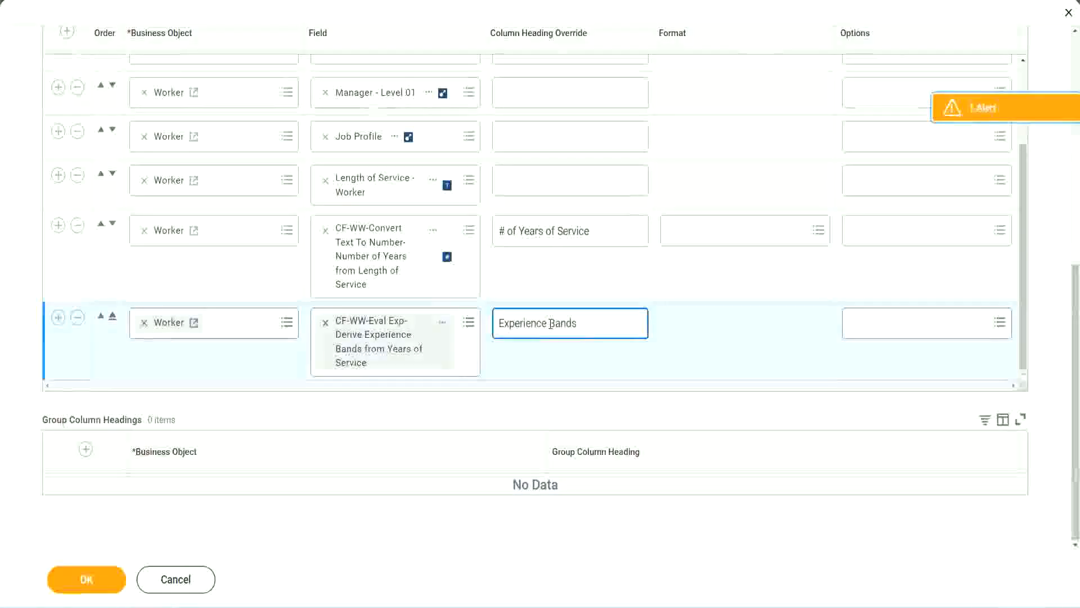
left_click(104, 582)
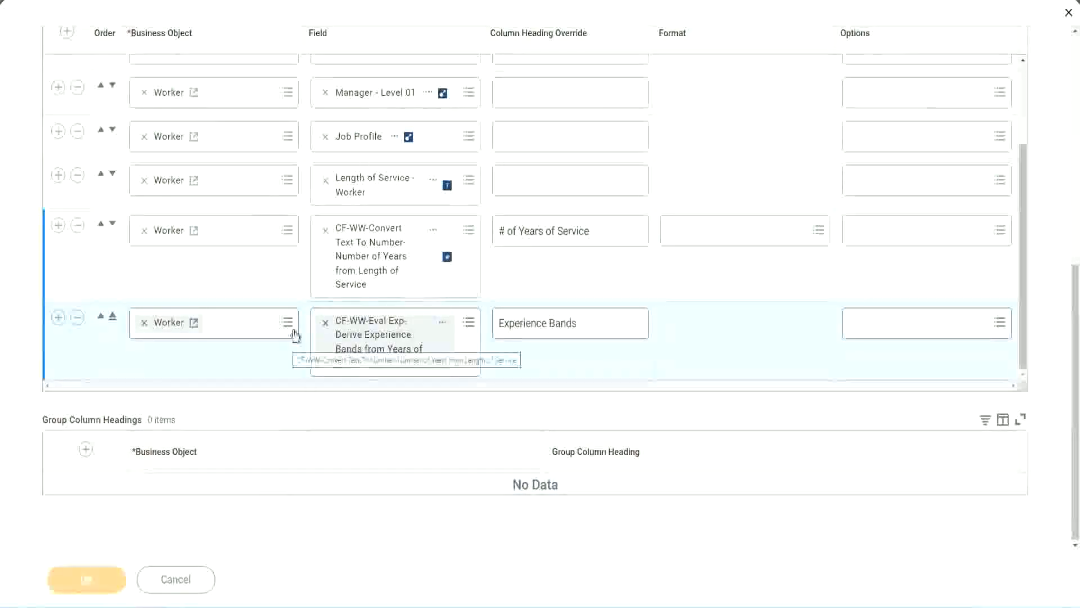
- Run the WW Employee Details report with the worker types, employee type and contingent worker type prompts left blank
scroll(313, 400, "down", 5)
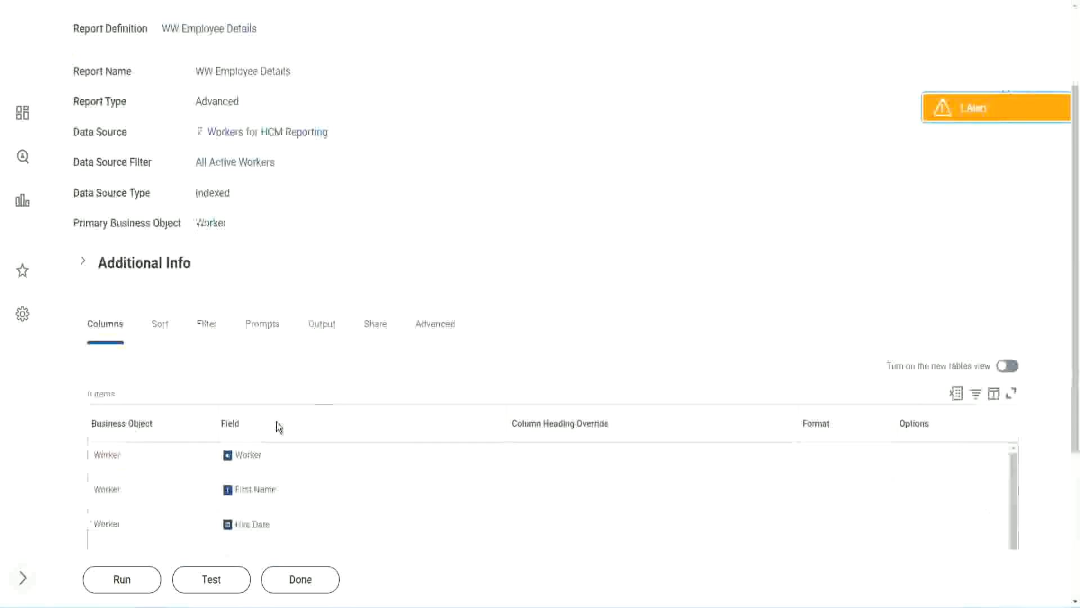
left_click(122, 579)
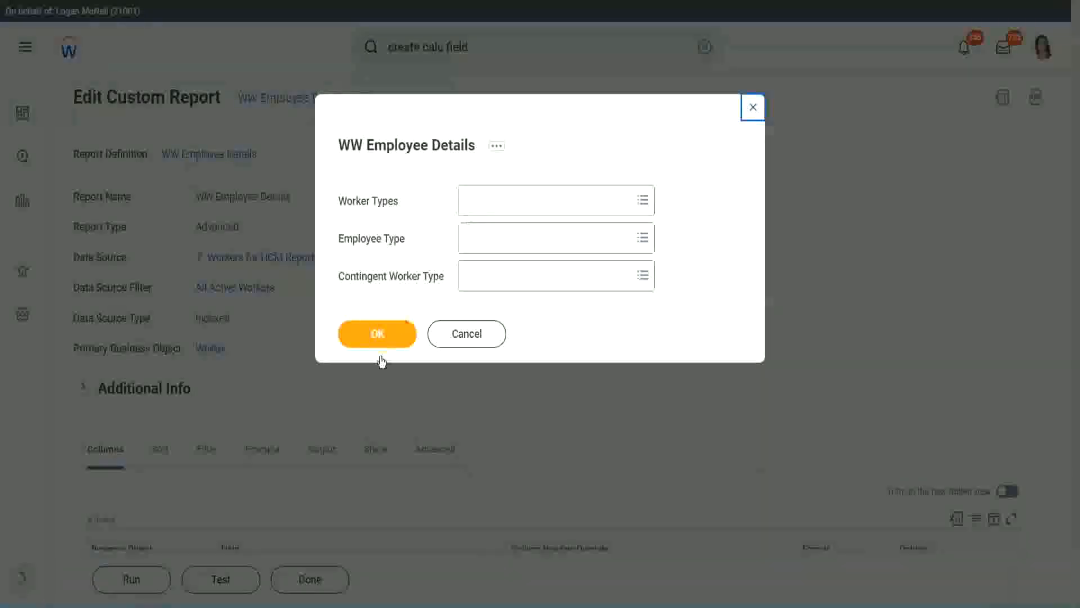
left_click(397, 324)
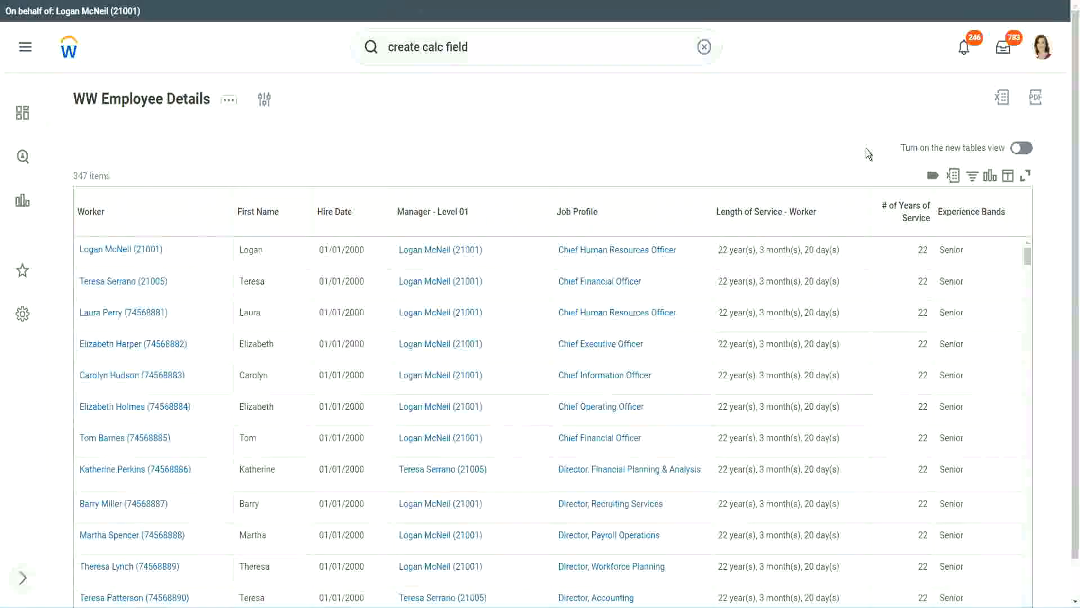
- Compare the first worker's years of service and experience band with the 16 - 30 years : Senior line in the Notepad++ notes
scroll(867, 151, "down", 1)
left_click(923, 214)
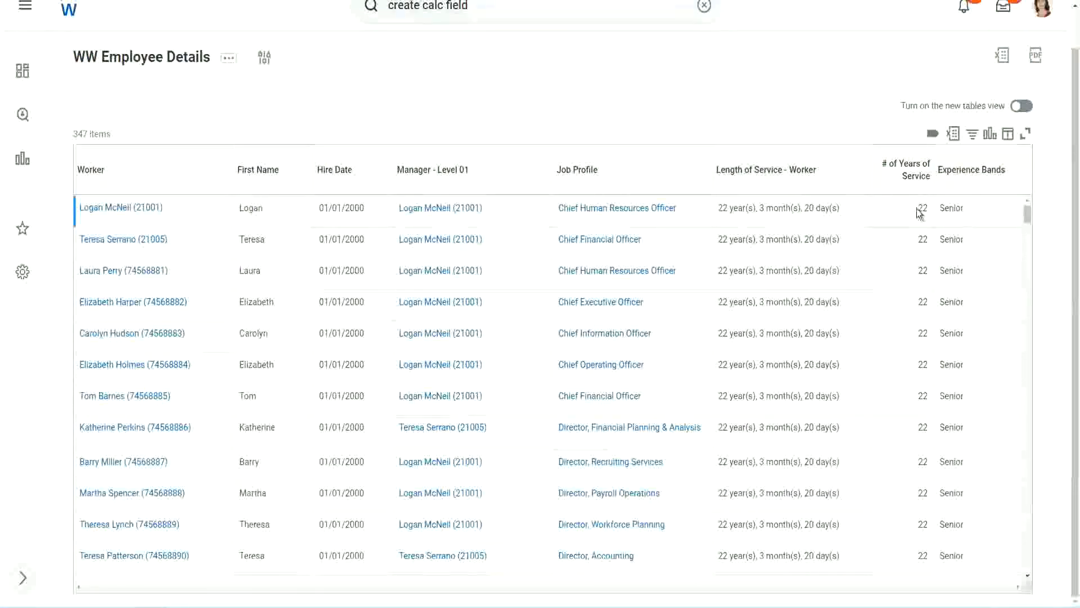
left_click_drag(920, 212, 930, 210)
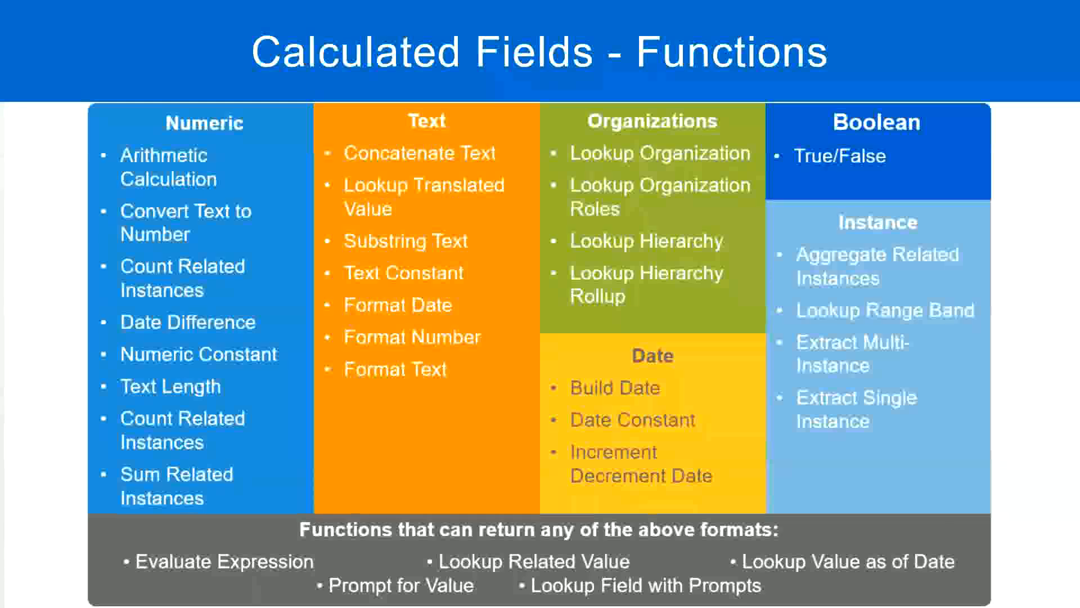
key("alt+Tab")
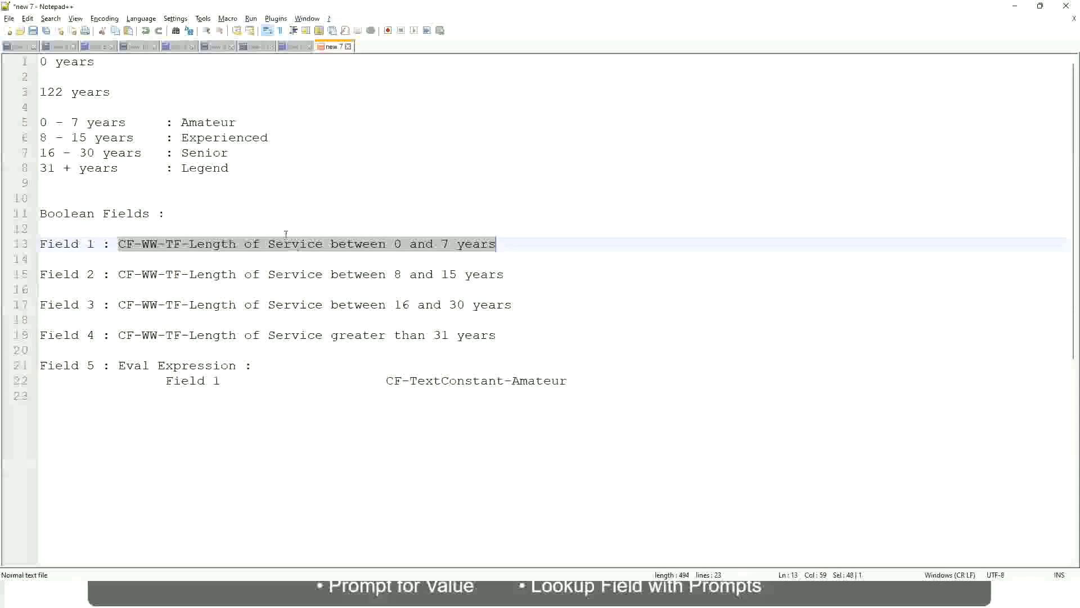
left_click(79, 198)
left_click(186, 153)
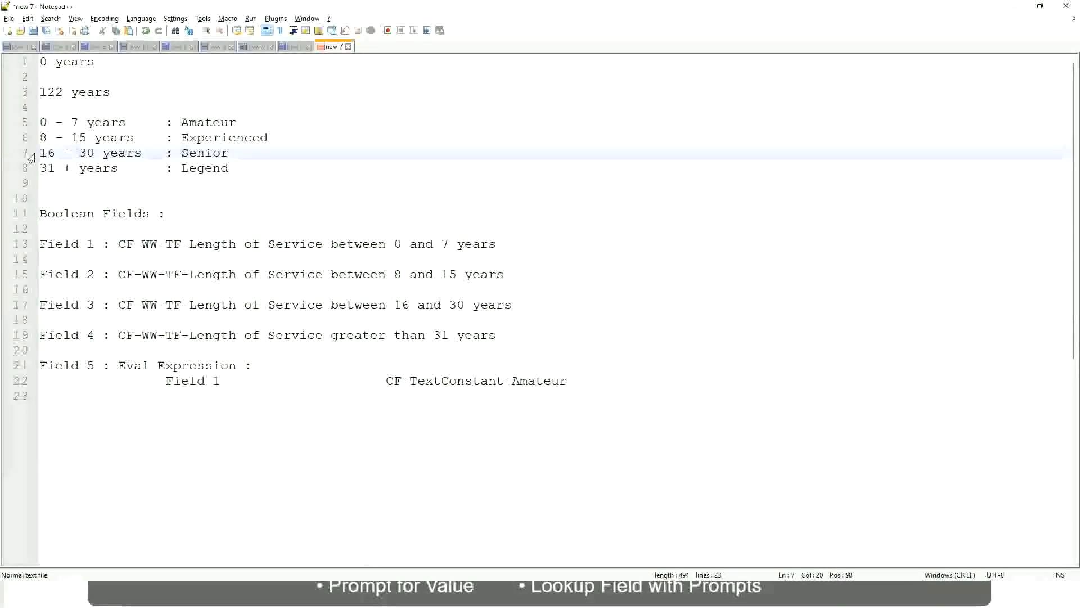
left_click_drag(40, 155, 146, 160)
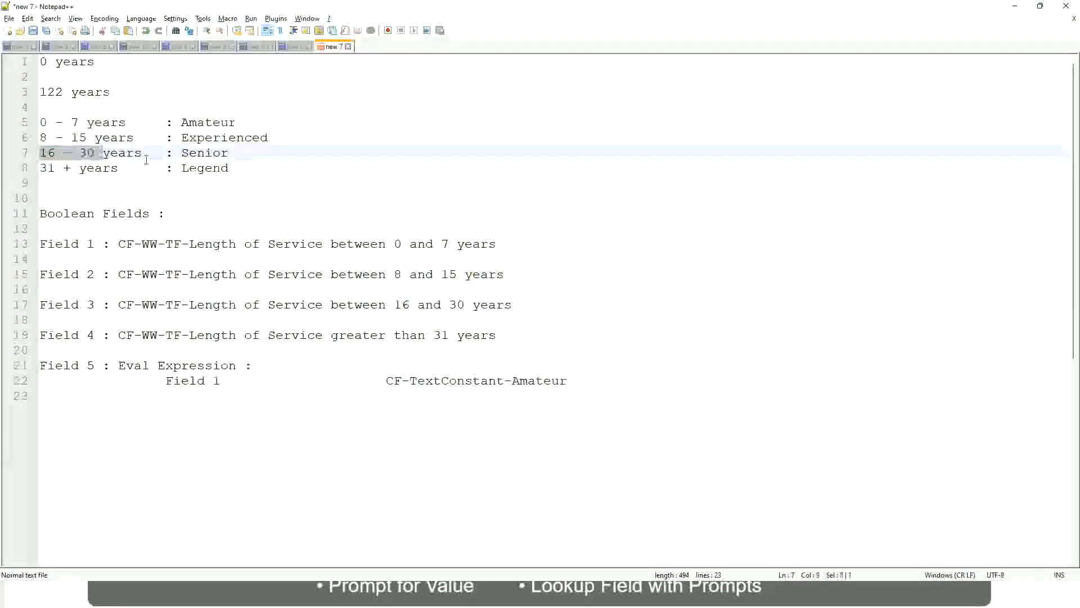
double_click(198, 154)
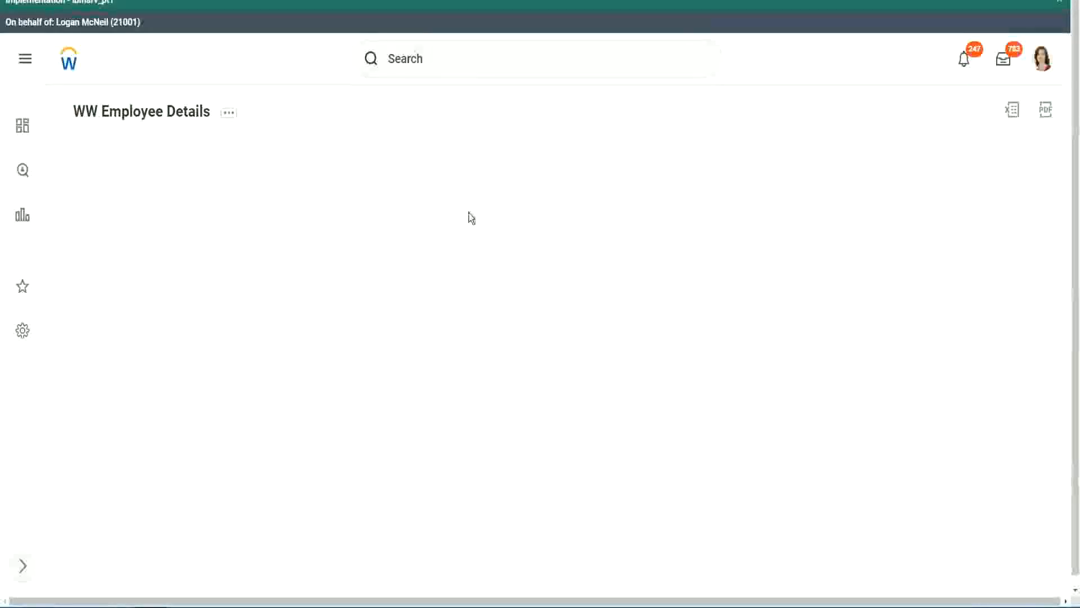
- Return to the WW Employee Details report in Workday and examine # of Years of Service against Experience Bands down the worker rows
scroll(929, 341, "down", 2)
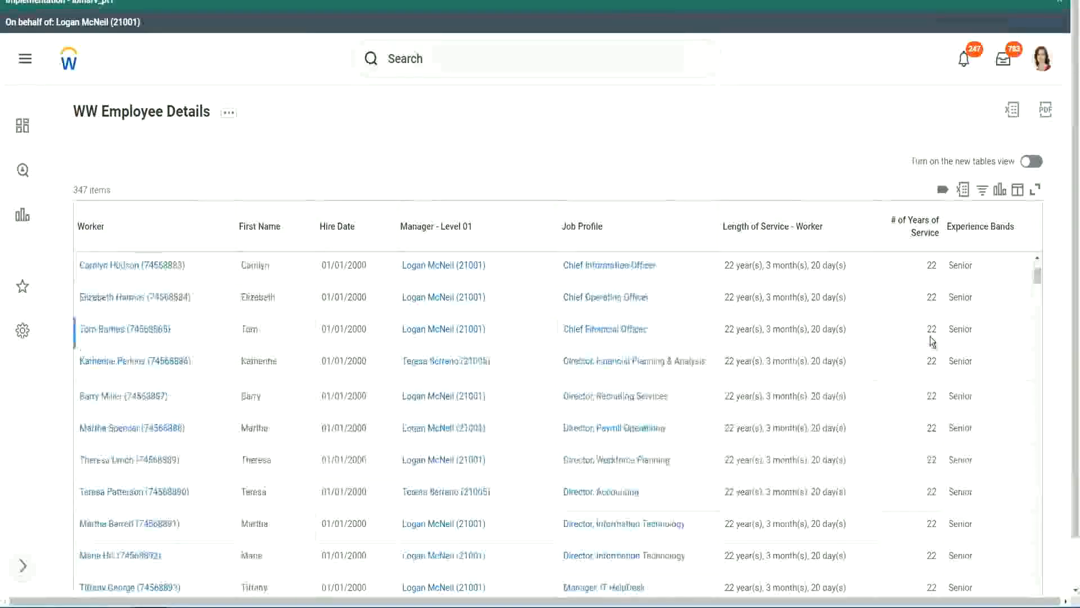
scroll(933, 340, "down", 5)
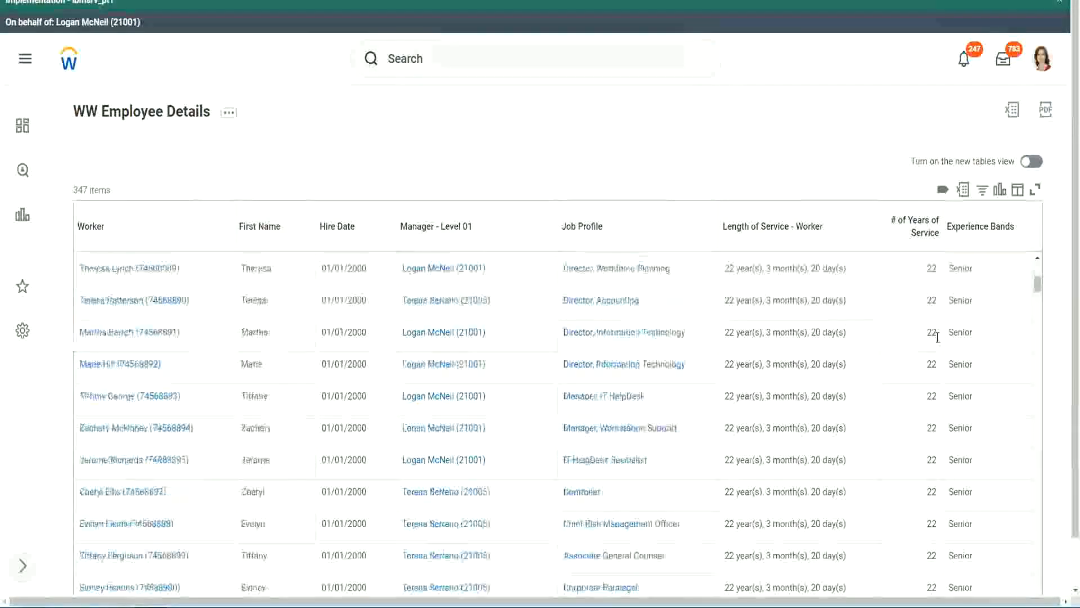
scroll(941, 372, "down", 5)
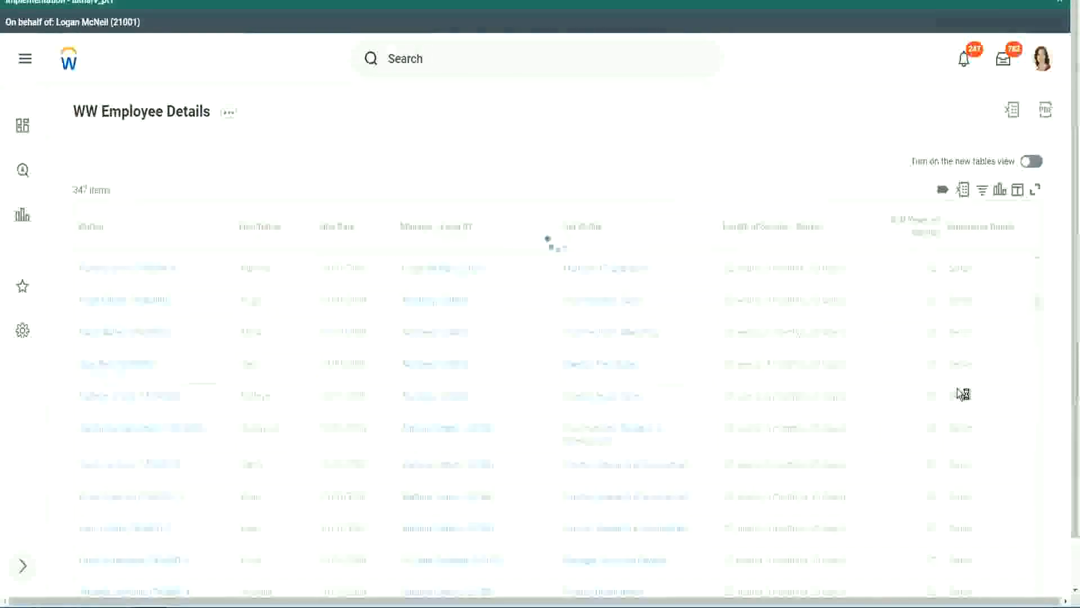
scroll(957, 388, "down", 1)
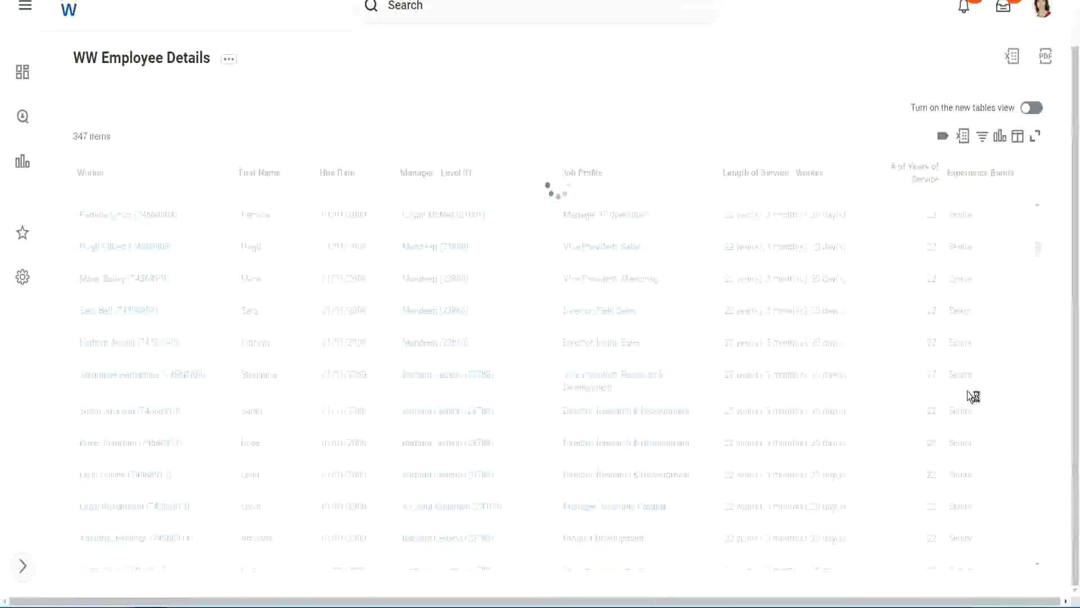
scroll(1001, 318, "down", 5)
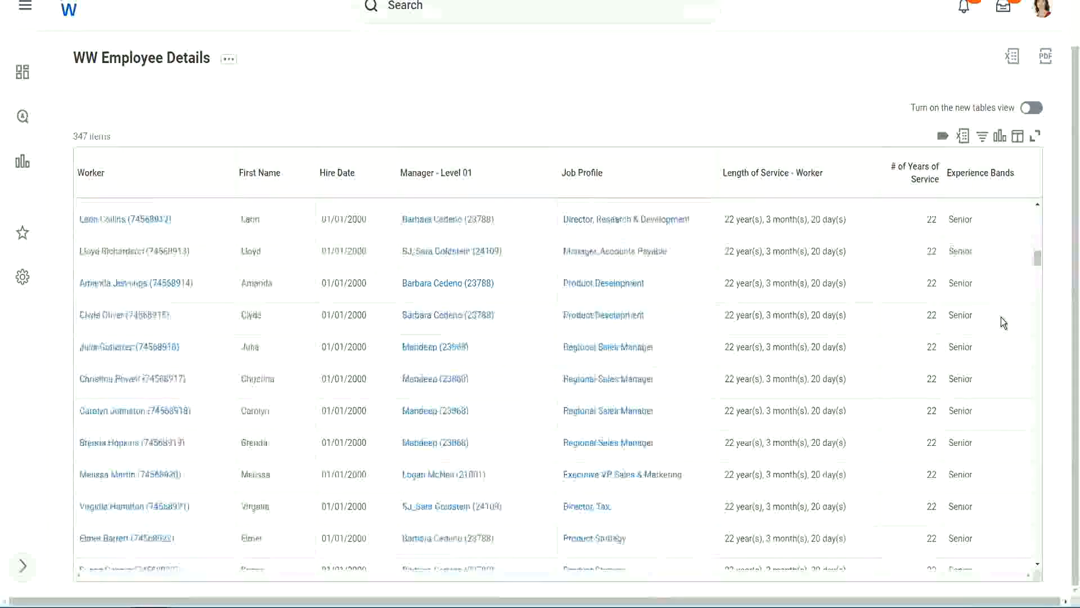
scroll(1001, 318, "down", 5)
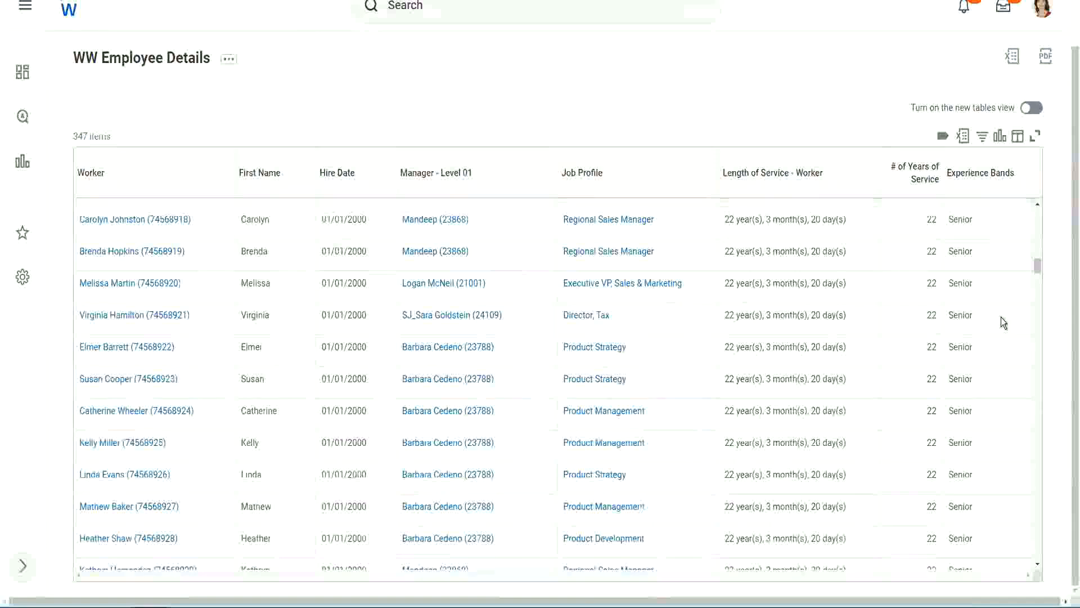
scroll(1001, 316, "down", 10)
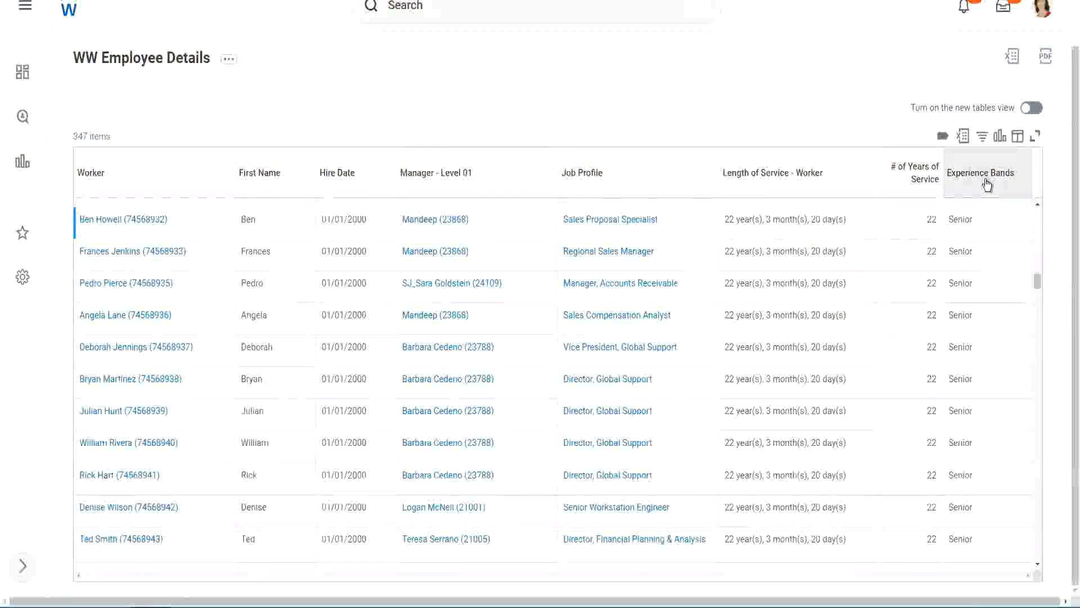
- Filter the report's Experience Bands column to values containing Amateur
left_click(987, 184)
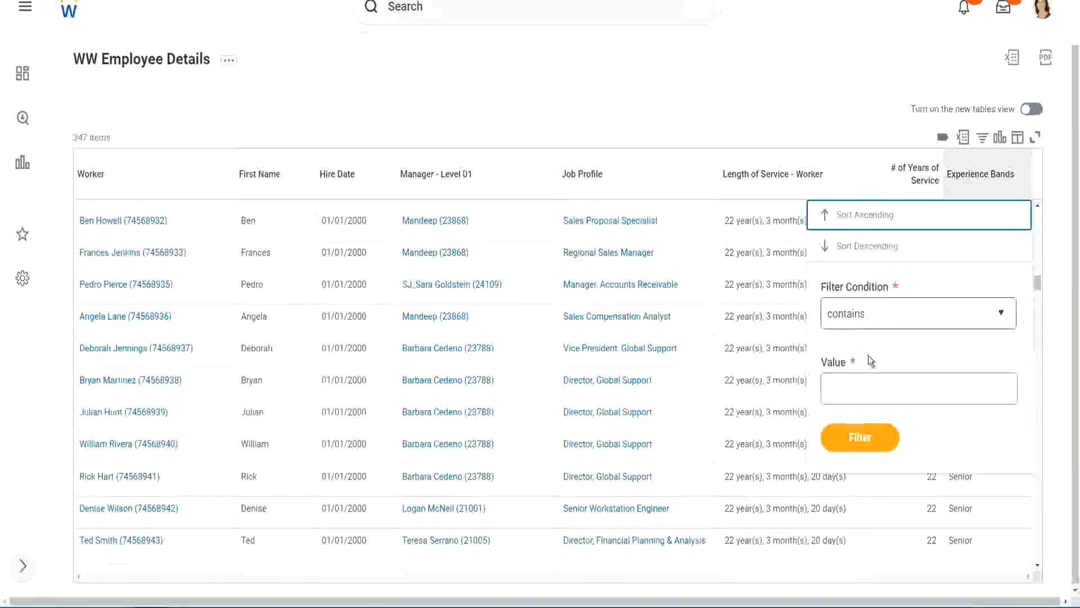
left_click(856, 378)
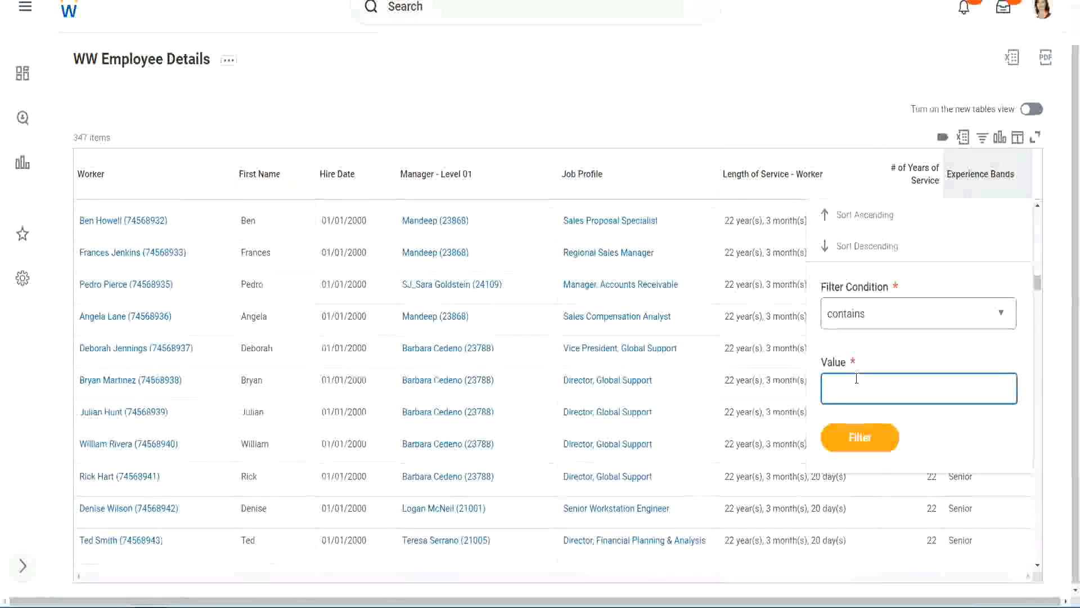
type("Amate")
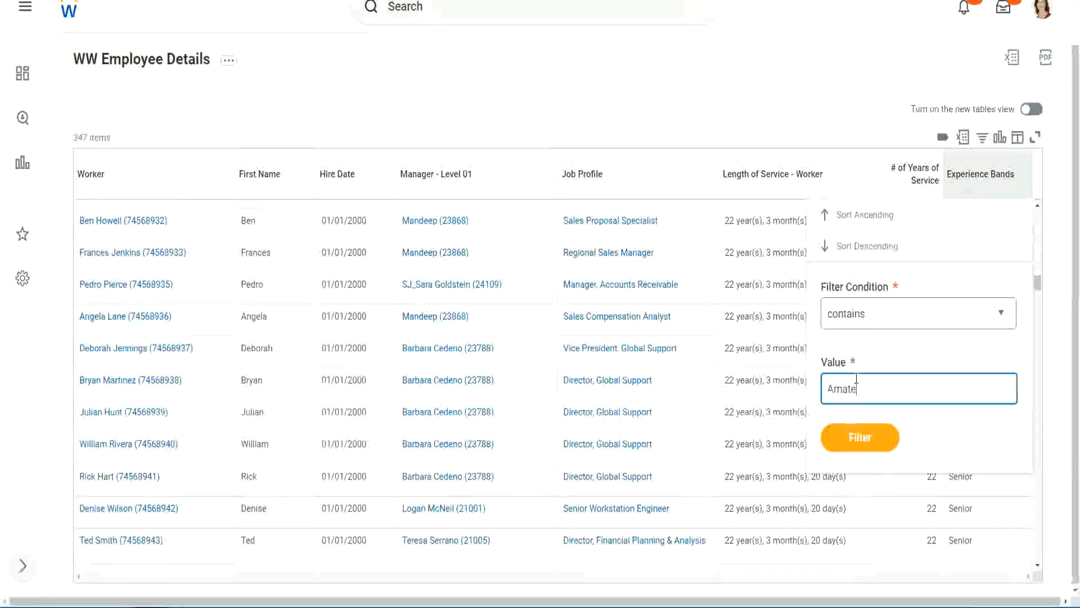
type("ur")
left_click(852, 442)
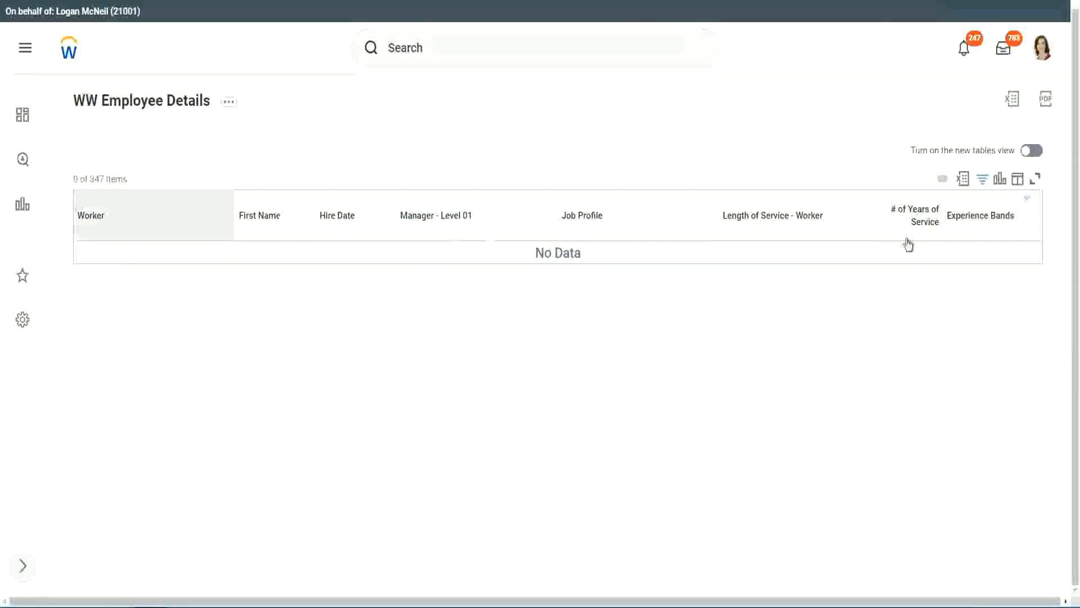
- Change the Experience Bands filter value to Legend and check the filtered workers' hire dates and years of service down to the last rows
left_click(979, 217)
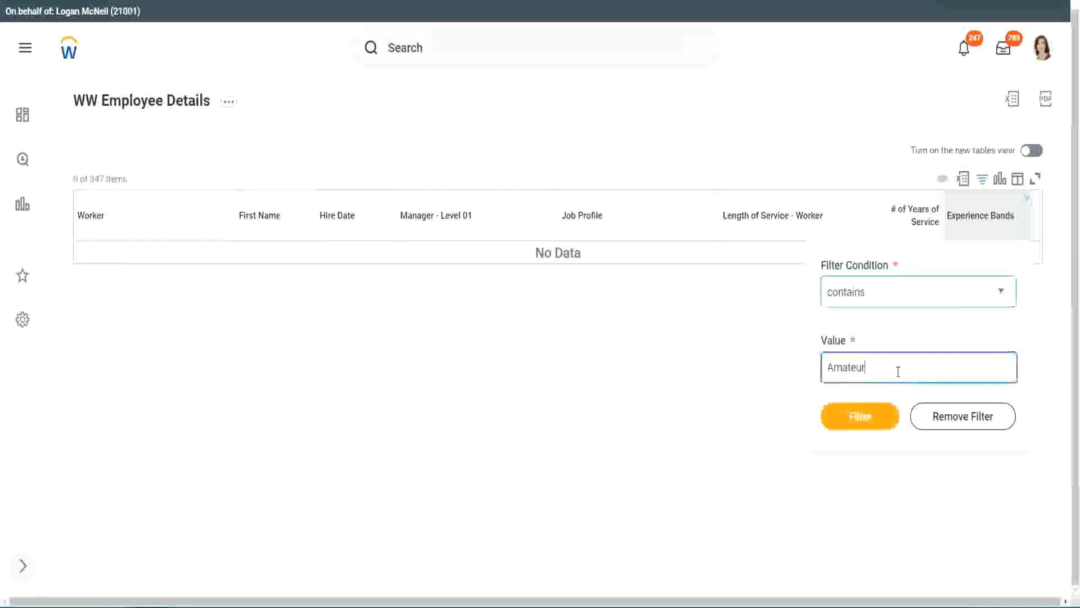
left_click_drag(794, 372, 774, 373)
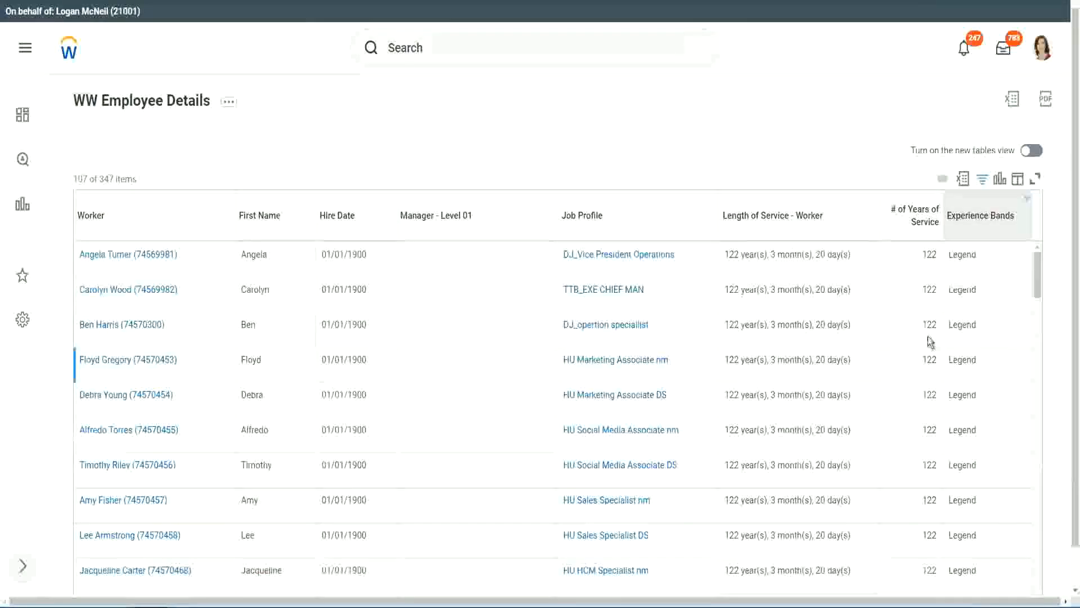
scroll(927, 336, "down", 15)
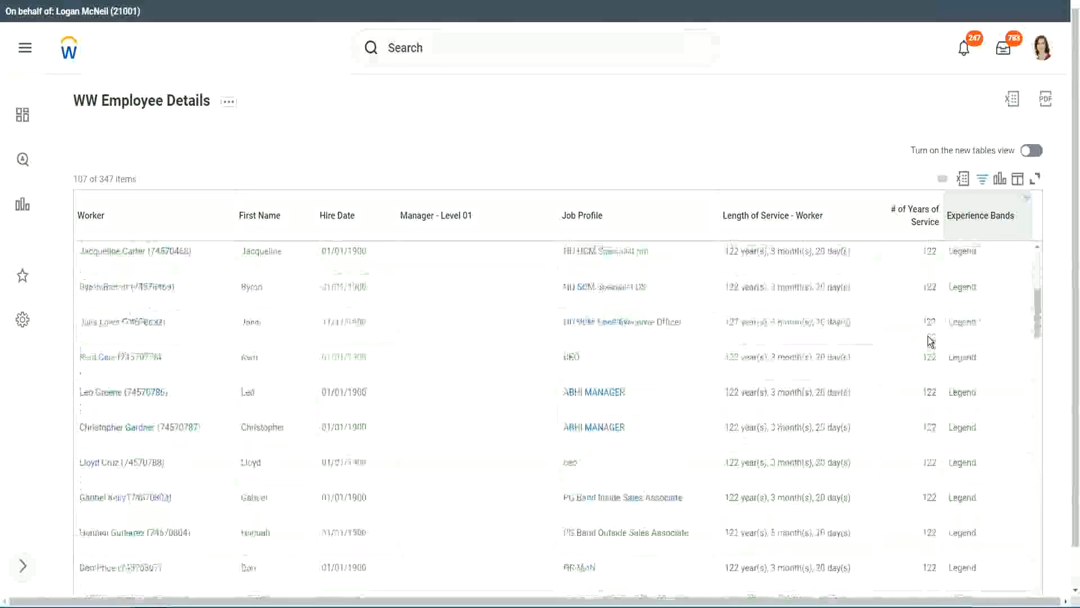
scroll(928, 336, "down", 3)
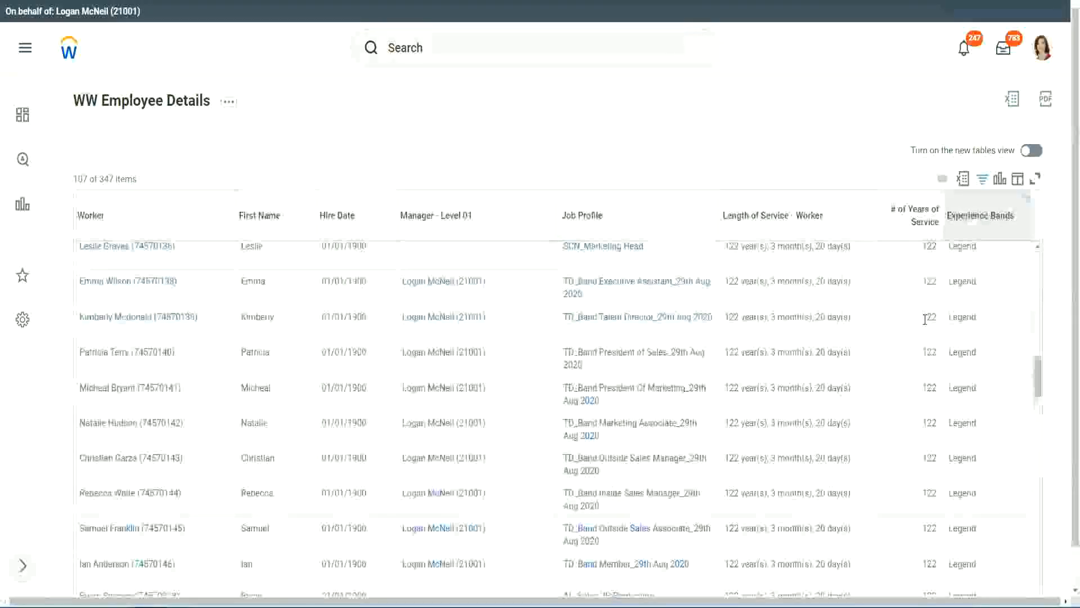
scroll(923, 329, "down", 10)
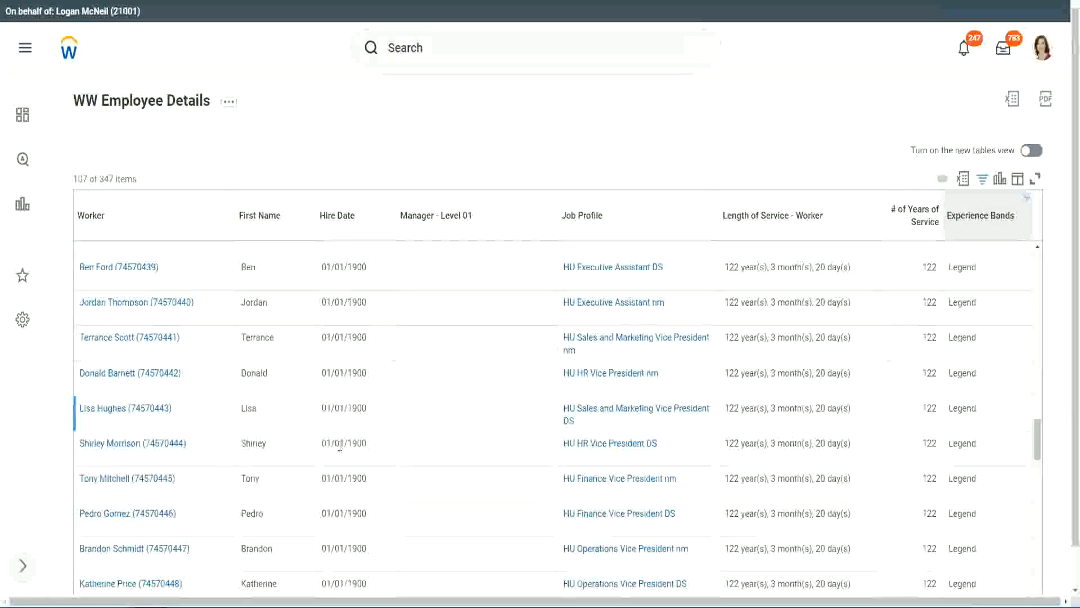
left_click_drag(344, 445, 367, 445)
scroll(919, 423, "down", 5)
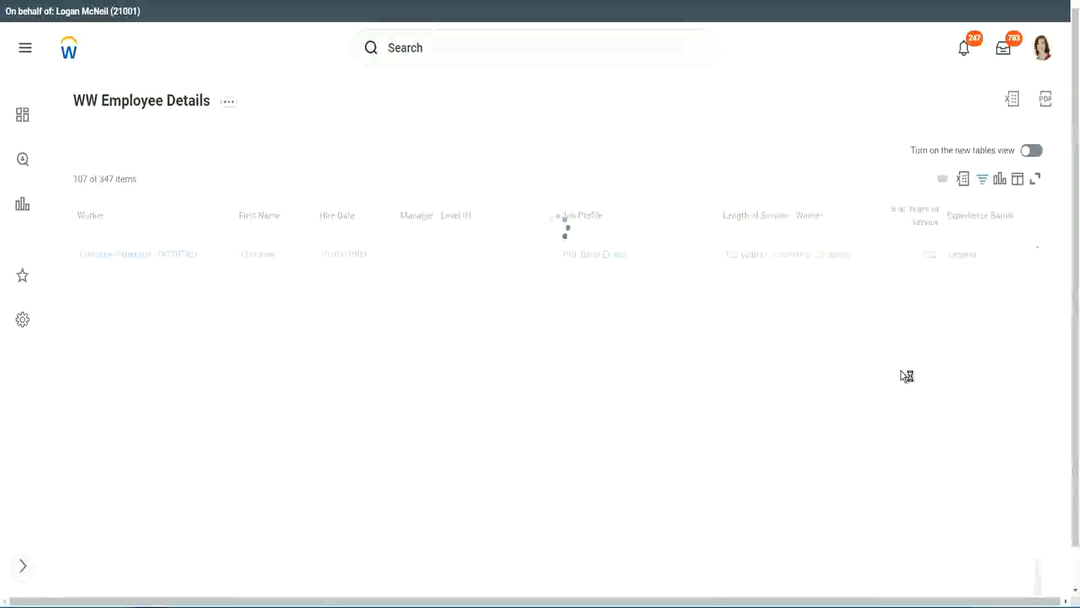
scroll(904, 376, "down", 5)
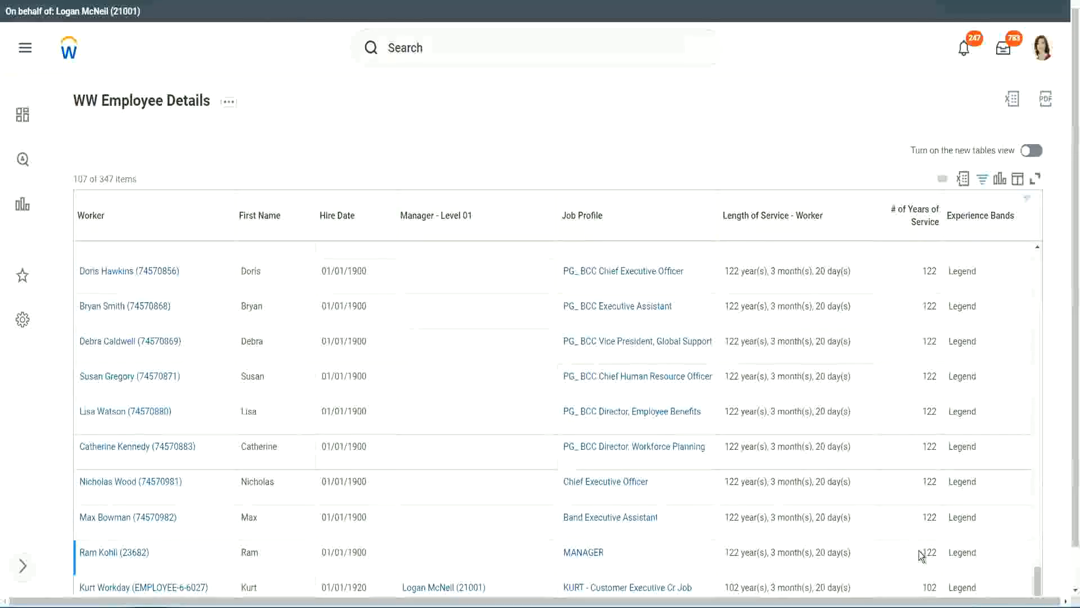
double_click(929, 587)
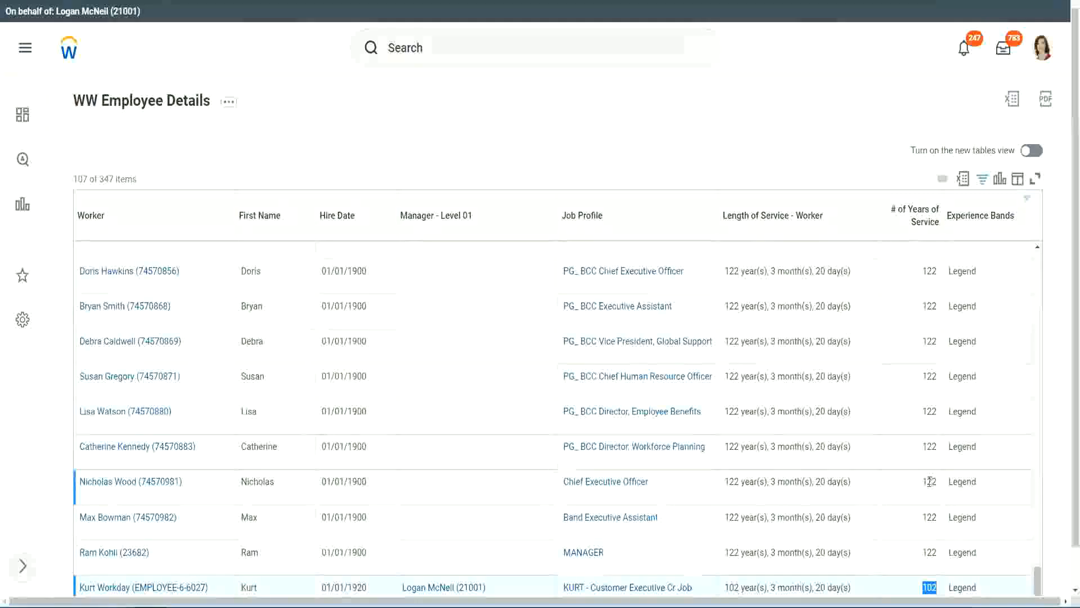
- Check # of Years of Service for the Legend workers above the last row of the filtered report
left_click_drag(929, 481, 937, 483)
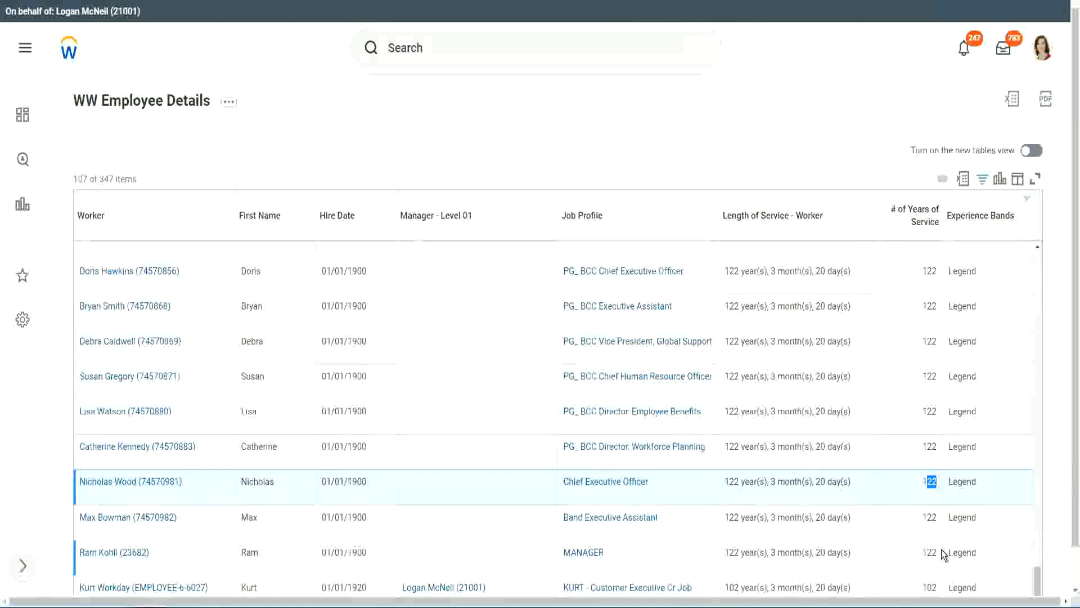
left_click(907, 448)
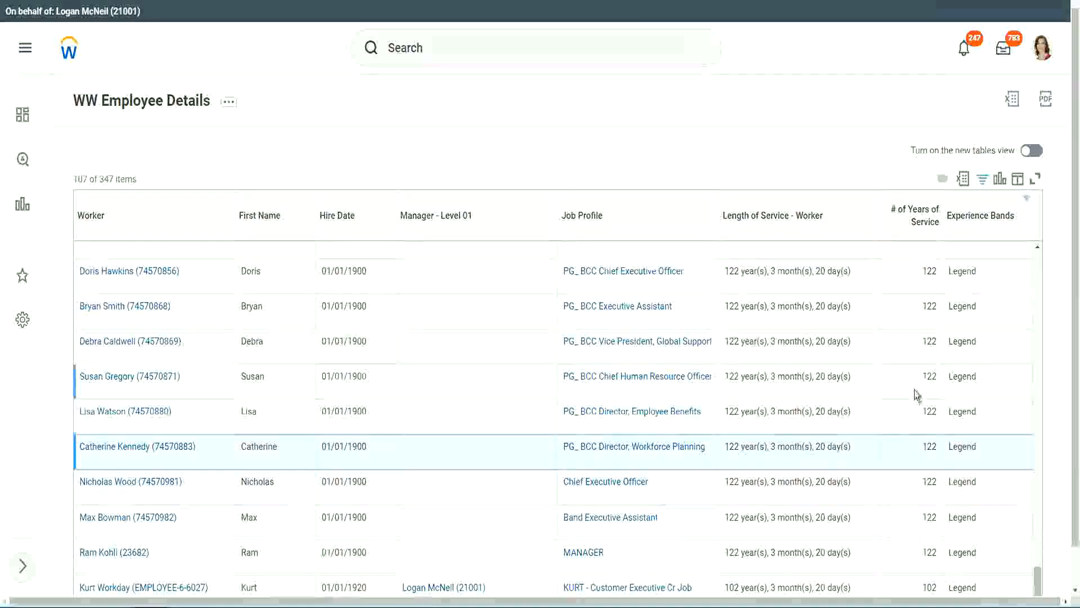
left_click(910, 317)
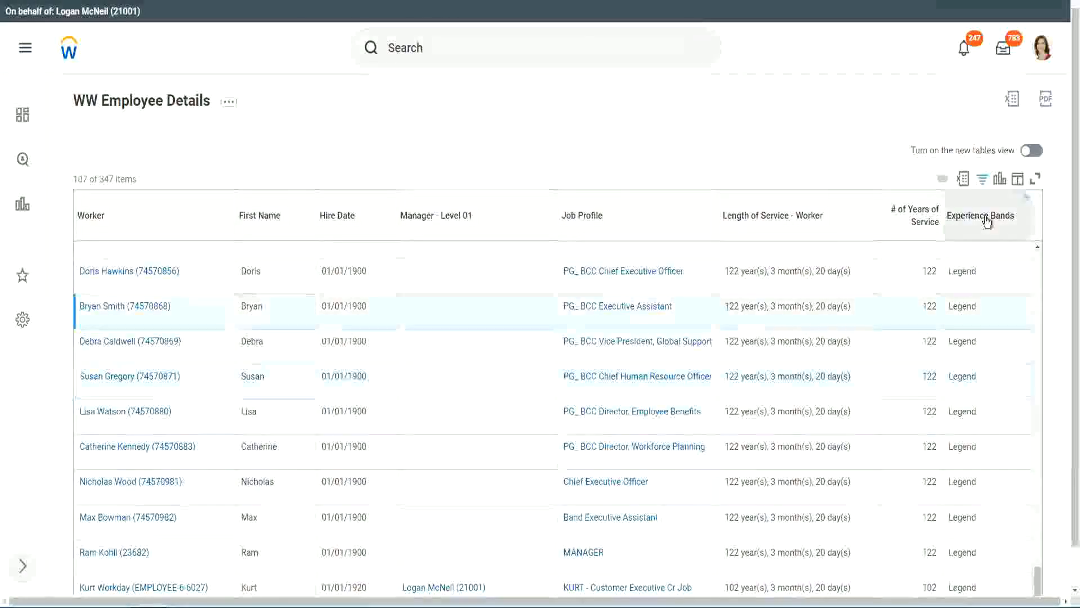
- Change the Experience Bands filter value to Experienced and apply it to the report
left_click(989, 244)
left_click(885, 430)
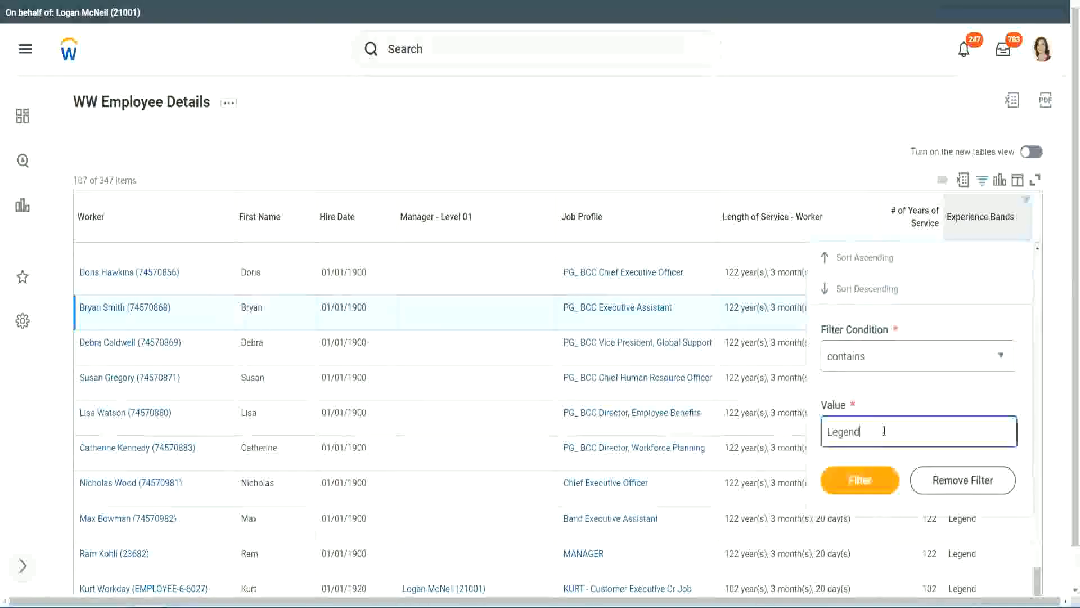
double_click(846, 427)
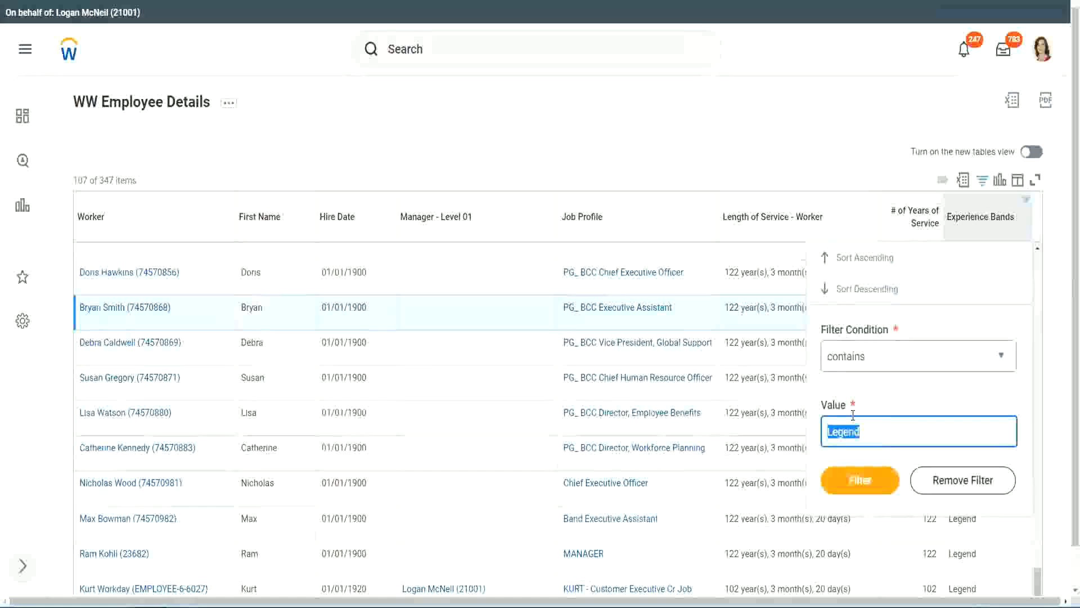
type("Ex")
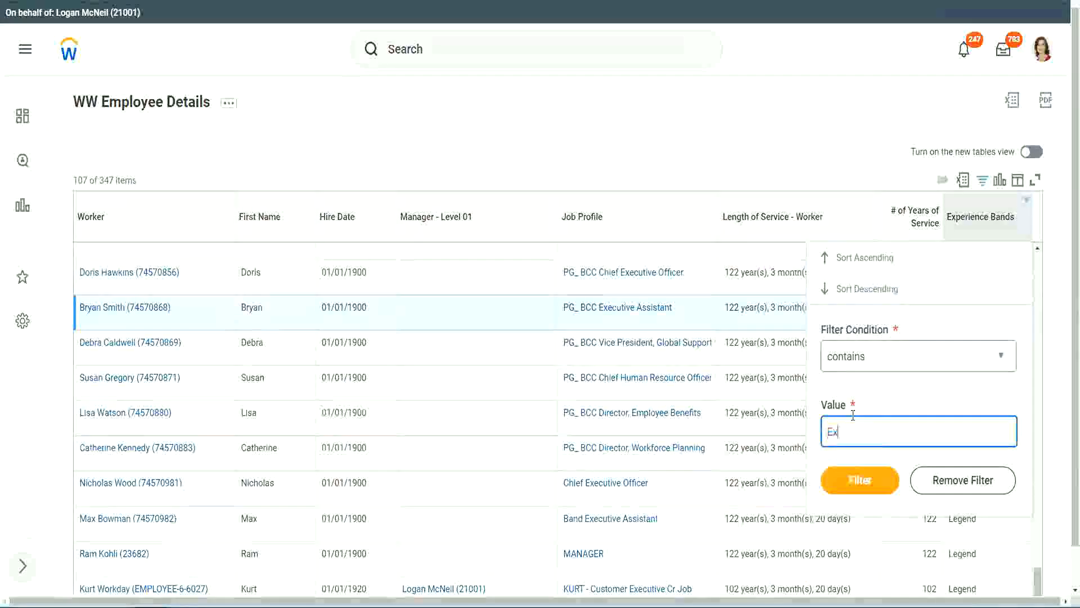
type("perienced")
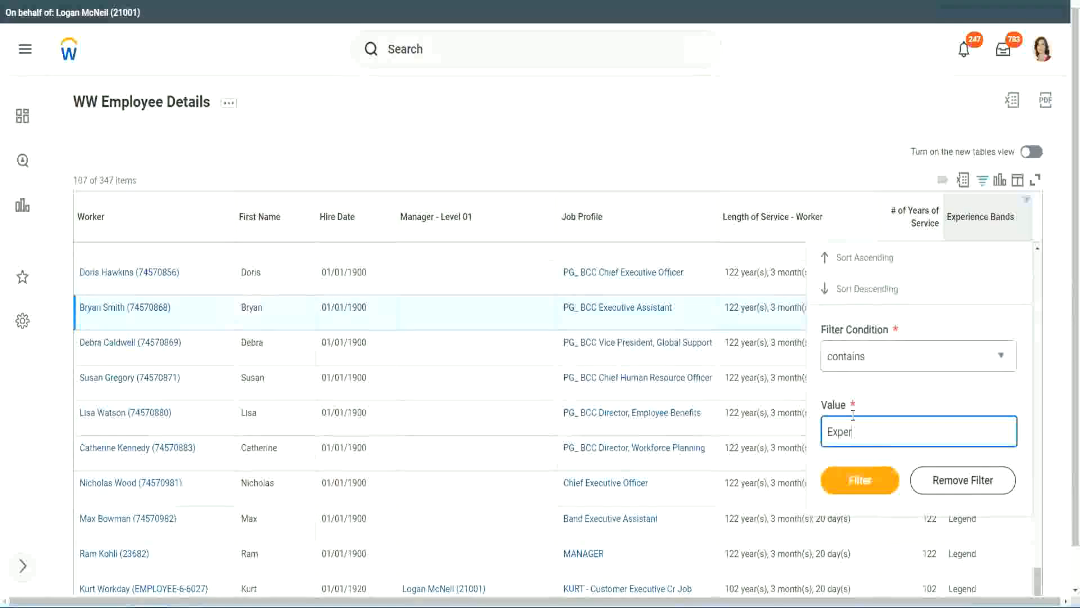
left_click(859, 484)
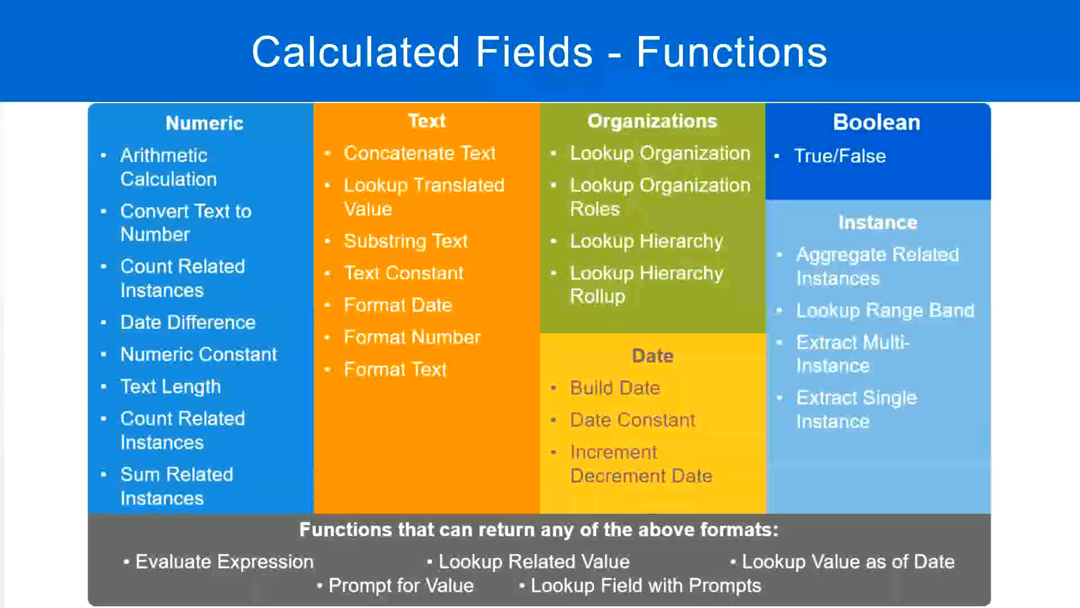
- Switch to the Notepad++ notes and check the year range on the 8 - 15 years : Experienced line
key("alt+Tab")
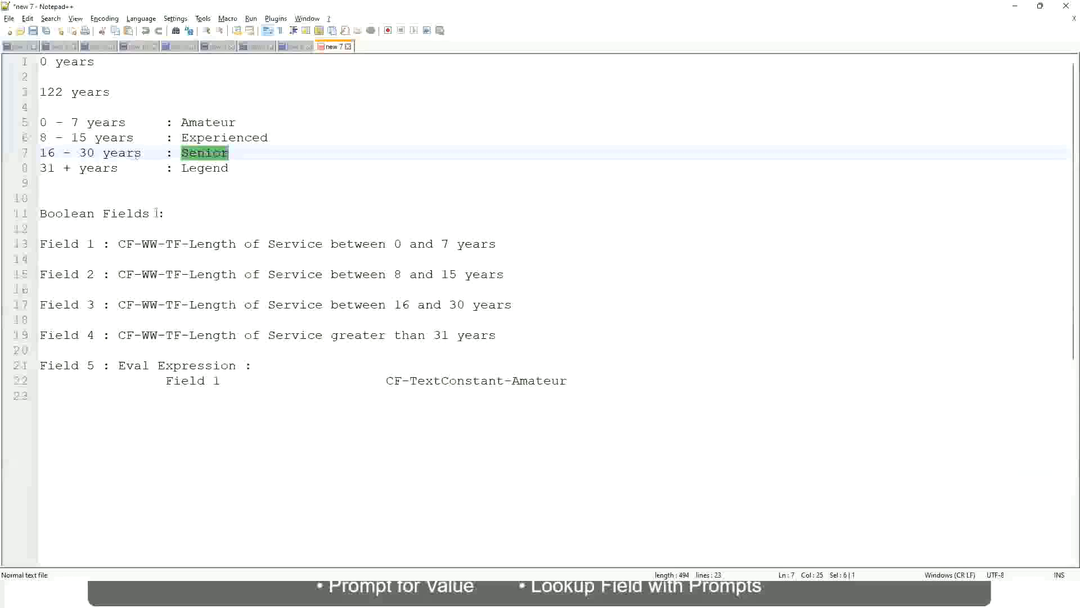
left_click(102, 140)
left_click_drag(48, 138, 88, 138)
left_click(88, 138)
left_click(124, 139)
- Return to the WW Employee Details report in Workday and compare # of Years of Service with Experience Bands down the Experienced rows
key("alt+Tab")
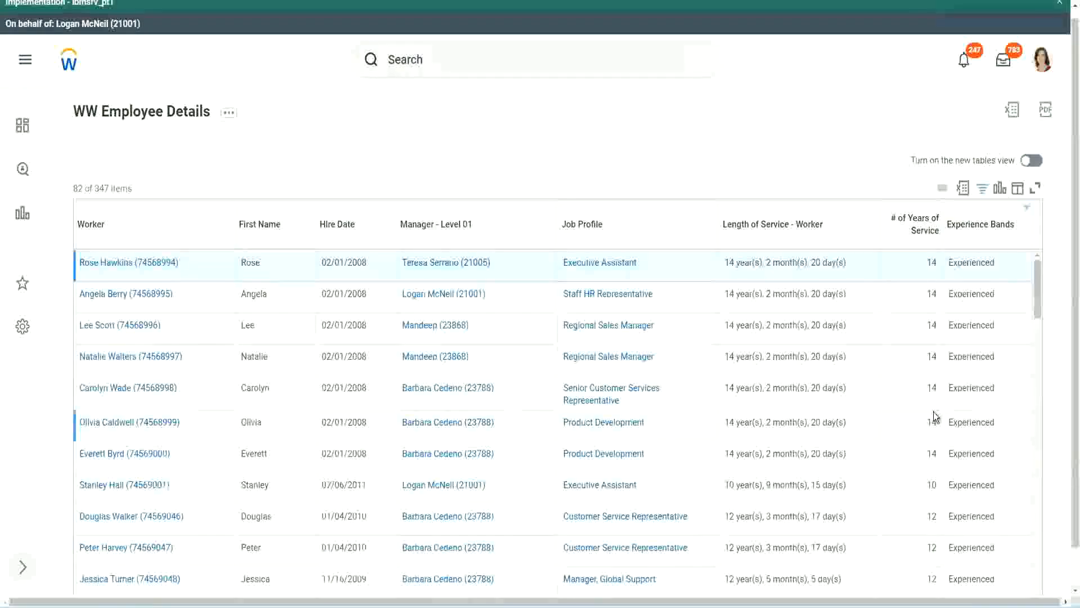
scroll(935, 416, "down", 5)
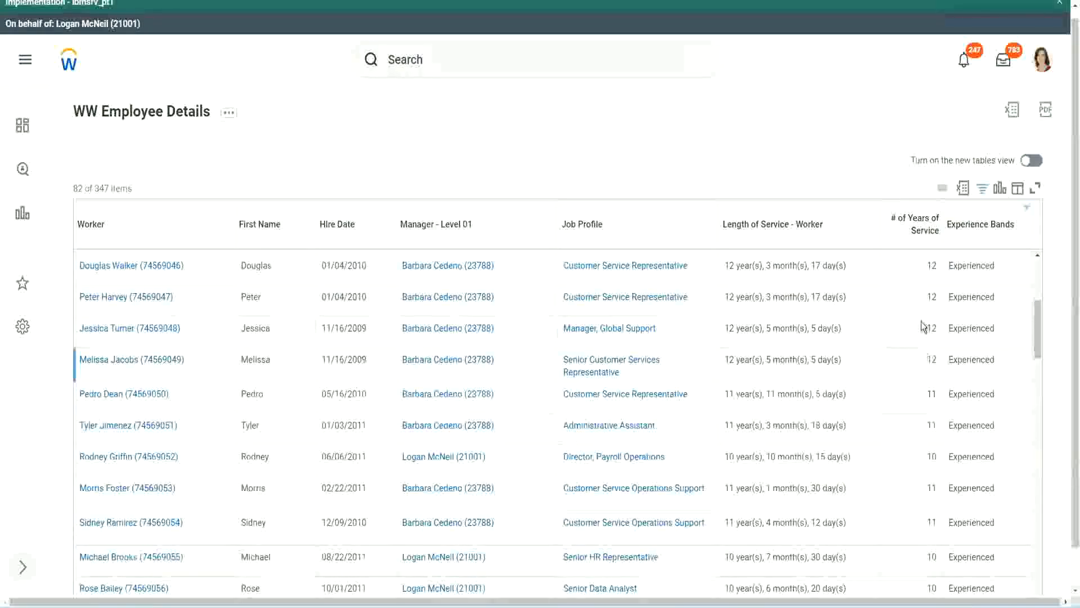
double_click(932, 297)
double_click(971, 297)
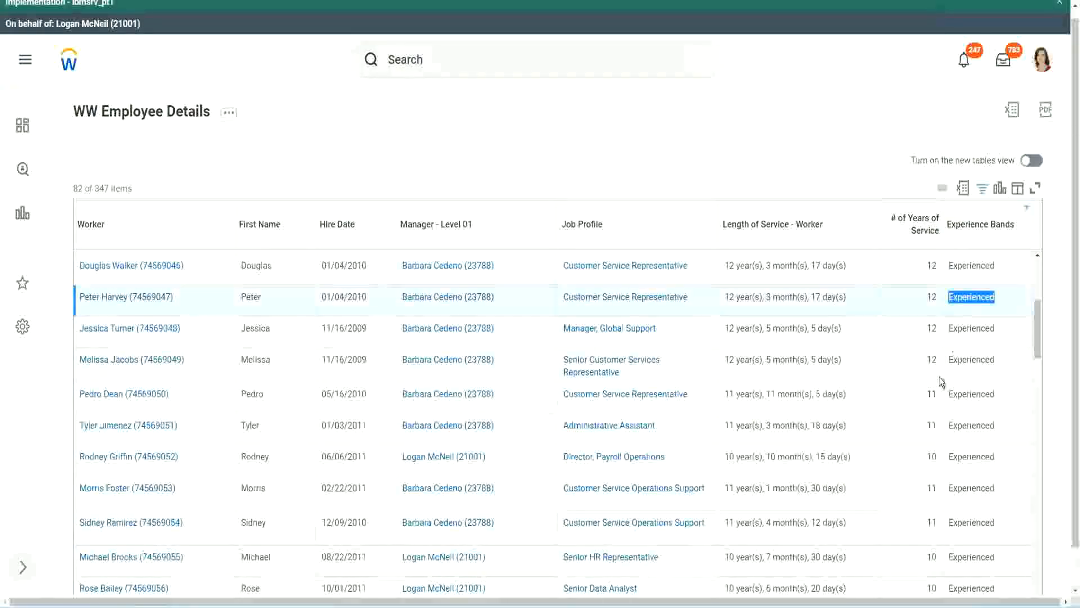
scroll(935, 394, "down", 2)
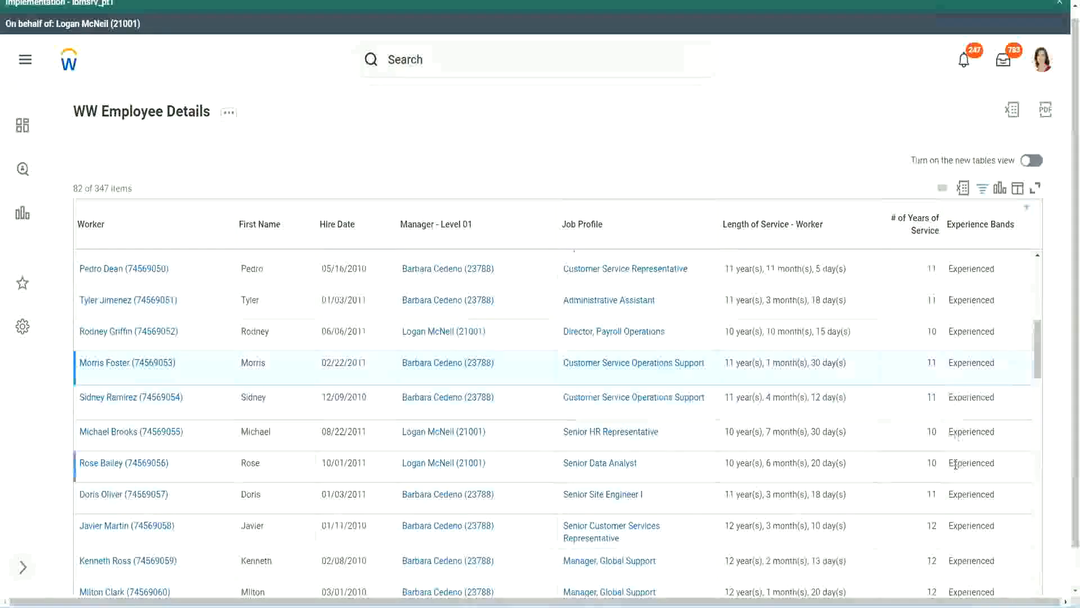
scroll(956, 465, "down", 5)
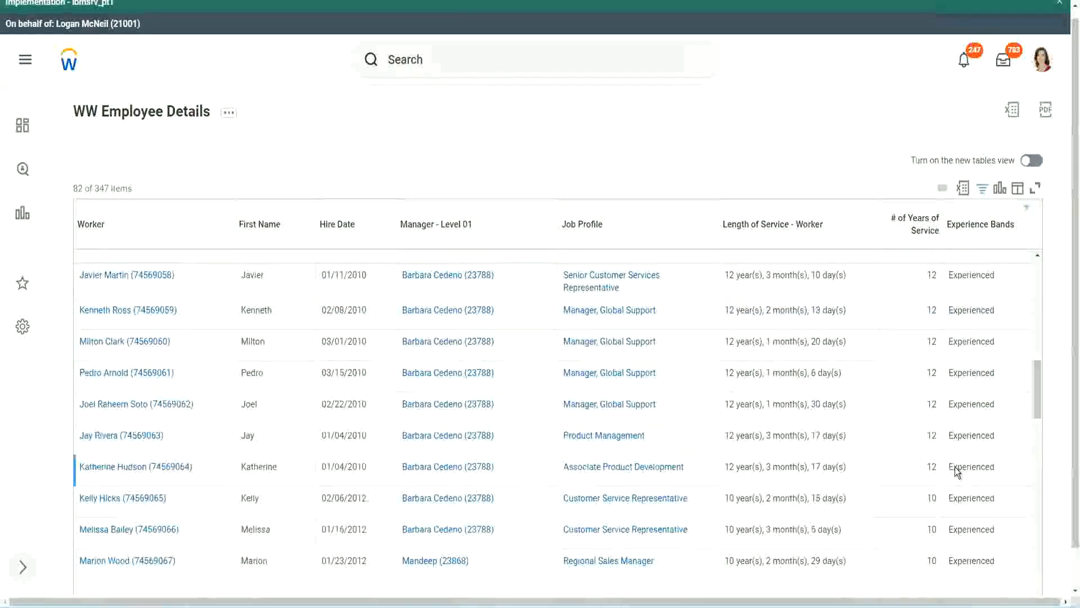